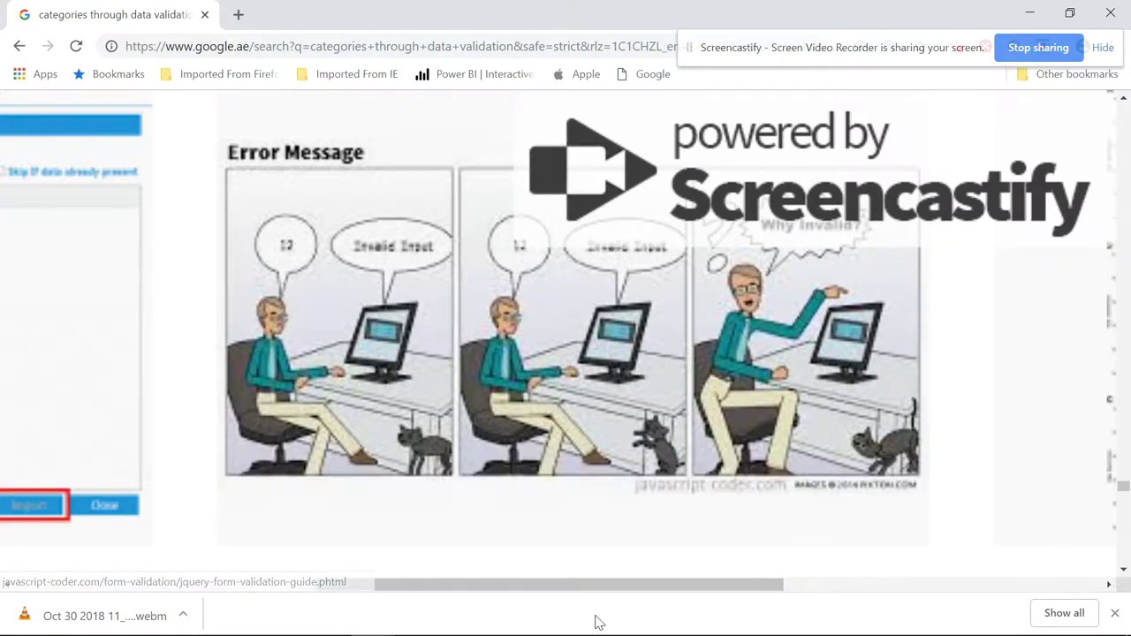
Step: Bring the 'Grocery list Simple' workbook to the front from its taskbar preview
{"action": "mouse_move", "coordinate": [635, 622]}
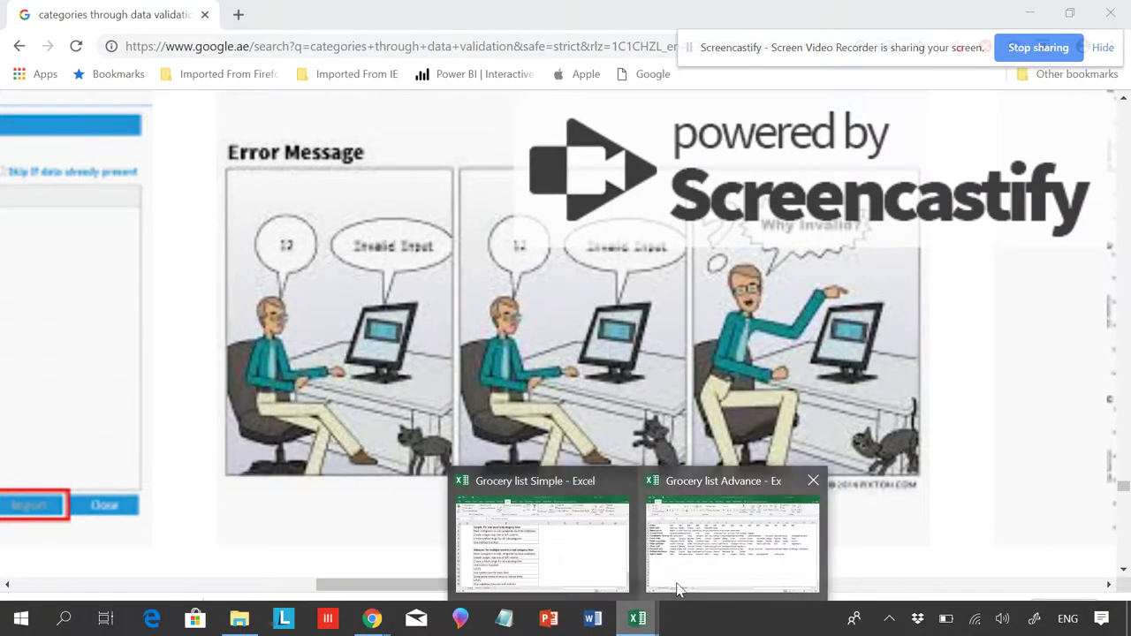
{"action": "left_click", "coordinate": [626, 570]}
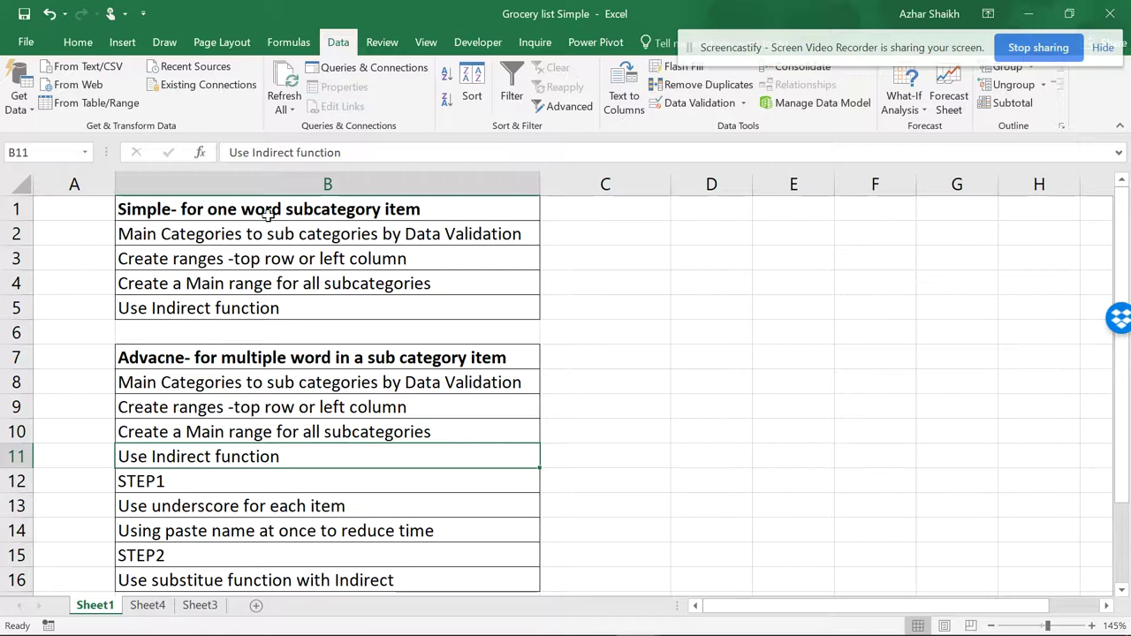
Step: Check Sheet4's category table, then choose Flour as the Baking sub category in Sheet3's C3
{"action": "left_click", "coordinate": [155, 605]}
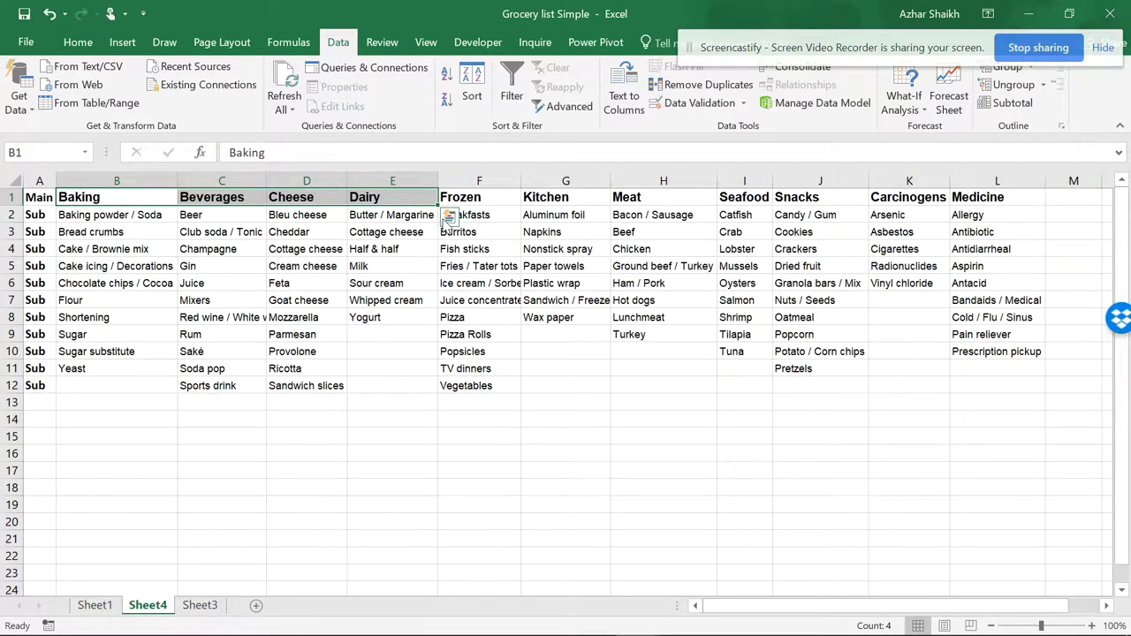
{"action": "left_click", "coordinate": [132, 197]}
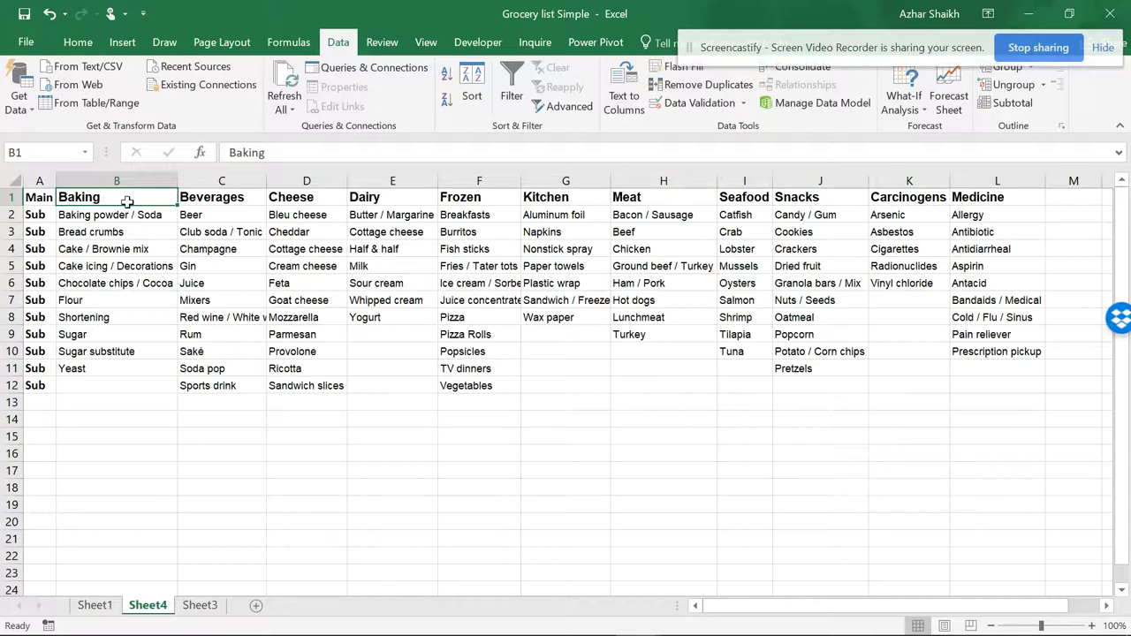
{"action": "left_click", "coordinate": [200, 606]}
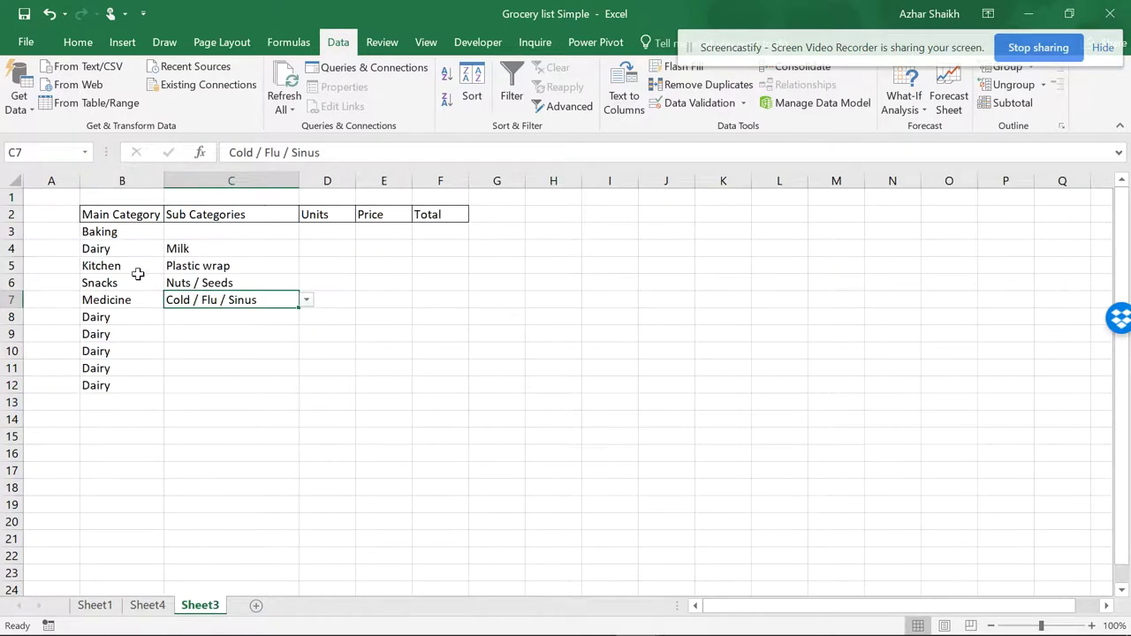
{"action": "left_click", "coordinate": [242, 228]}
{"action": "left_click", "coordinate": [305, 233]}
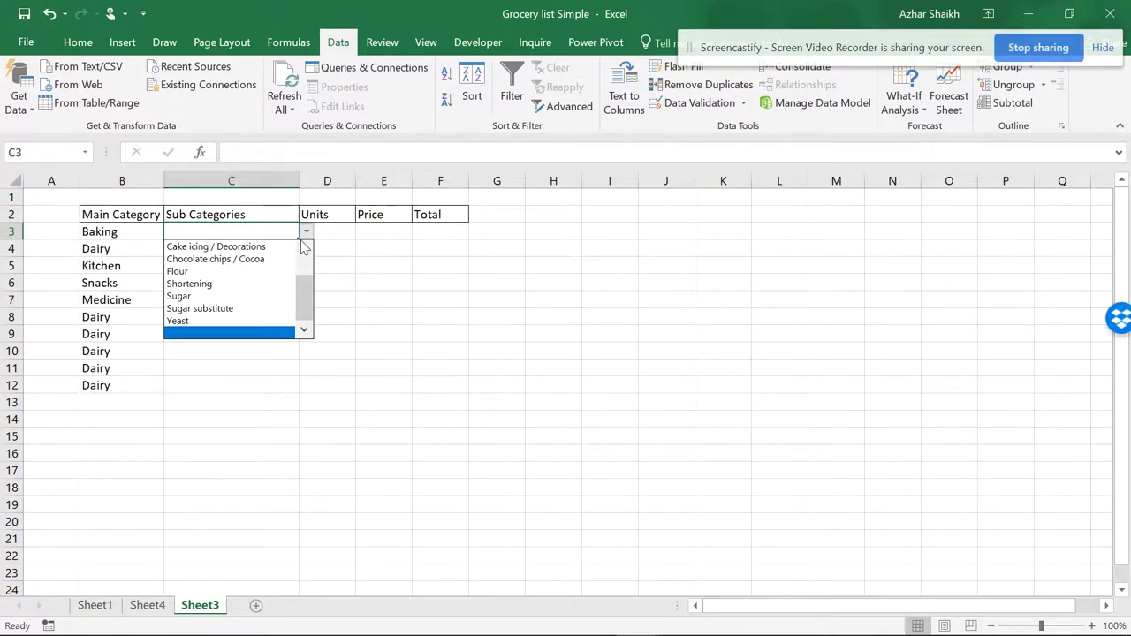
{"action": "left_click", "coordinate": [258, 269]}
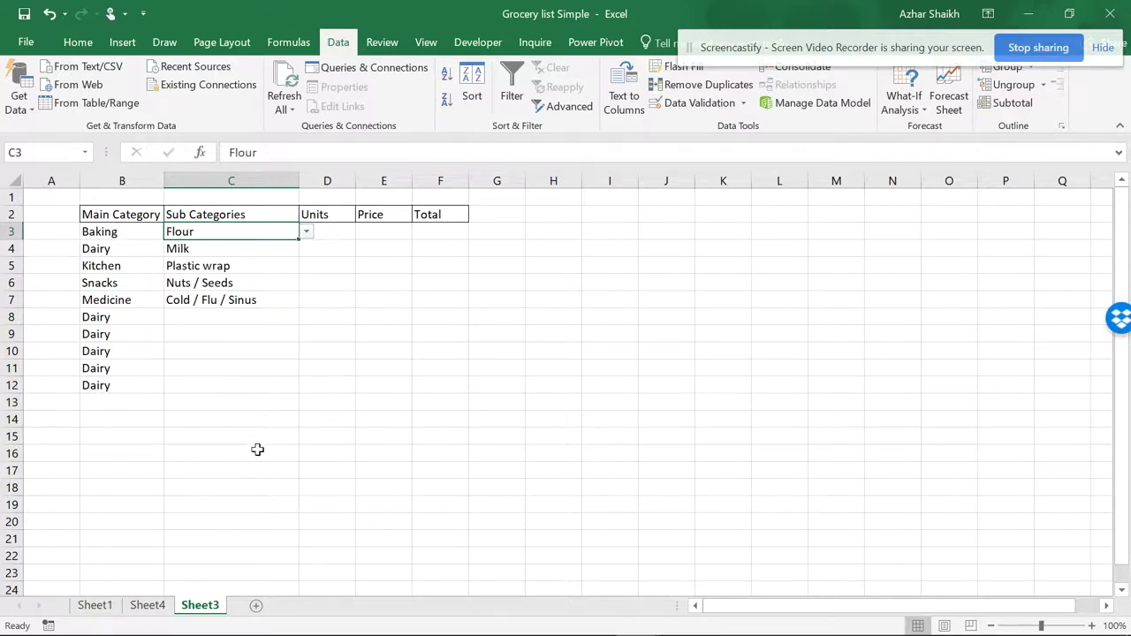
Step: Switch to the 'Grocery list Advance' workbook
{"action": "mouse_move", "coordinate": [669, 631]}
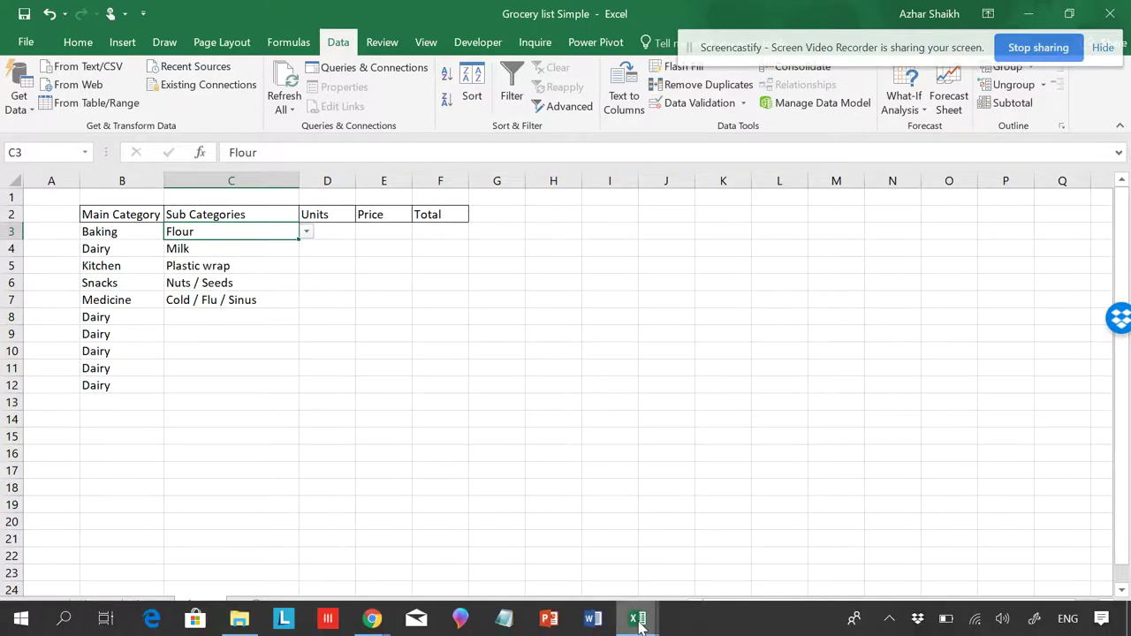
{"action": "mouse_move", "coordinate": [638, 618]}
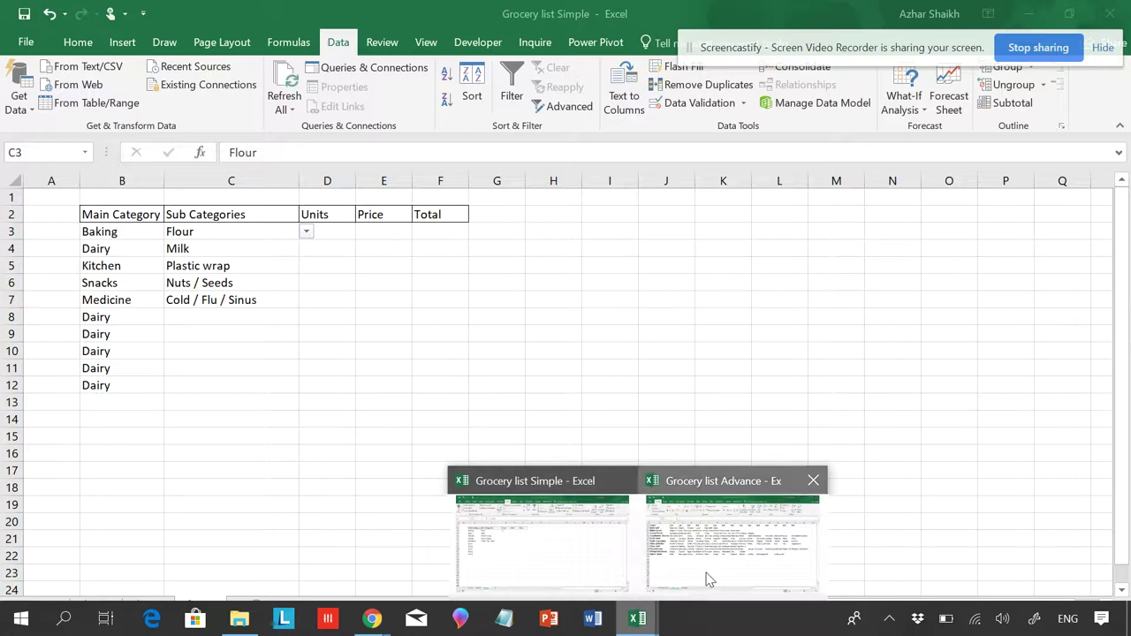
{"action": "left_click", "coordinate": [707, 576]}
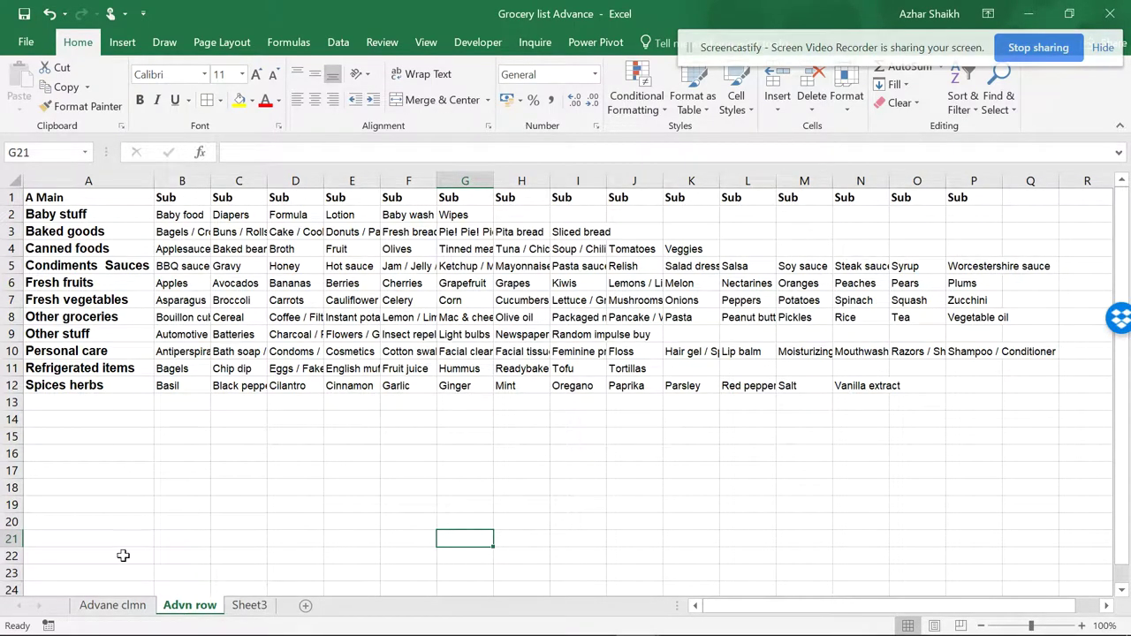
Step: Inspect the Advn row sheet, selecting the Baby stuff items A2:G2 and category names A2:A12
{"action": "left_click", "coordinate": [111, 605]}
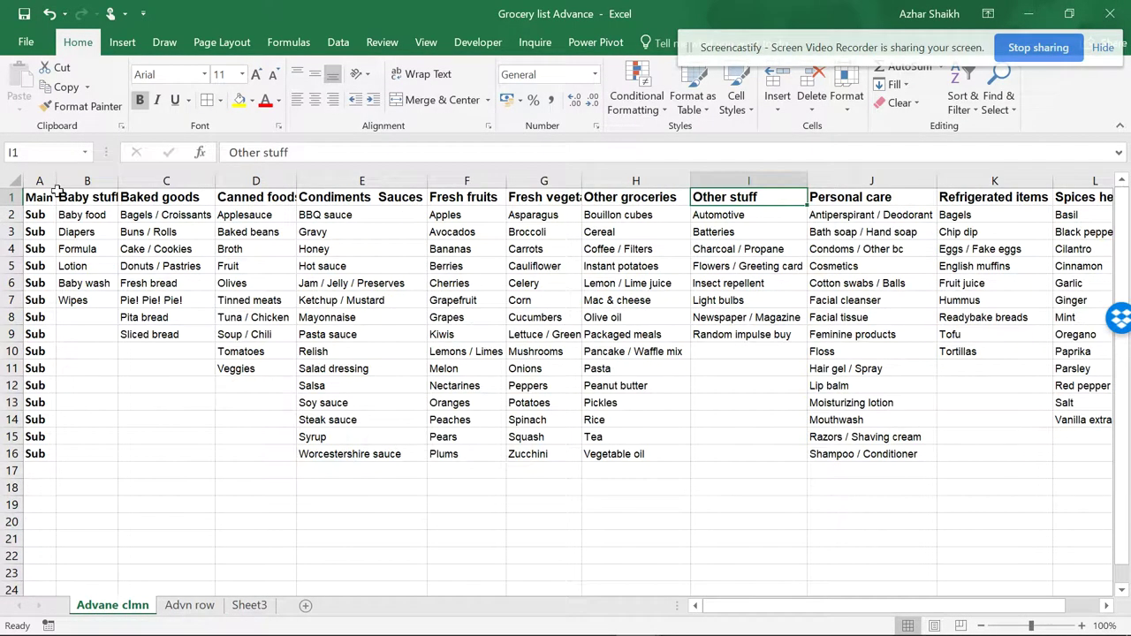
{"action": "left_click", "coordinate": [186, 608]}
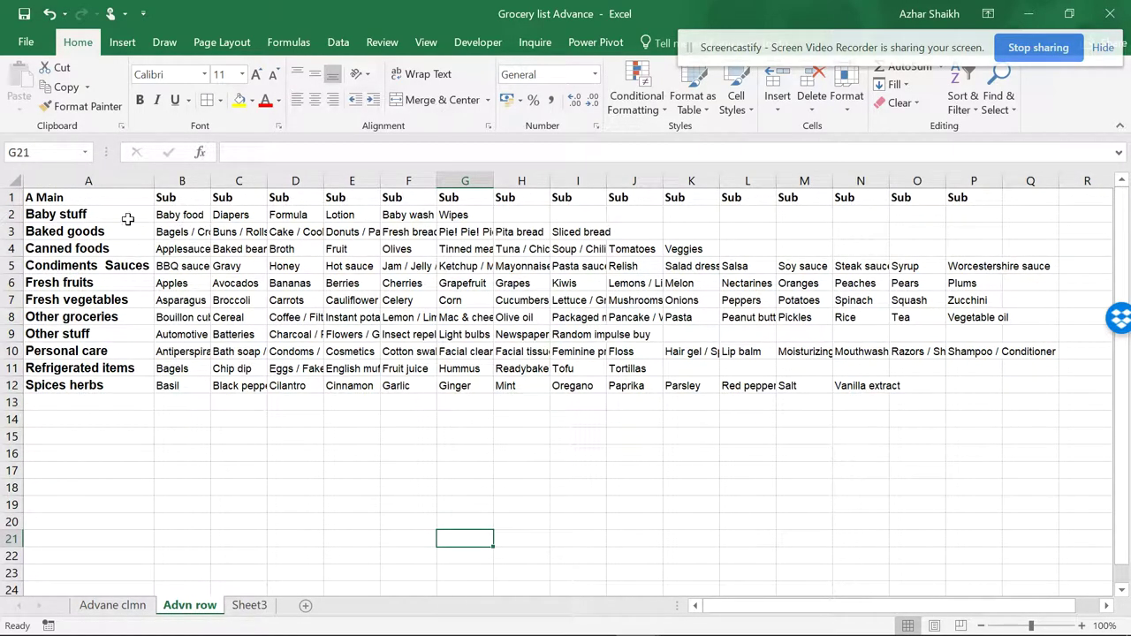
{"action": "left_click_drag", "start_coordinate": [128, 220], "coordinate": [455, 217]}
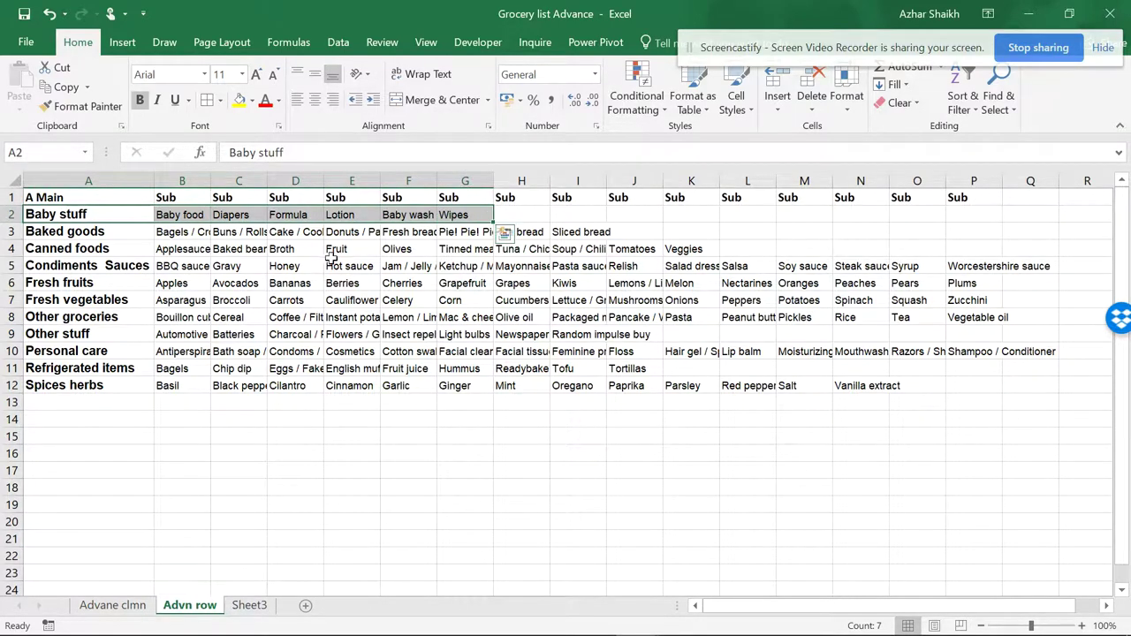
{"action": "left_click_drag", "start_coordinate": [76, 217], "coordinate": [80, 384]}
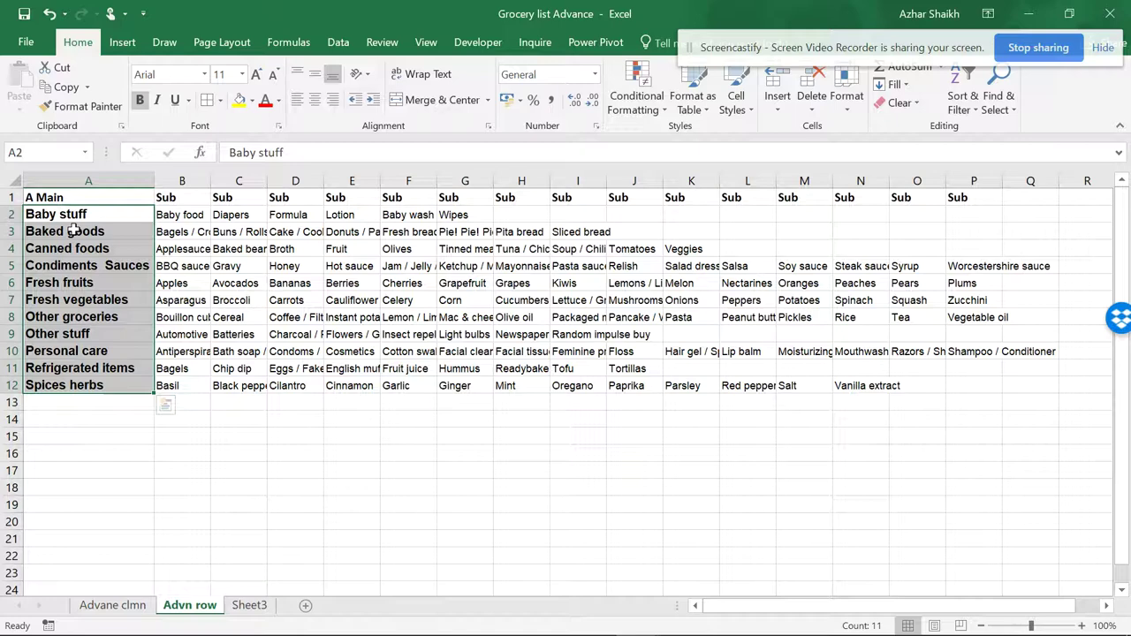
Step: Glance at Sheet3 and Advane clmn, then return to the 'Grocery list Simple' workbook
{"action": "left_click", "coordinate": [250, 605]}
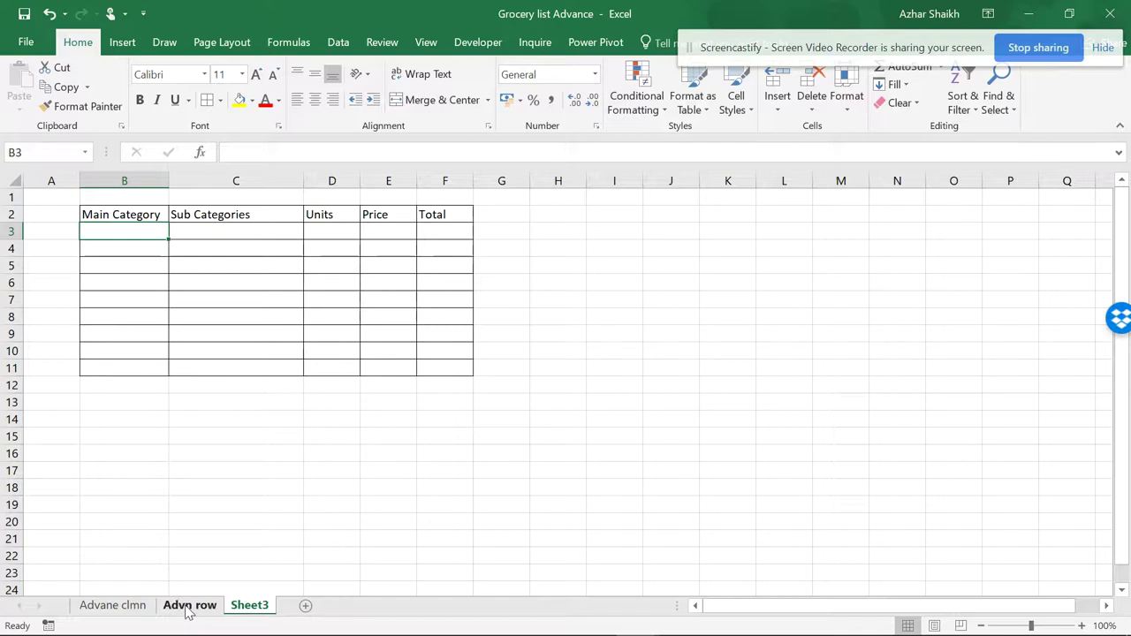
{"action": "left_click", "coordinate": [132, 608]}
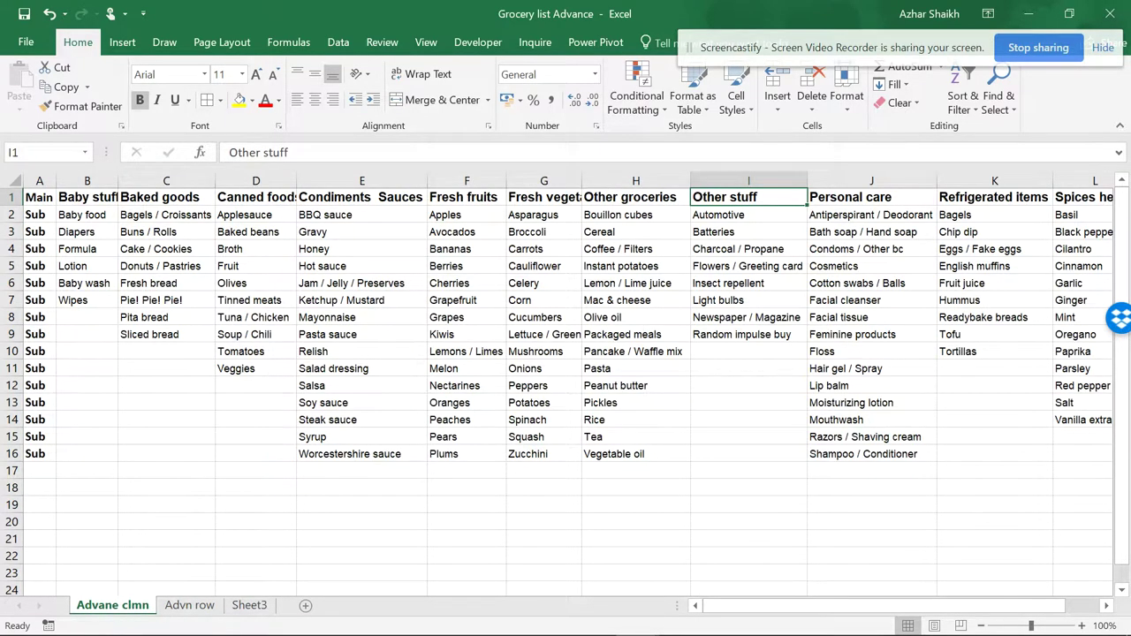
{"action": "mouse_move", "coordinate": [638, 619]}
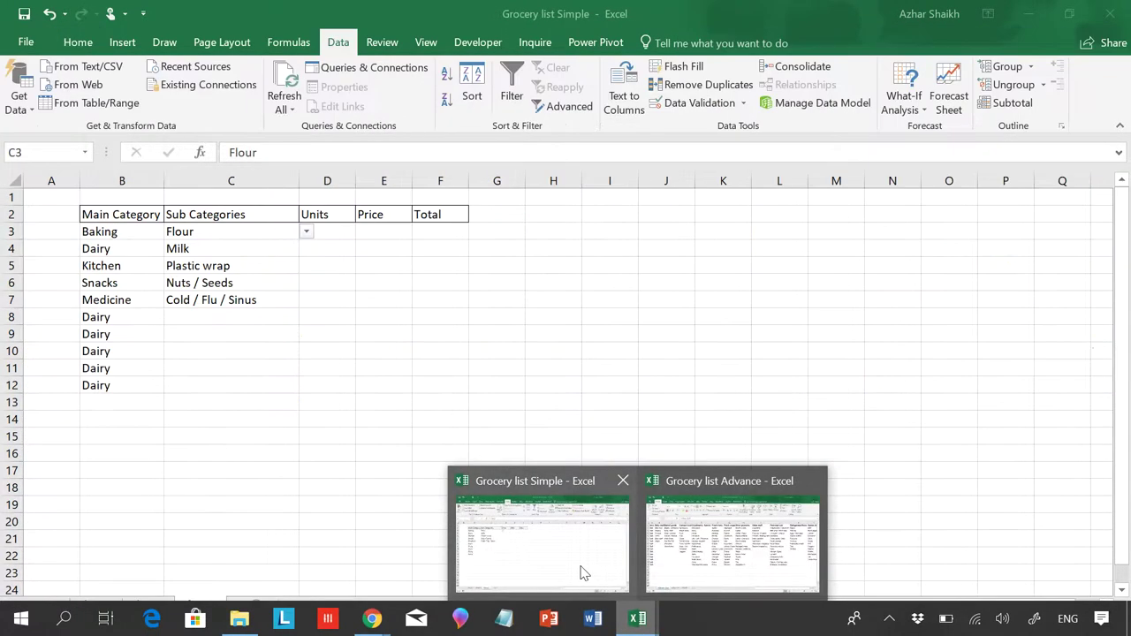
{"action": "left_click", "coordinate": [583, 575]}
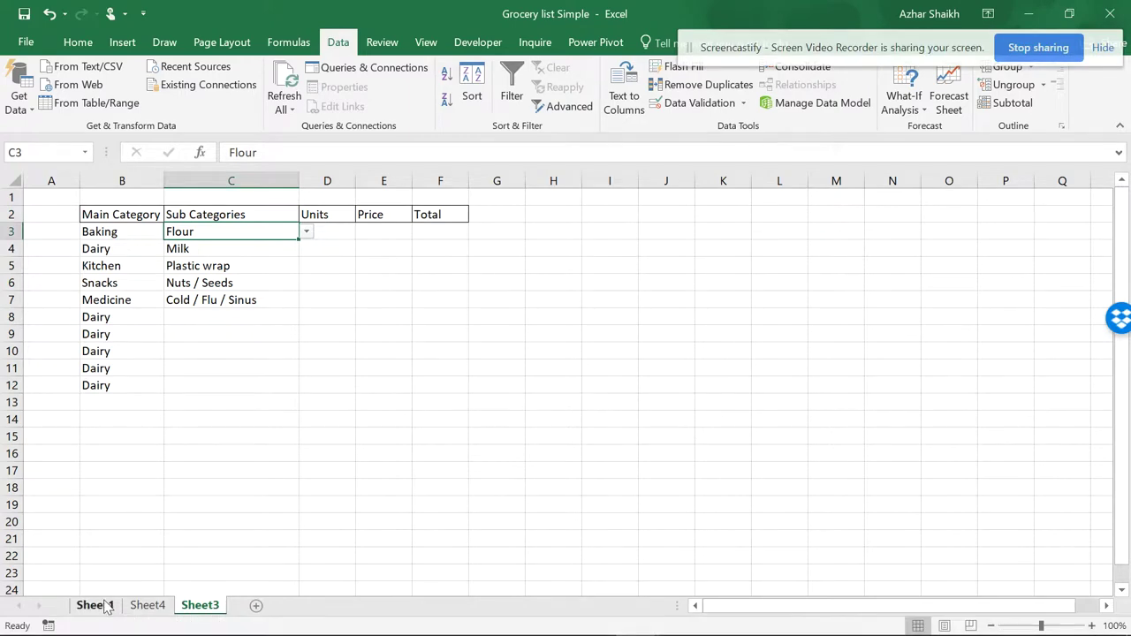
Step: Insert a blank row 8 on Sheet1 and enter 'Alphabetic order' in B8
{"action": "left_click", "coordinate": [98, 607]}
{"action": "scroll", "coordinate": [168, 336], "scroll_direction": "up", "scroll_amount": 1}
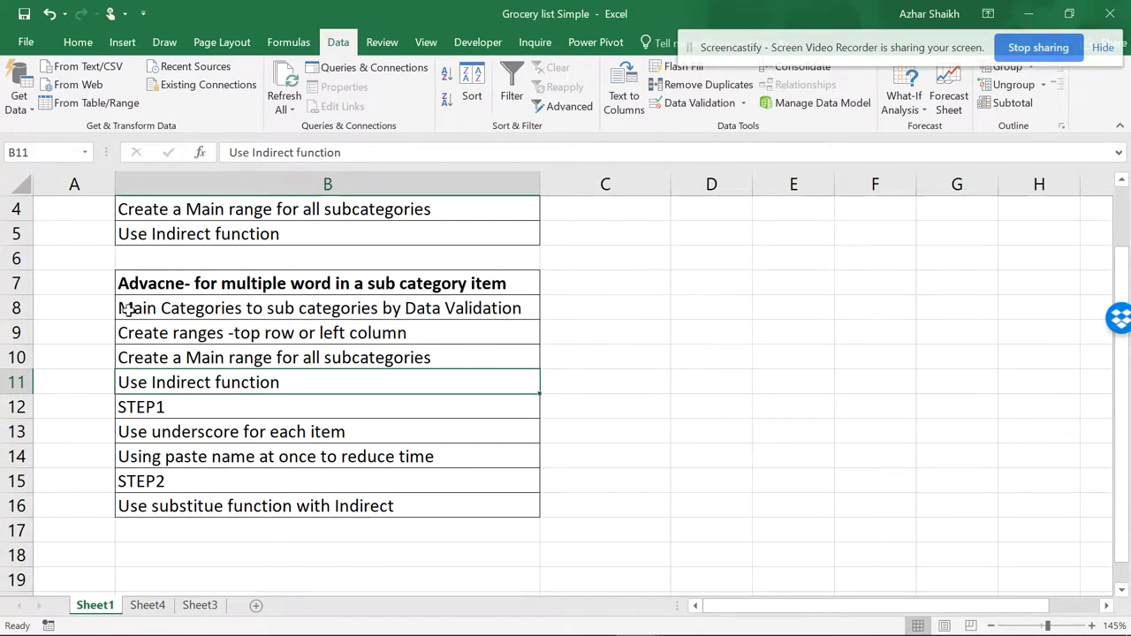
{"action": "left_click", "coordinate": [18, 308]}
{"action": "right_click", "coordinate": [18, 308]}
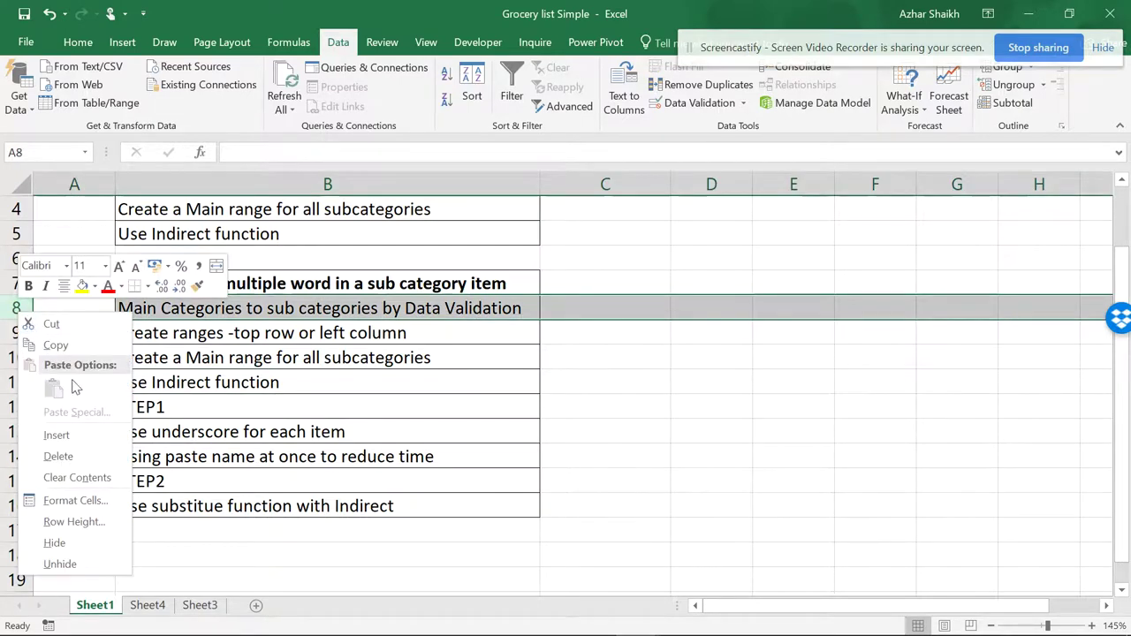
{"action": "left_click", "coordinate": [56, 435]}
{"action": "left_click", "coordinate": [185, 315]}
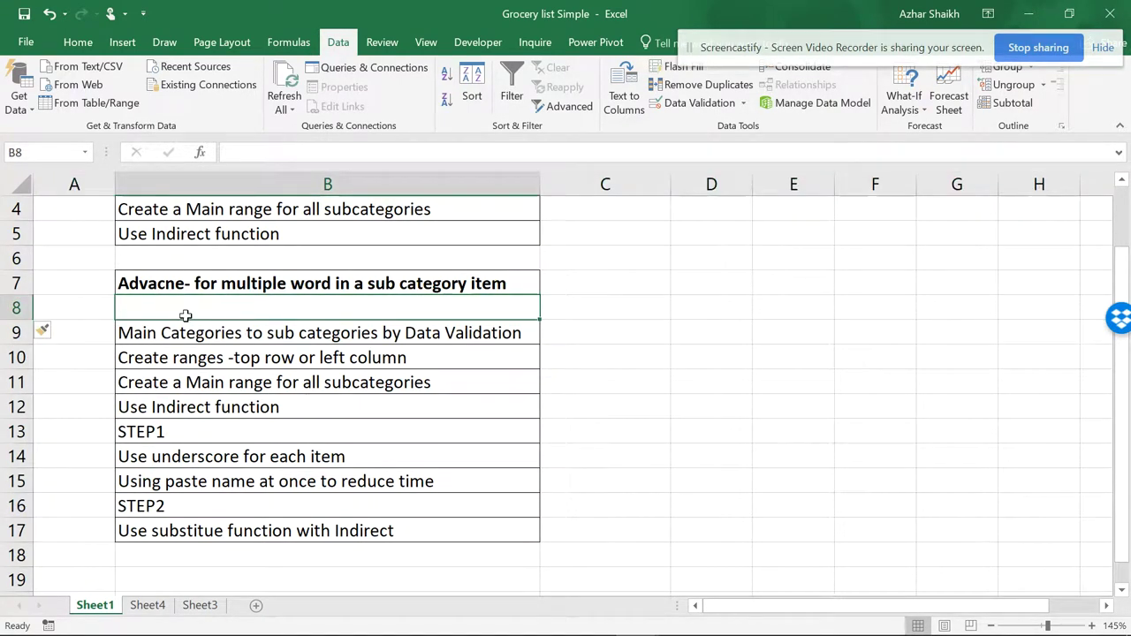
{"action": "type", "text": "Al"}
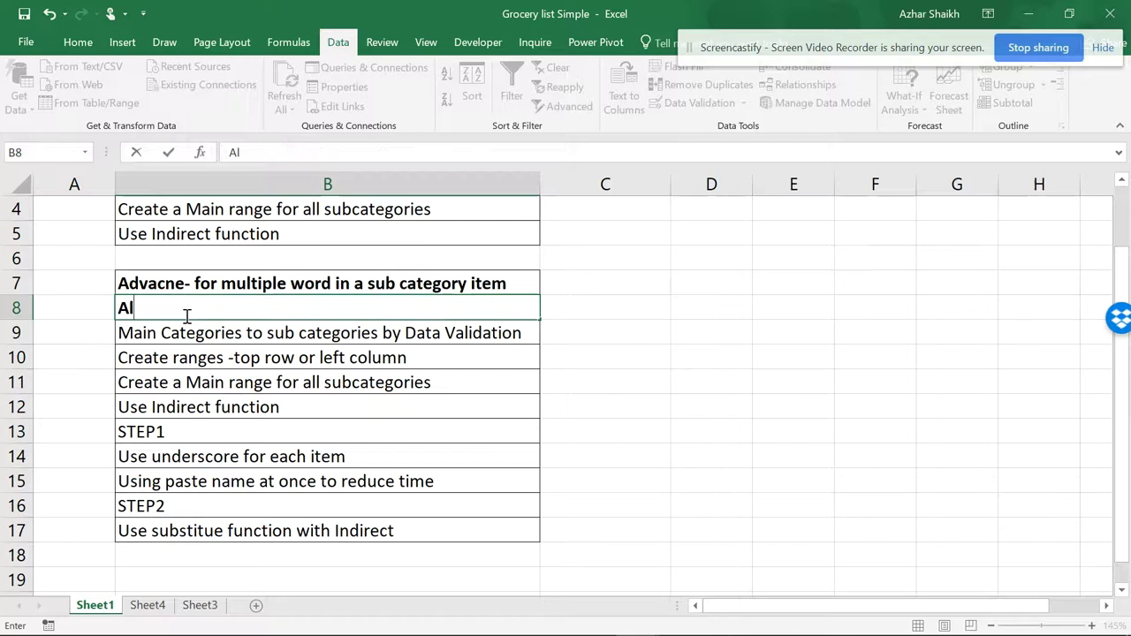
{"action": "type", "text": "phabeti"}
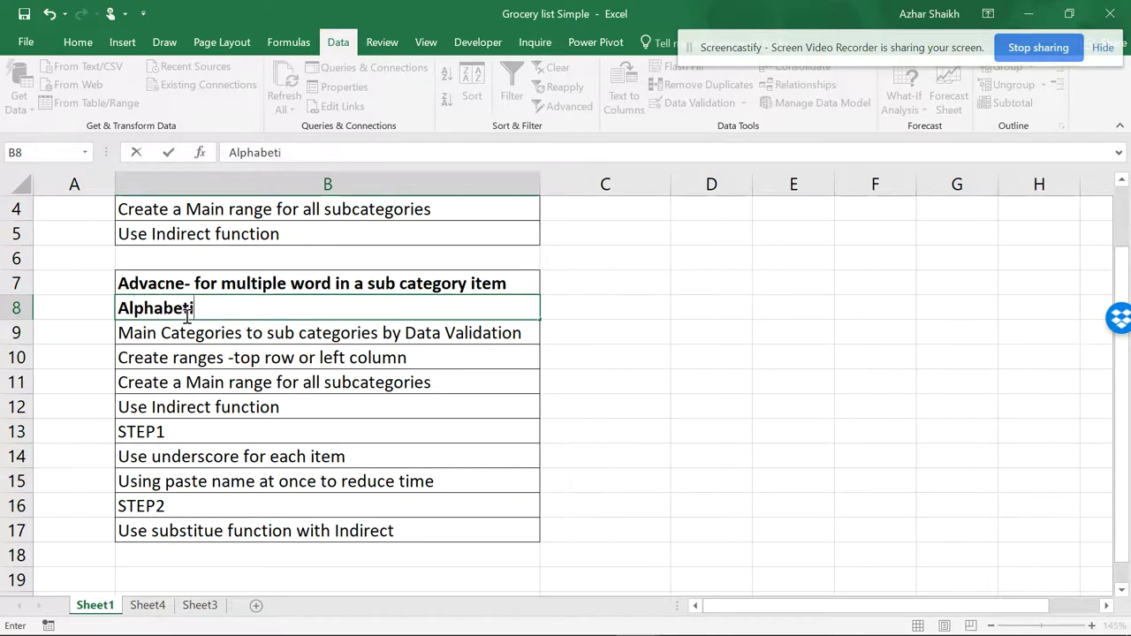
{"action": "type", "text": "c order"}
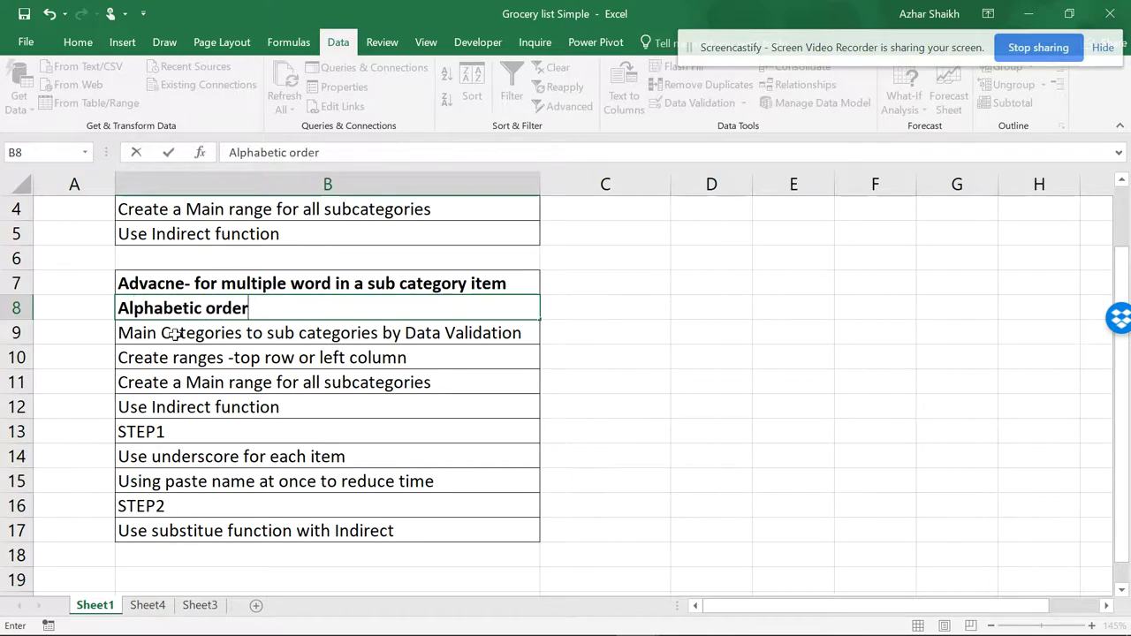
{"action": "key", "text": "Return"}
Step: In Grocery list Advance, select the category names with their header, A1:A12, on Advn row
{"action": "mouse_move", "coordinate": [721, 623]}
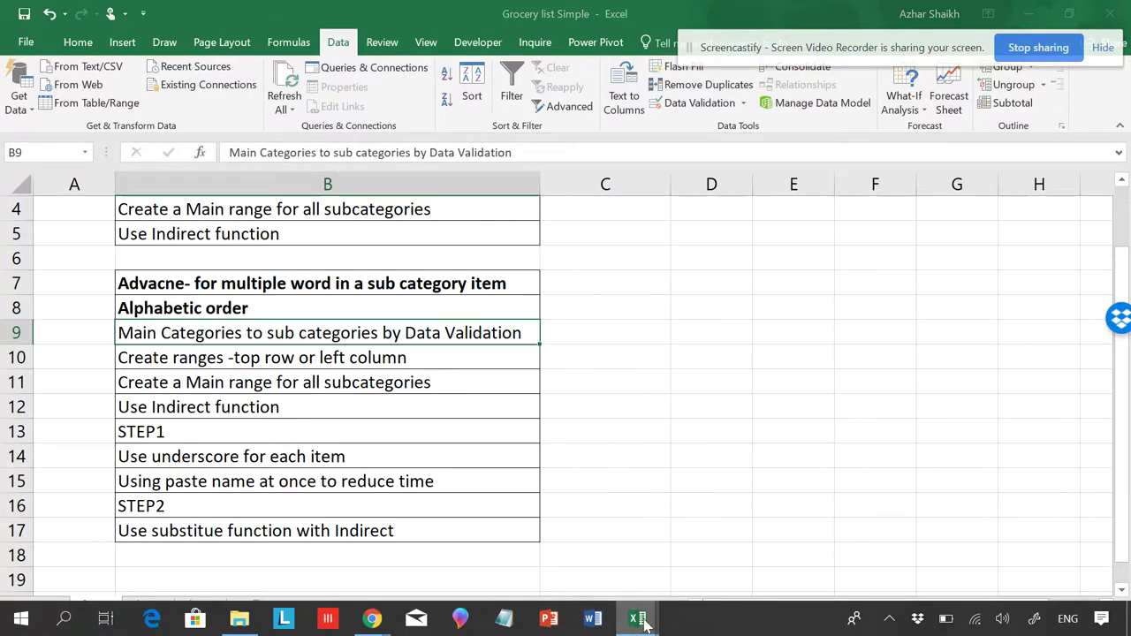
{"action": "mouse_move", "coordinate": [637, 619]}
{"action": "left_click", "coordinate": [720, 590]}
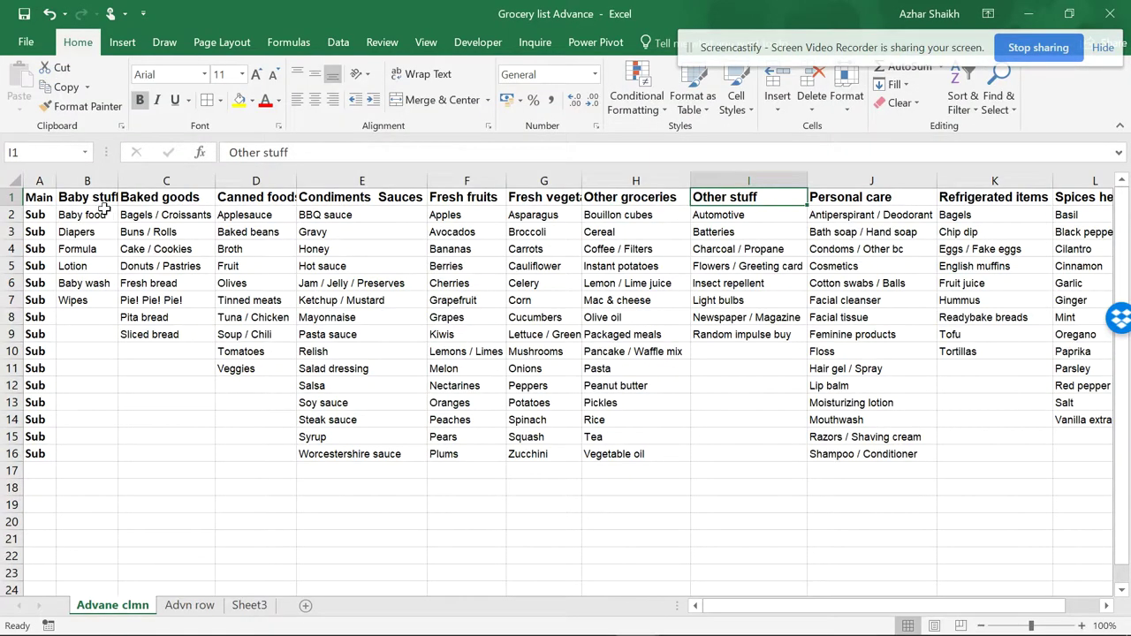
{"action": "left_click_drag", "start_coordinate": [102, 199], "coordinate": [1057, 196]}
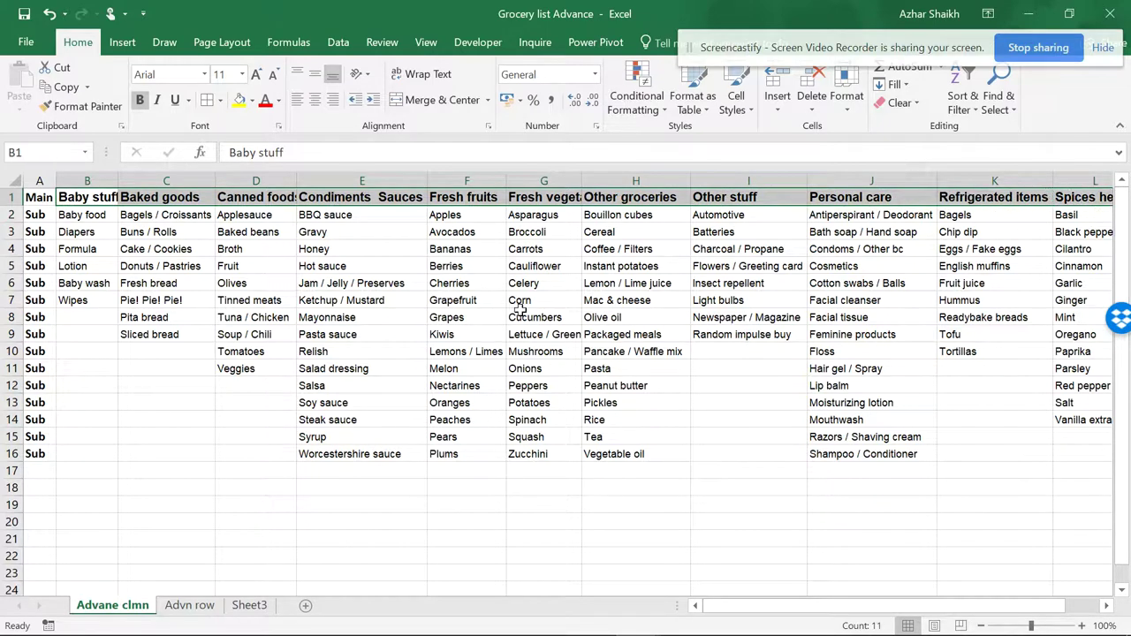
{"action": "left_click", "coordinate": [189, 605]}
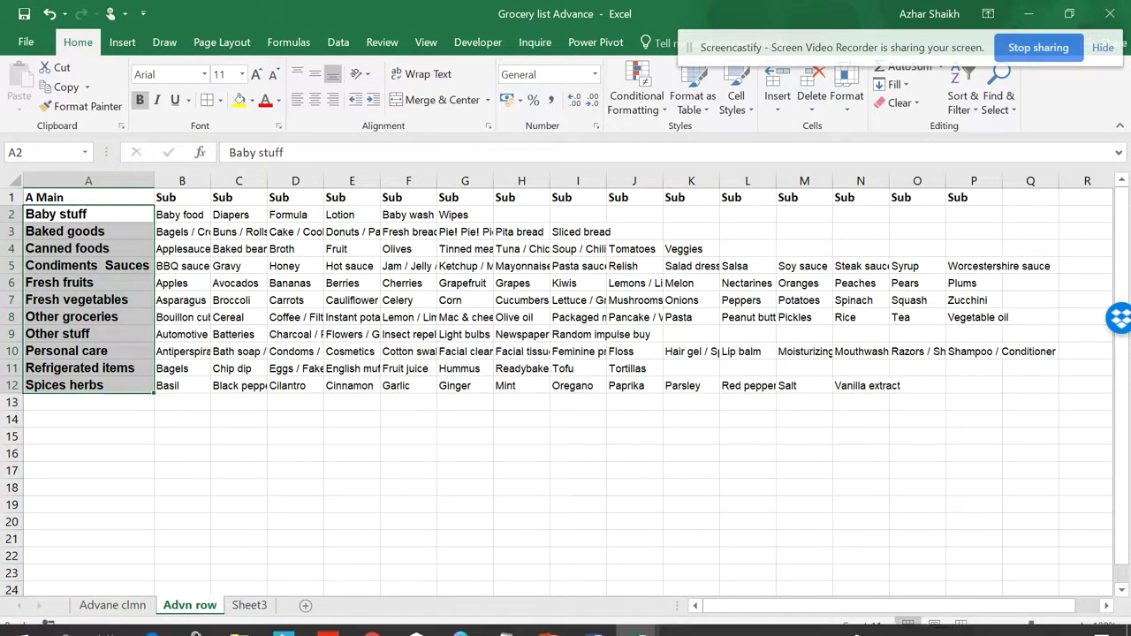
{"action": "left_click", "coordinate": [200, 455]}
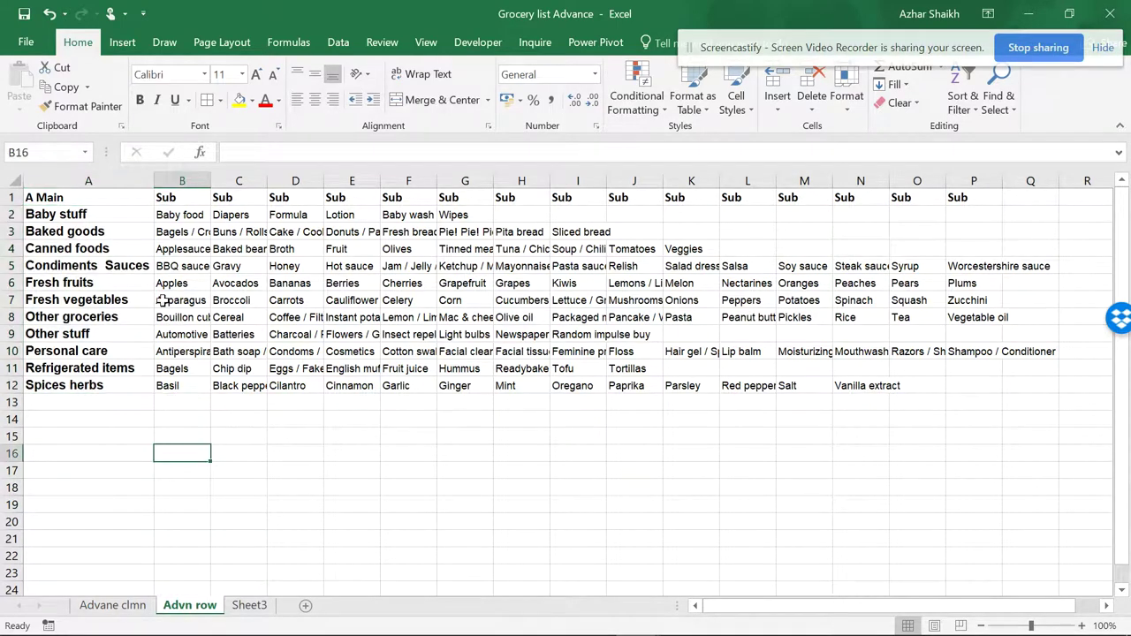
{"action": "left_click_drag", "start_coordinate": [110, 198], "coordinate": [106, 385]}
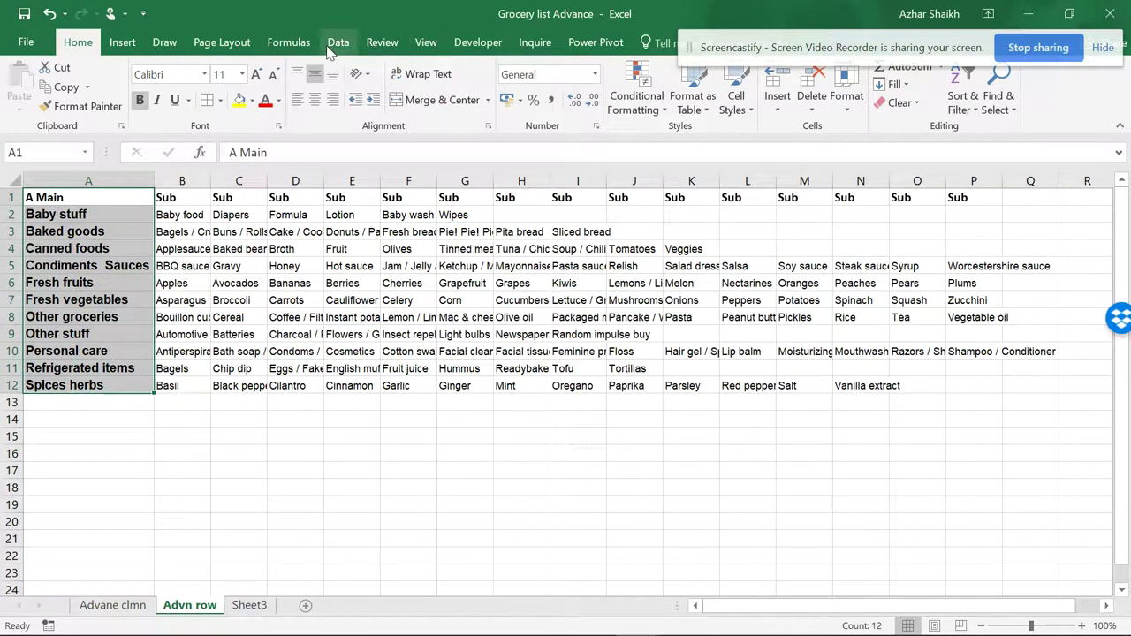
Step: Create the A_Main name from the selection's top row and verify it in the Name Box
{"action": "left_click", "coordinate": [289, 42]}
{"action": "left_click", "coordinate": [583, 105]}
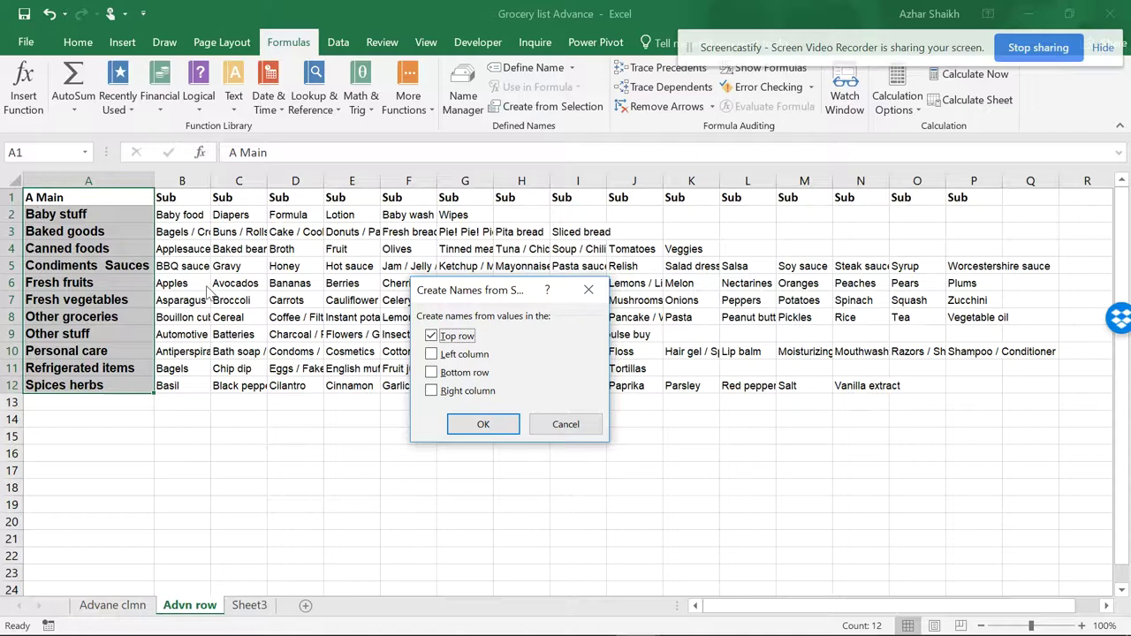
{"action": "left_click", "coordinate": [477, 426]}
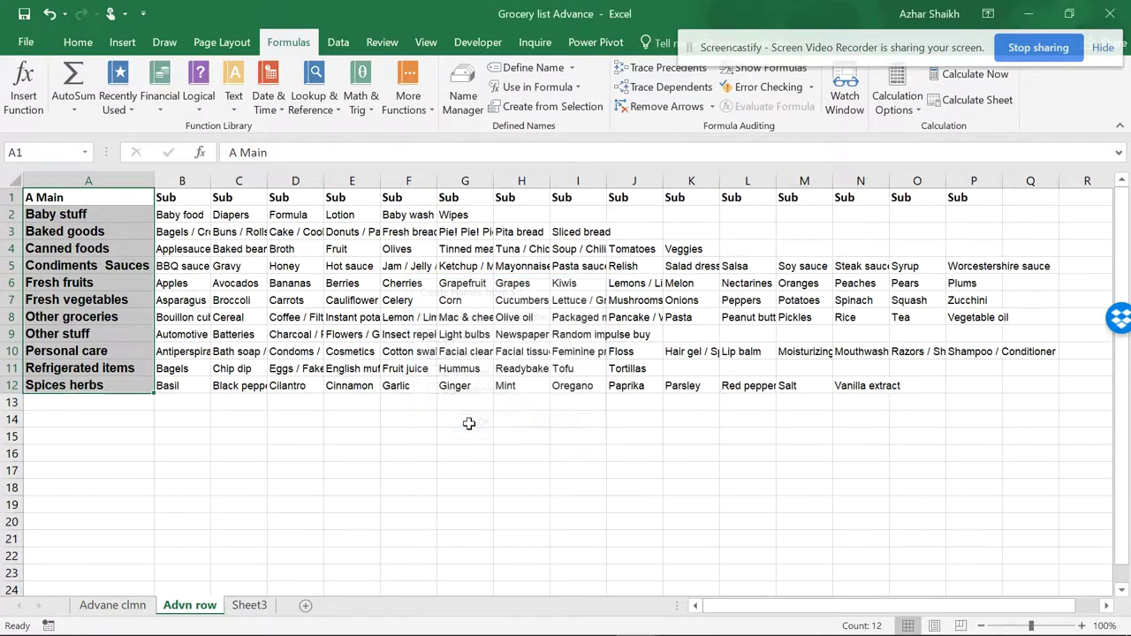
{"action": "left_click", "coordinate": [85, 152]}
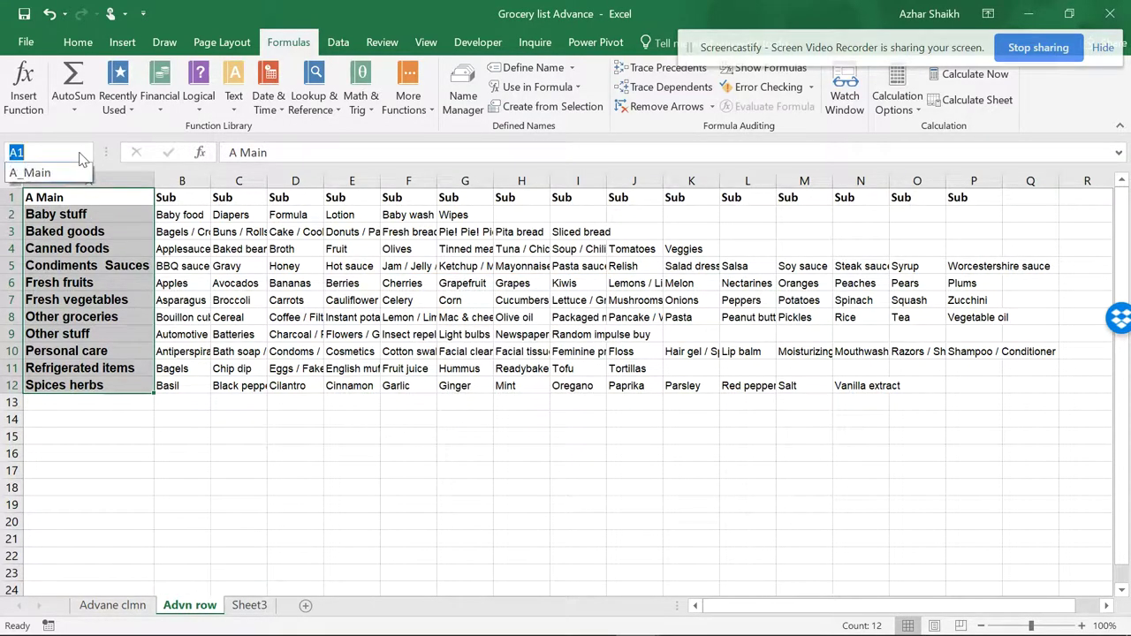
{"action": "left_click", "coordinate": [34, 176]}
Step: Select all categories with their items, A2:Q12
{"action": "left_click", "coordinate": [163, 263]}
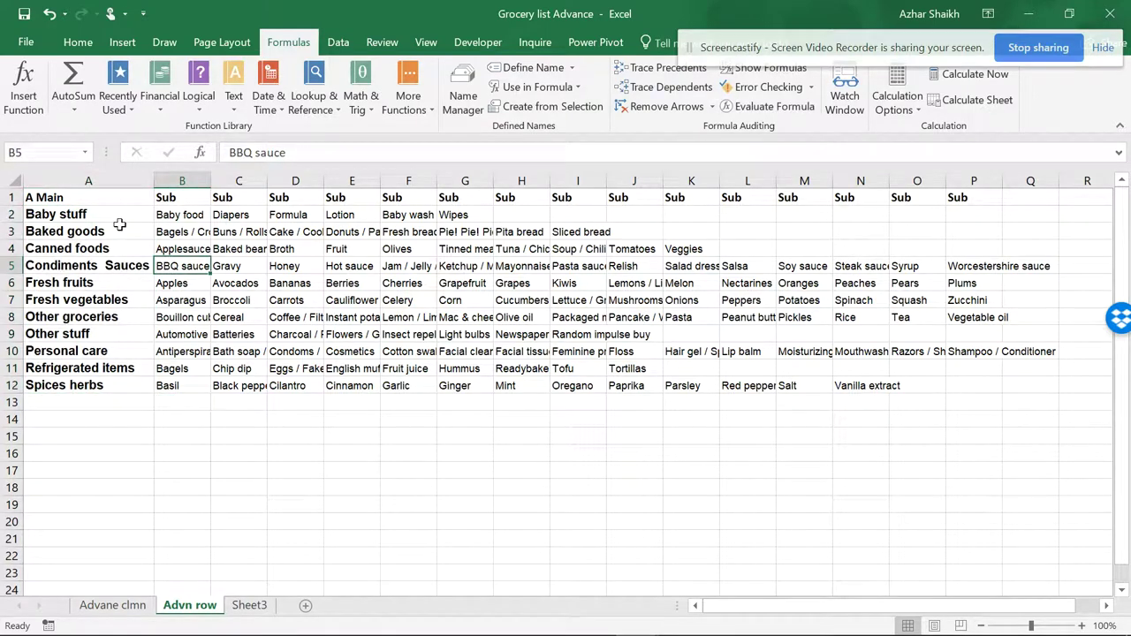
{"action": "left_click", "coordinate": [129, 220]}
{"action": "left_click_drag", "start_coordinate": [129, 220], "coordinate": [1012, 389]}
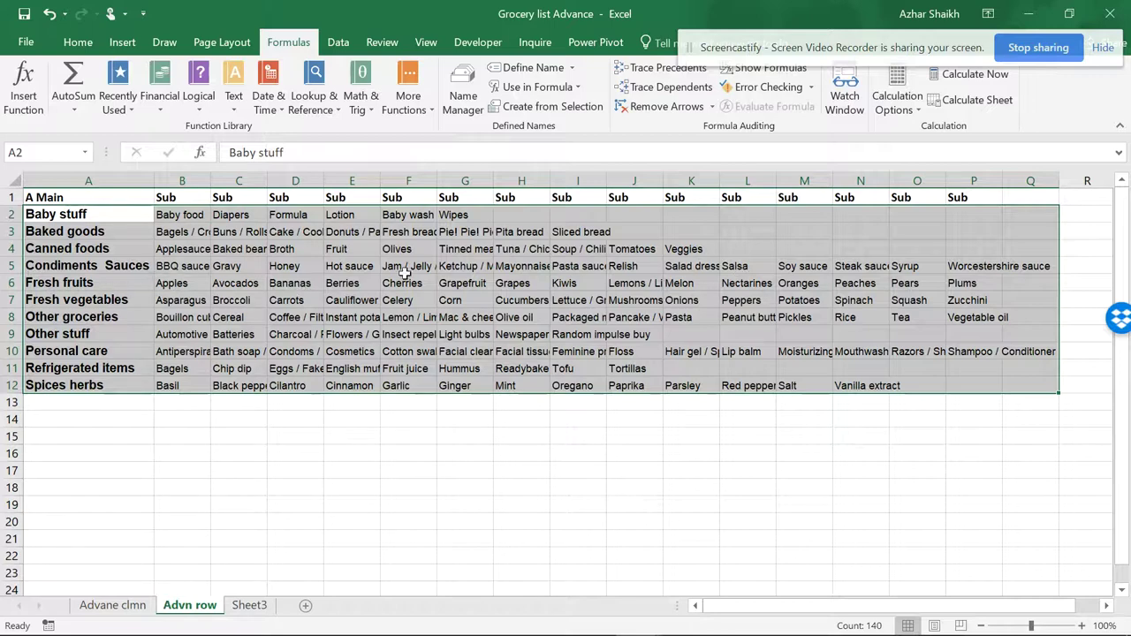
Step: Name each category row from its left column only, then check Canned_foods and Other_groceries
{"action": "left_click", "coordinate": [552, 107]}
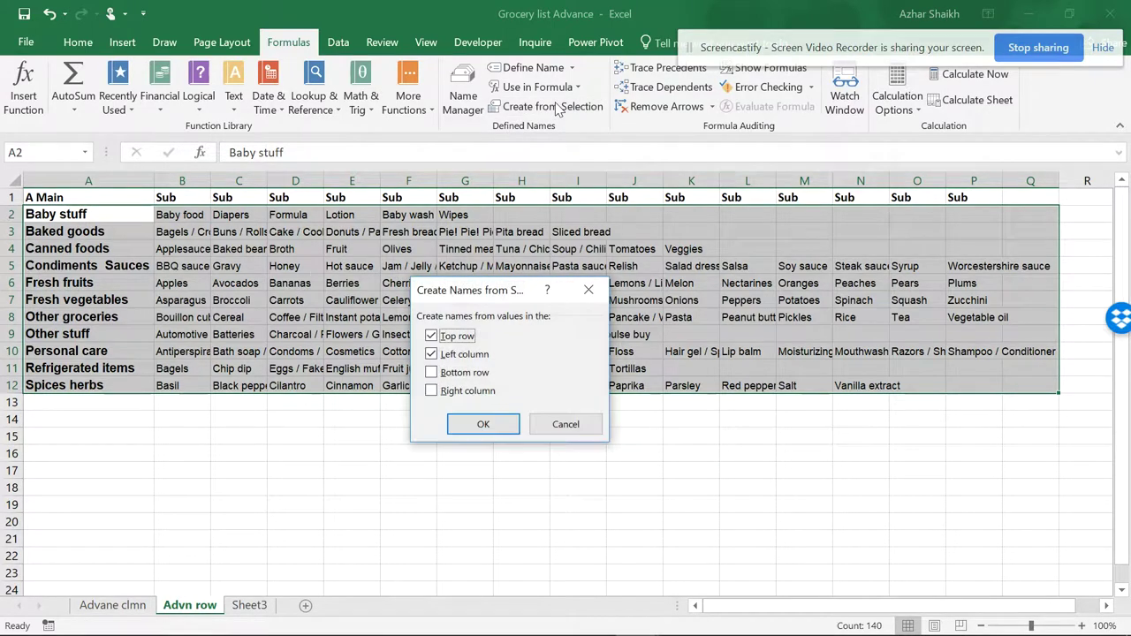
{"action": "left_click", "coordinate": [433, 337]}
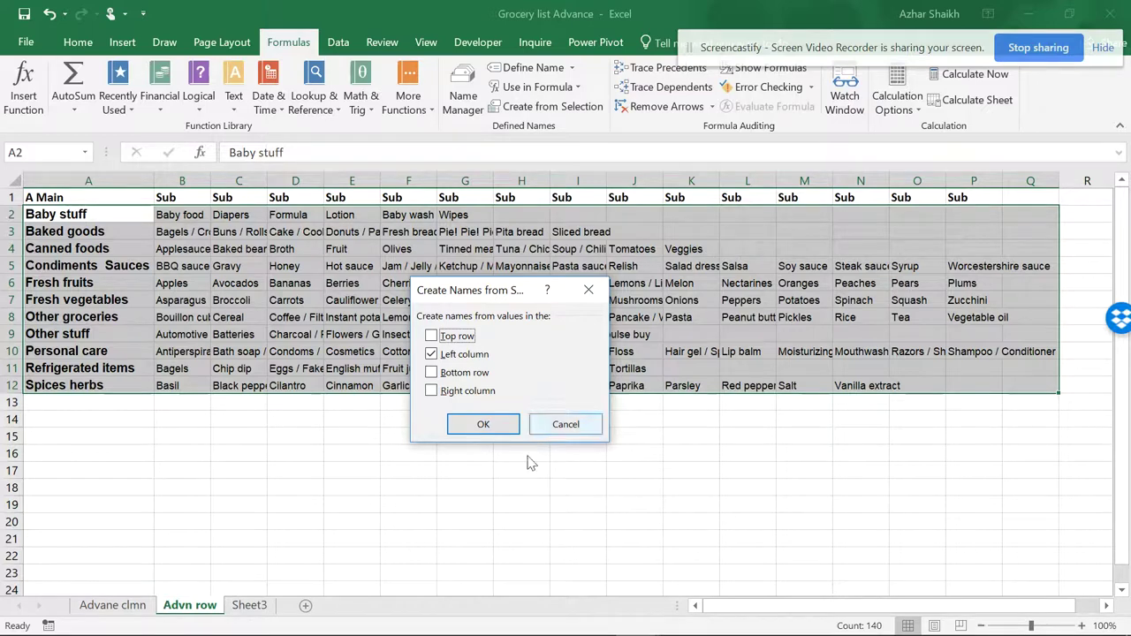
{"action": "left_click", "coordinate": [480, 425]}
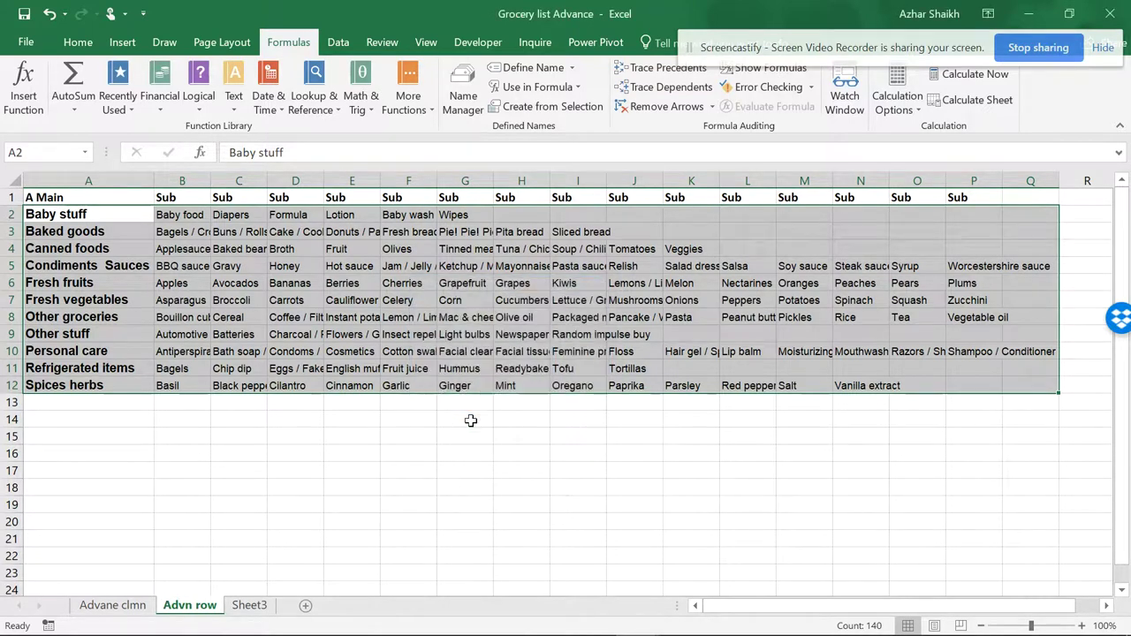
{"action": "left_click", "coordinate": [85, 152]}
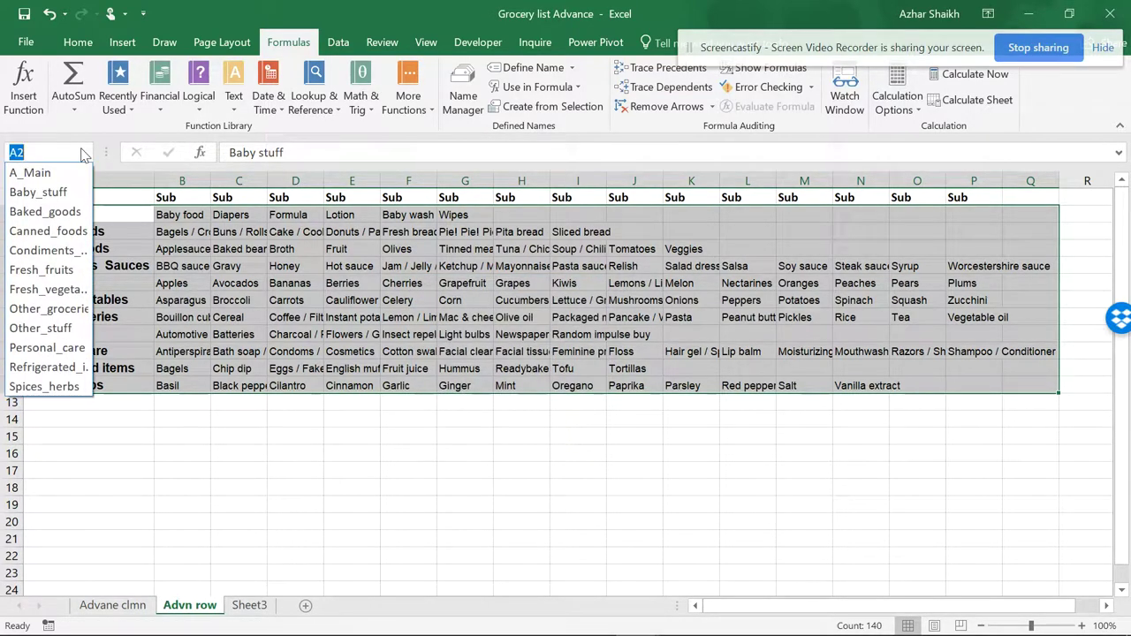
{"action": "left_click", "coordinate": [30, 232]}
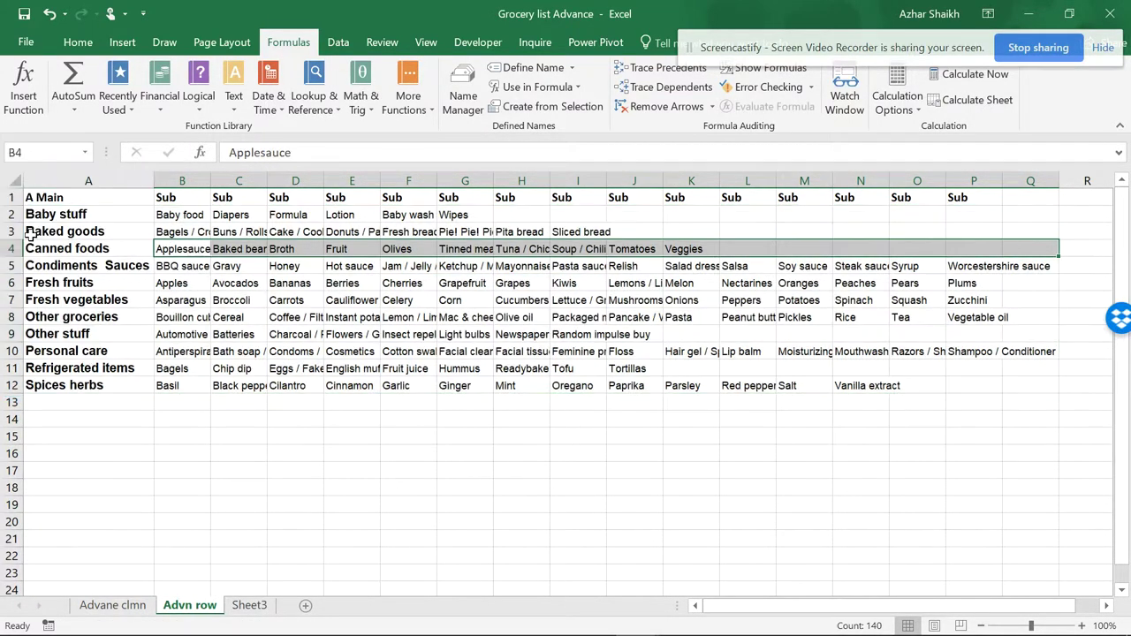
{"action": "left_click", "coordinate": [75, 155]}
{"action": "left_click", "coordinate": [86, 153]}
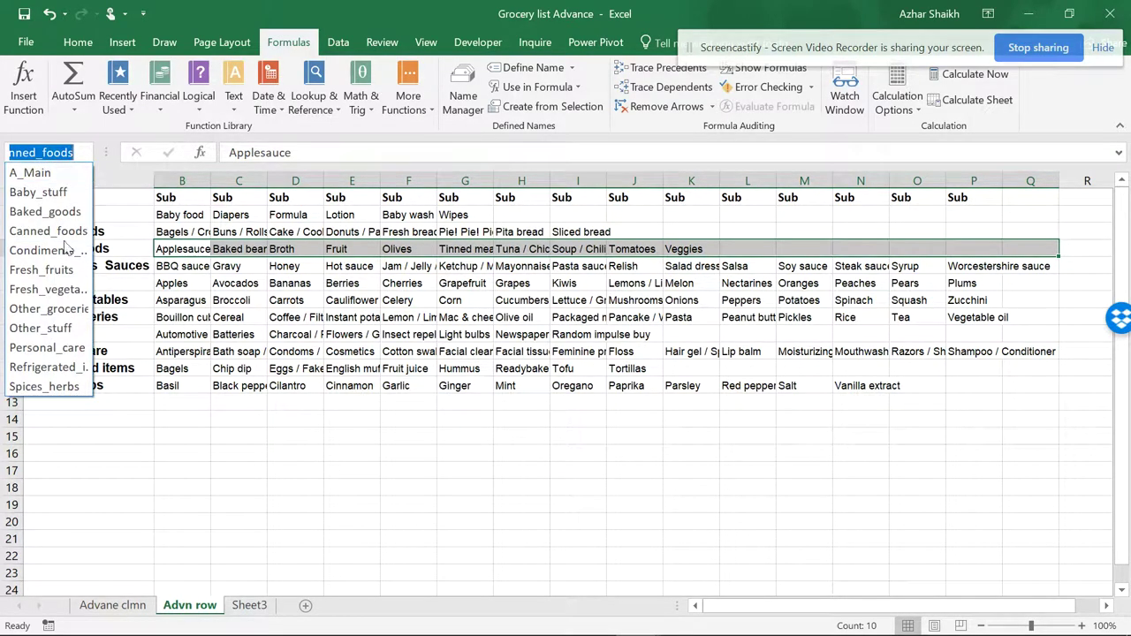
{"action": "left_click", "coordinate": [48, 313]}
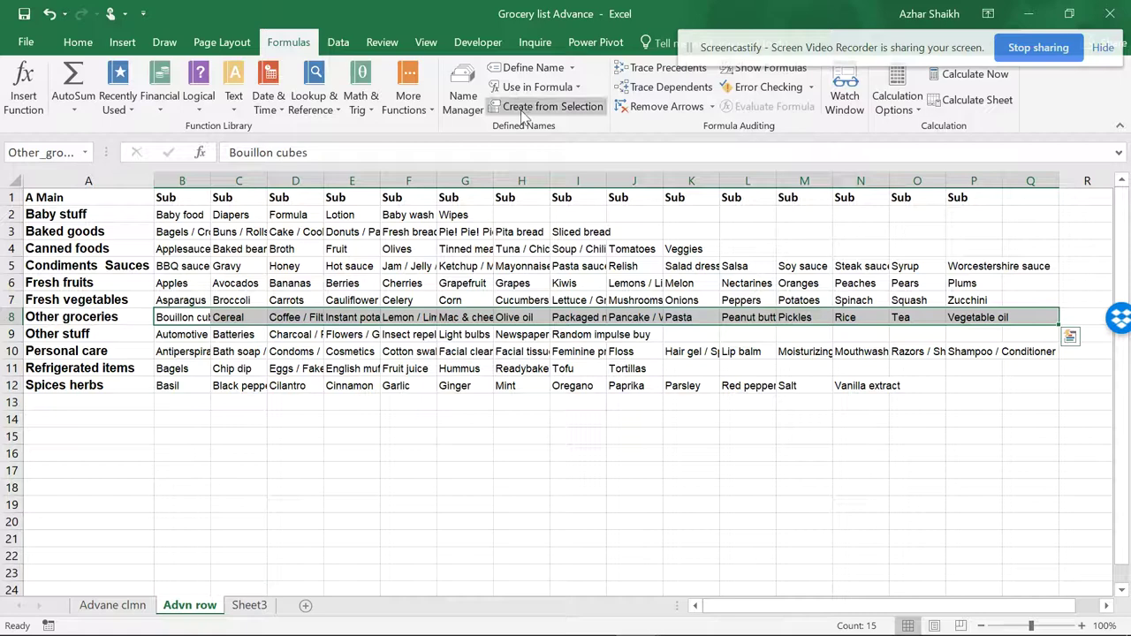
Step: Review the defined names in Name Manager, then go to Sheet3's empty order table
{"action": "left_click", "coordinate": [463, 88]}
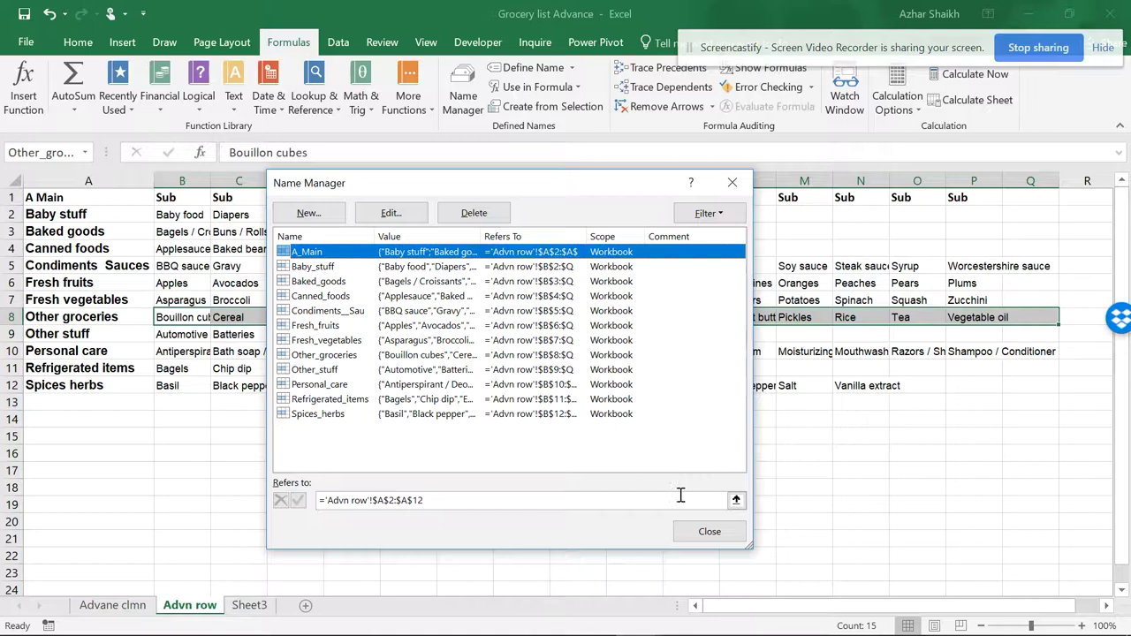
{"action": "left_click", "coordinate": [710, 531]}
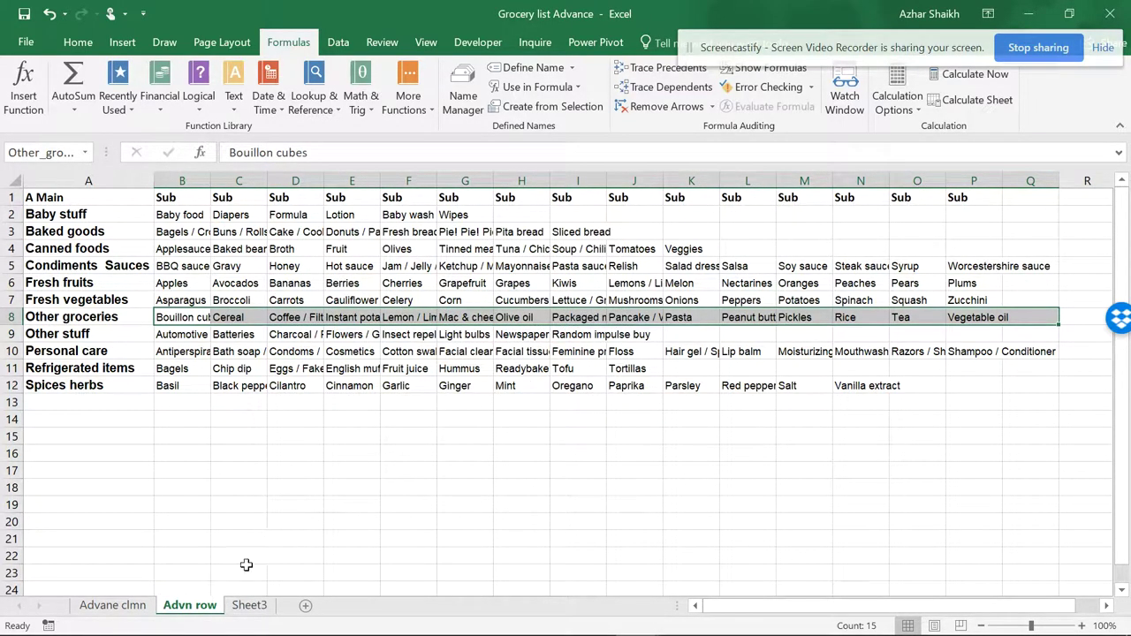
{"action": "left_click", "coordinate": [248, 606]}
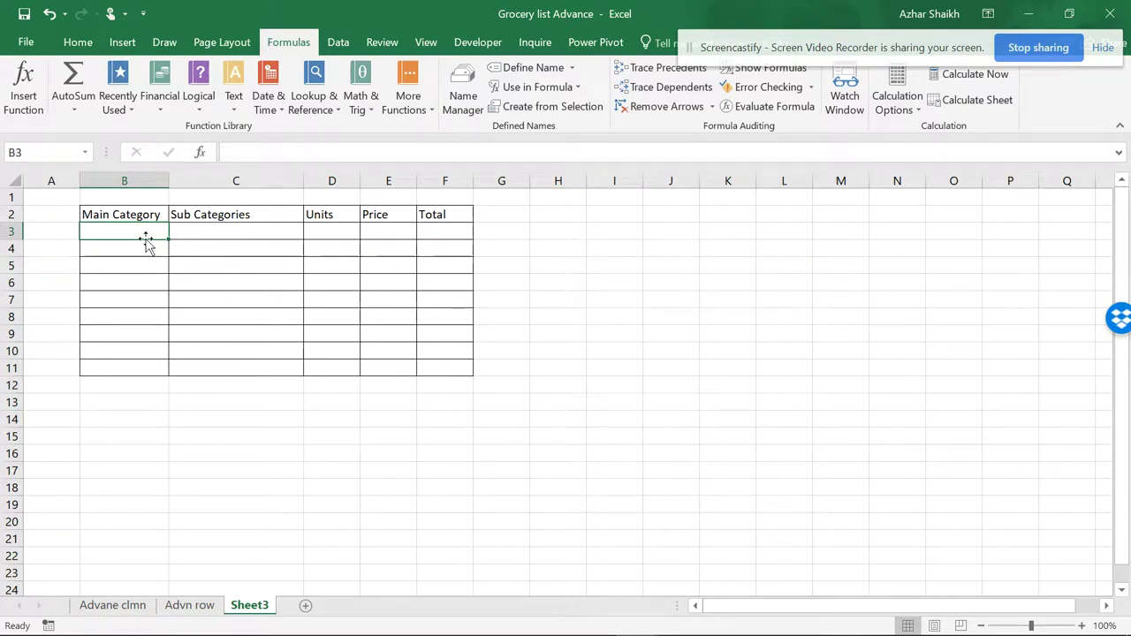
Step: Give B3 list data validation with the A_Main named range as its source
{"action": "left_click", "coordinate": [338, 42]}
{"action": "left_click", "coordinate": [698, 102]}
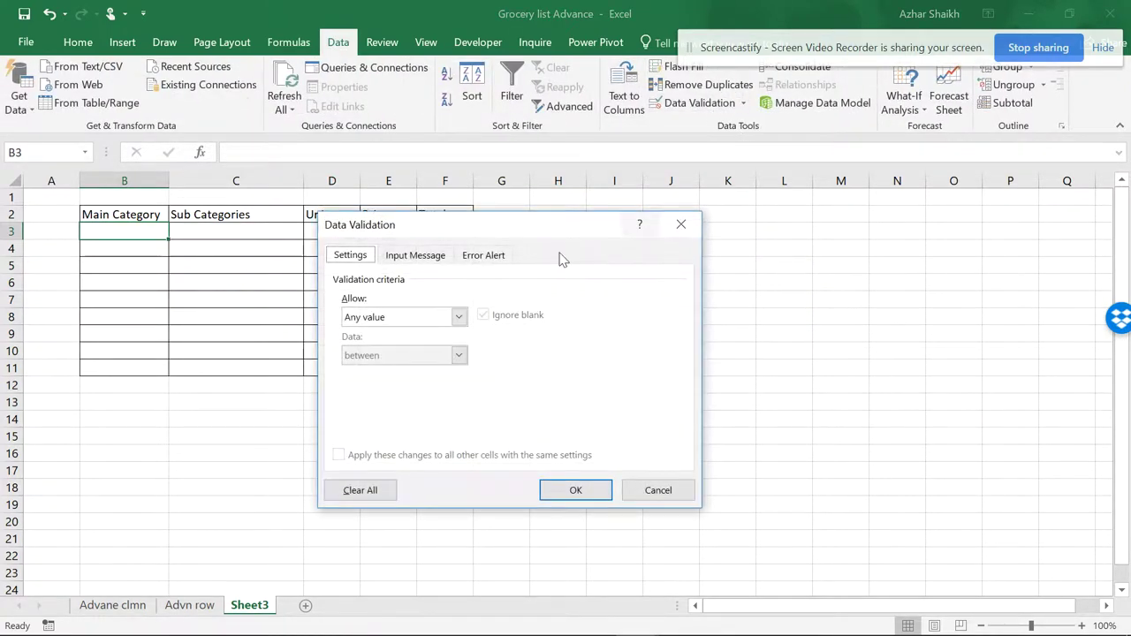
{"action": "left_click", "coordinate": [458, 316]}
{"action": "left_click", "coordinate": [398, 370]}
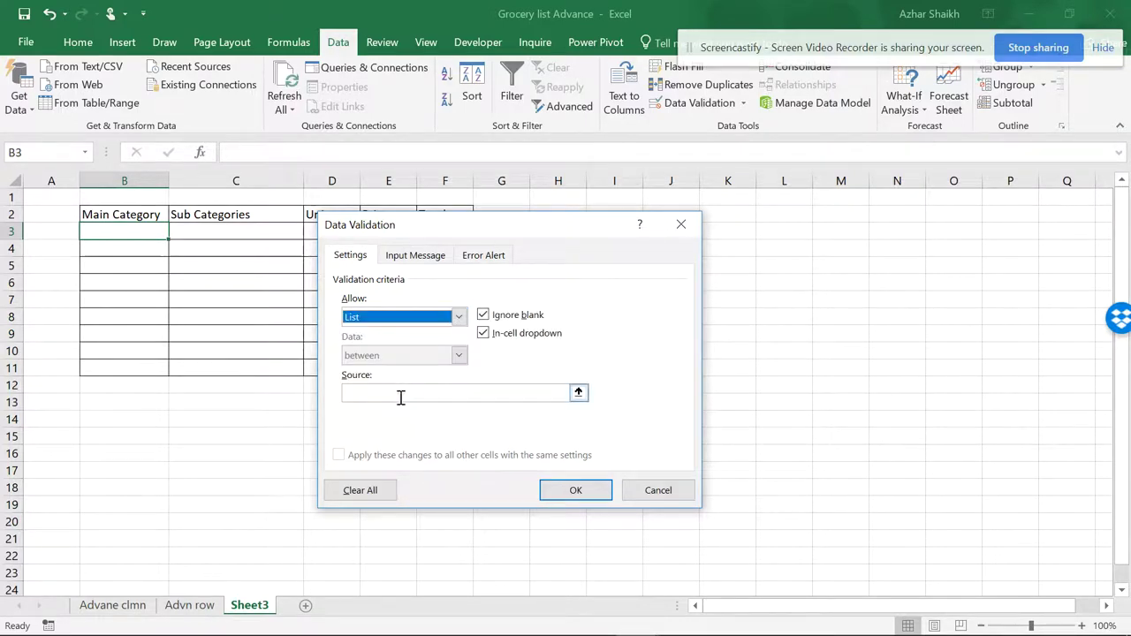
{"action": "left_click", "coordinate": [415, 397]}
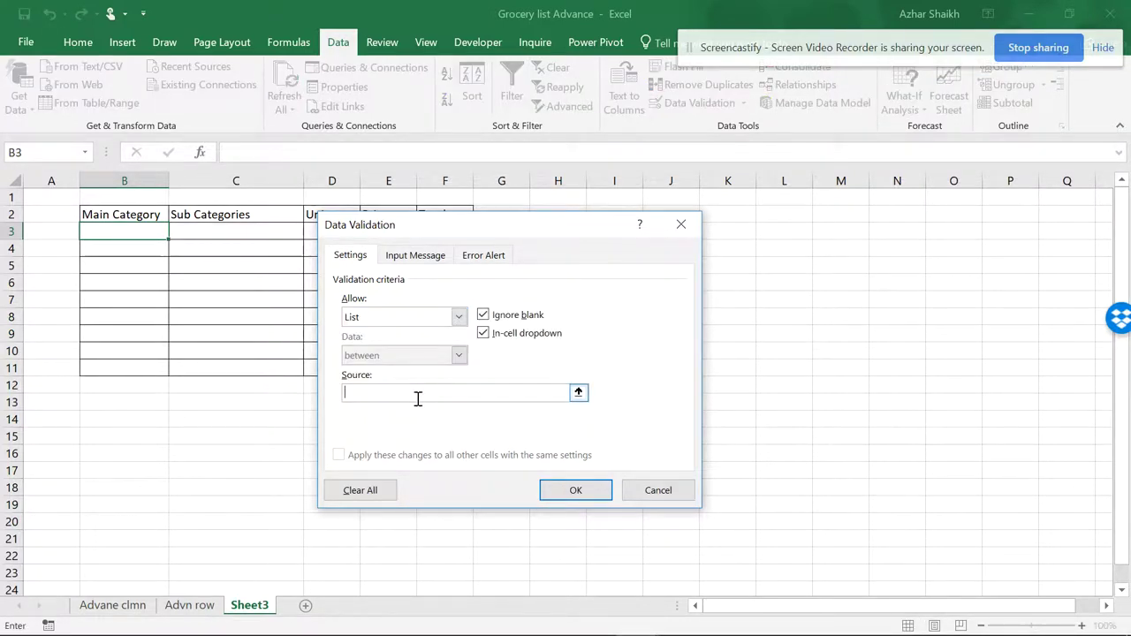
{"action": "key", "text": "F3"}
{"action": "left_click", "coordinate": [413, 322]}
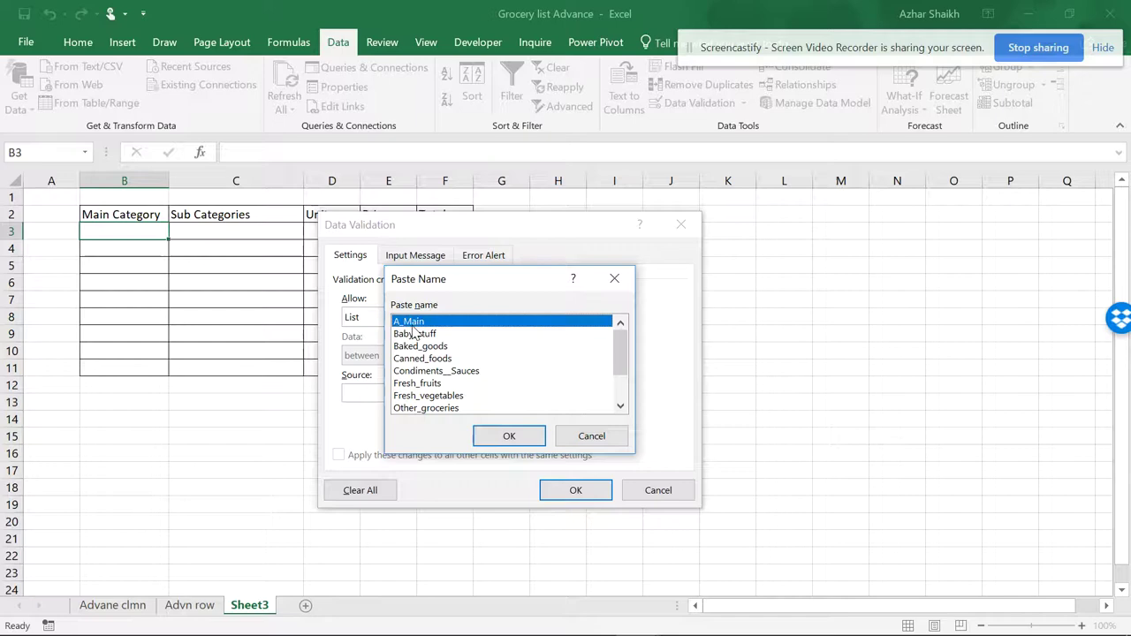
{"action": "left_click", "coordinate": [500, 437]}
{"action": "left_click", "coordinate": [576, 490]}
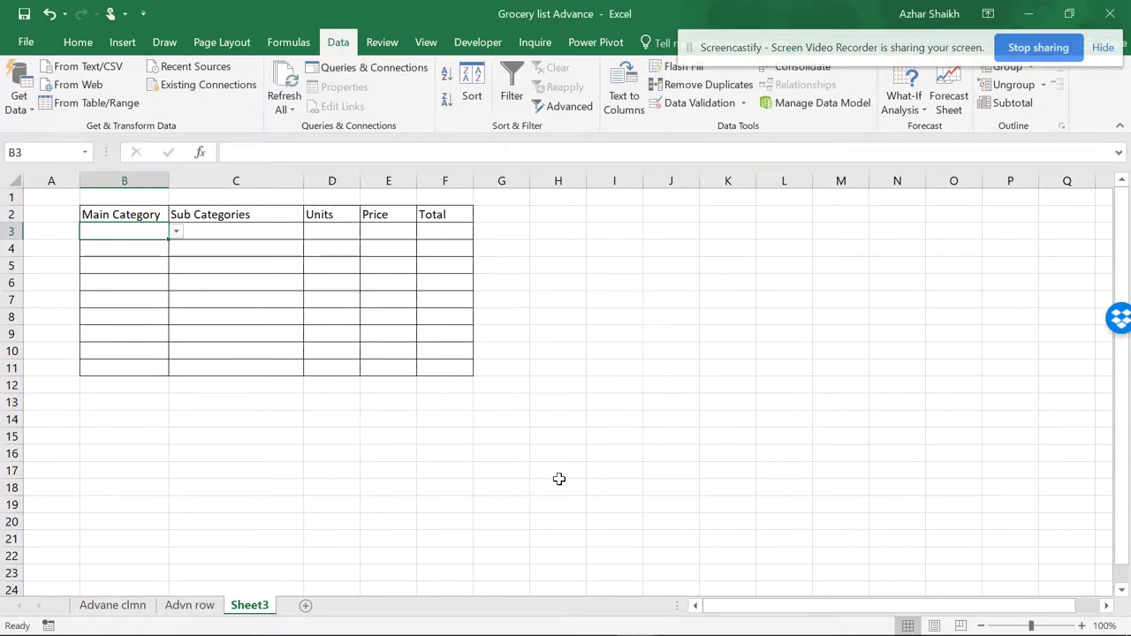
Step: Choose Baby stuff from B3's main category dropdown and move to C3
{"action": "left_click", "coordinate": [177, 232]}
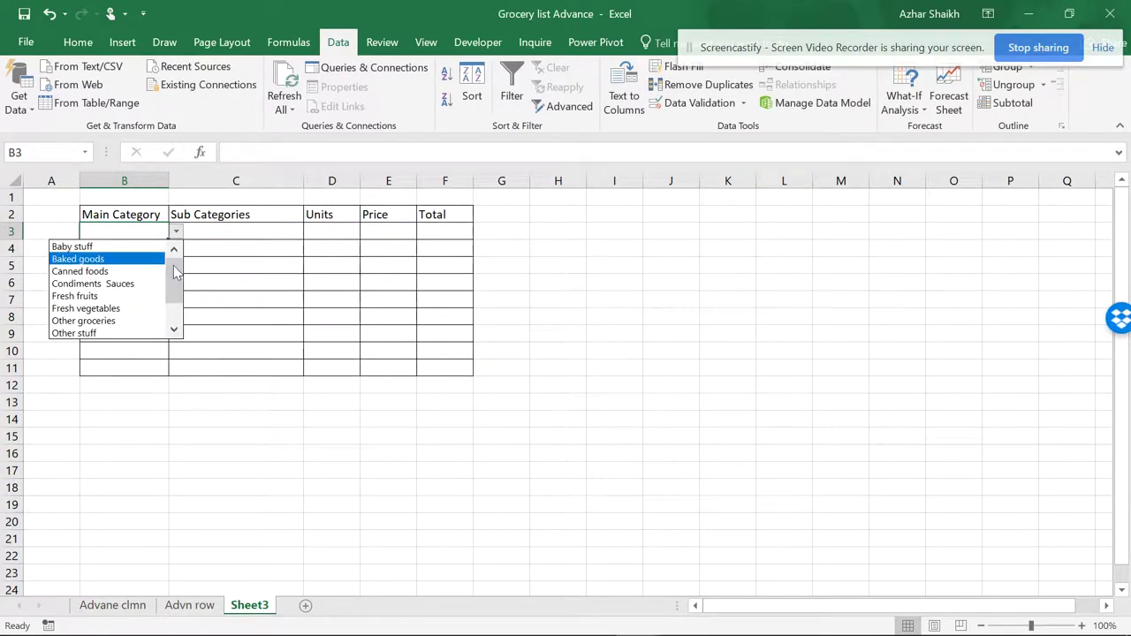
{"action": "scroll", "coordinate": [168, 305], "scroll_direction": "down", "scroll_amount": 1}
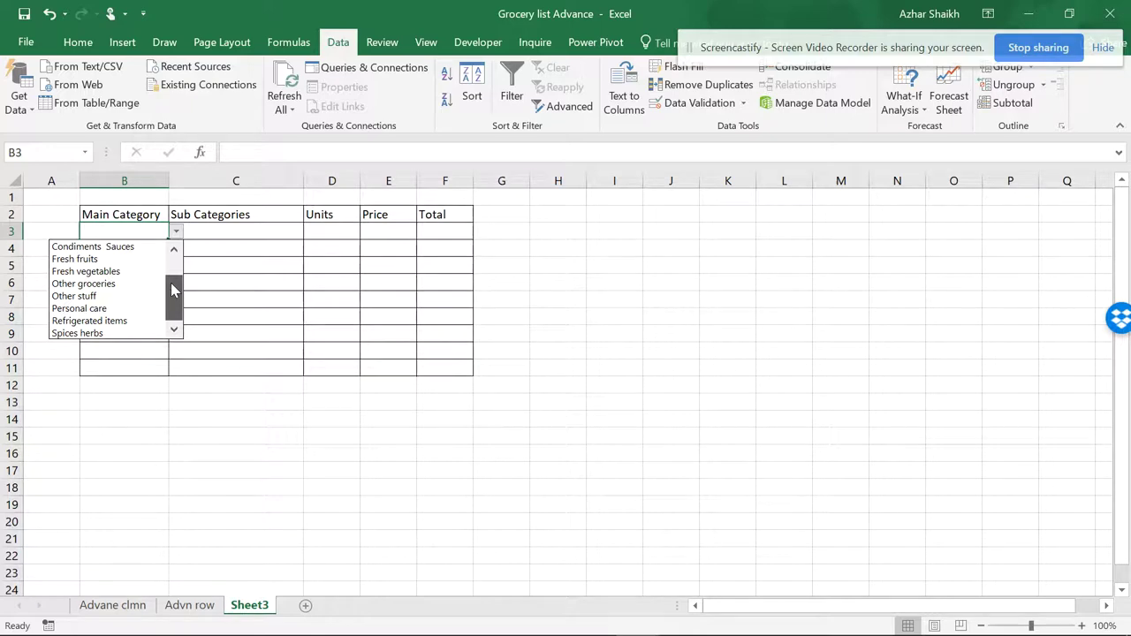
{"action": "left_click_drag", "start_coordinate": [171, 282], "coordinate": [174, 232]}
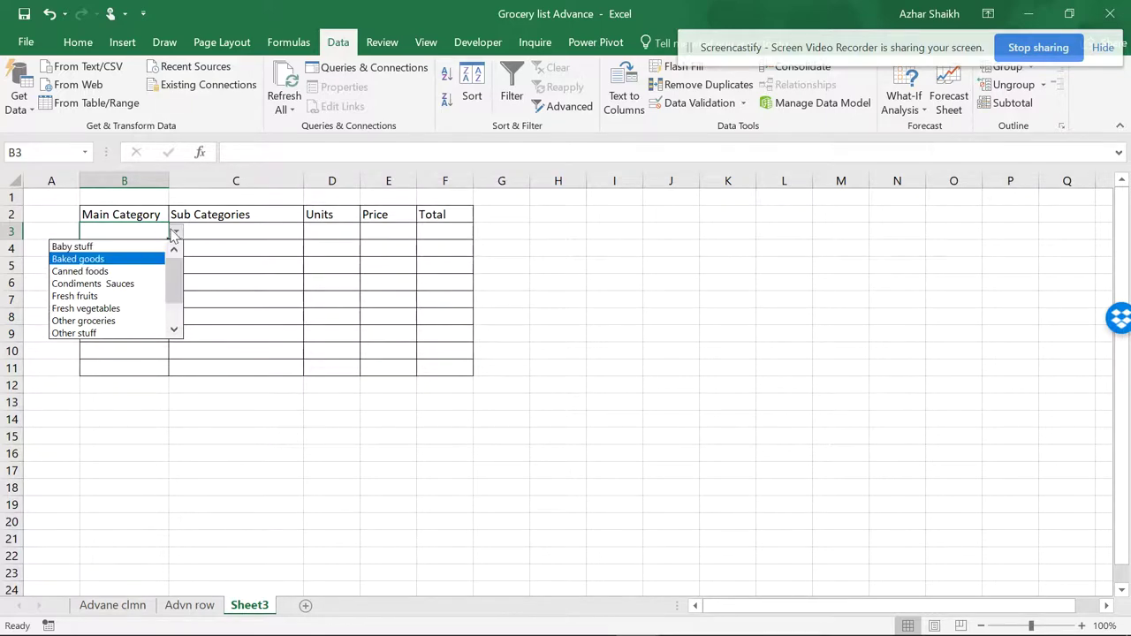
{"action": "left_click", "coordinate": [127, 249]}
{"action": "left_click", "coordinate": [175, 231]}
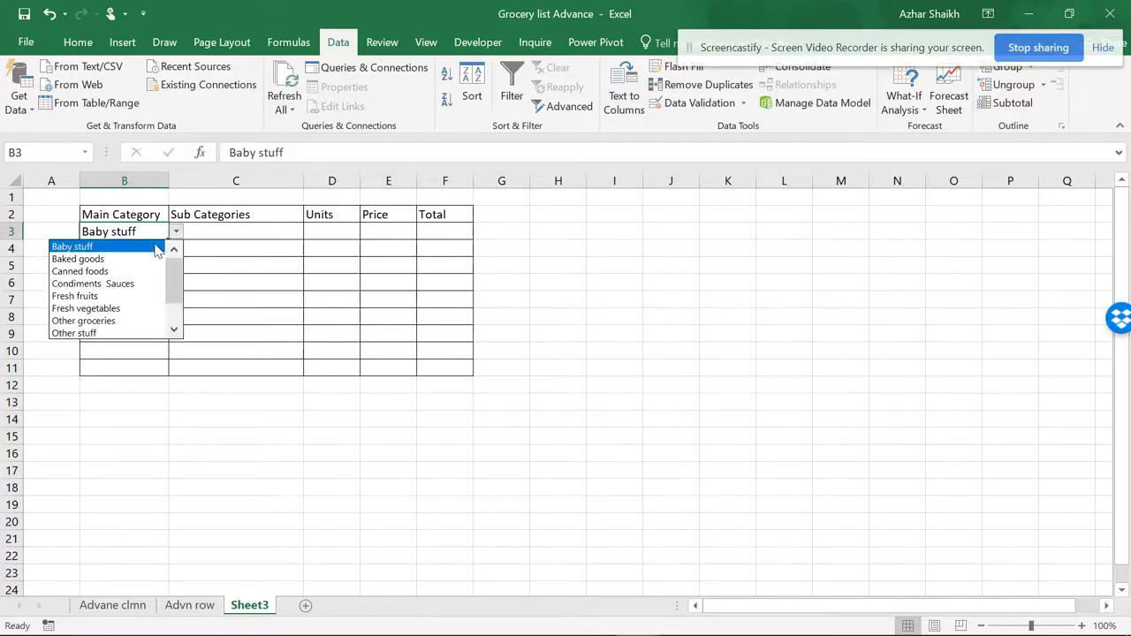
{"action": "left_click", "coordinate": [203, 237]}
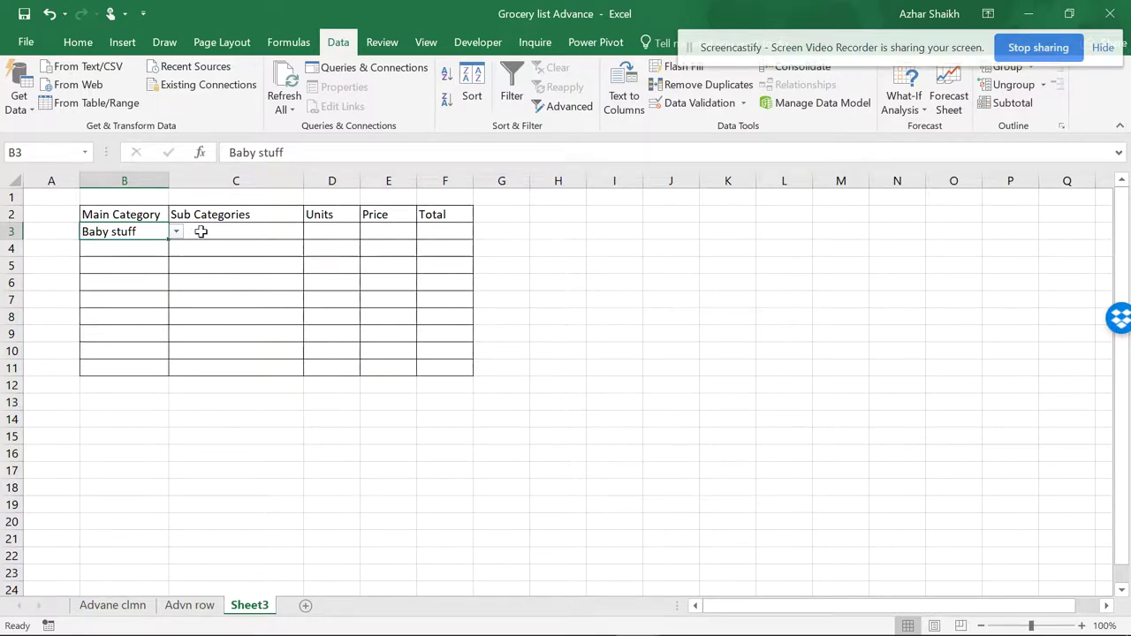
{"action": "left_click", "coordinate": [231, 231]}
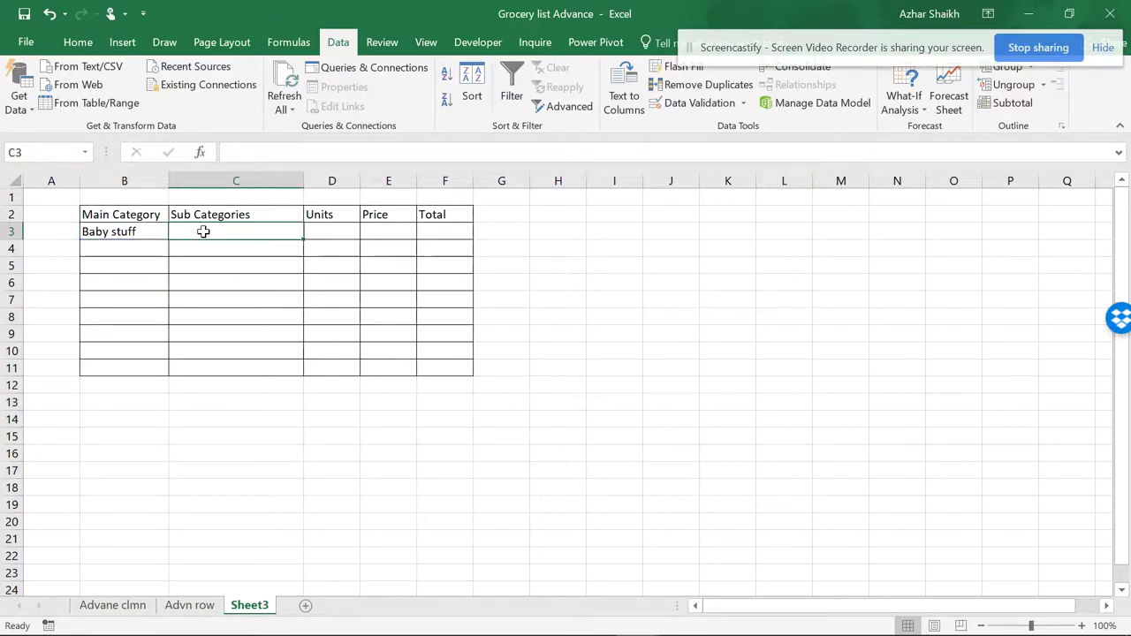
Step: Give C3 list validation with source =indirect($B3), accepting the source error warning
{"action": "left_click", "coordinate": [681, 104]}
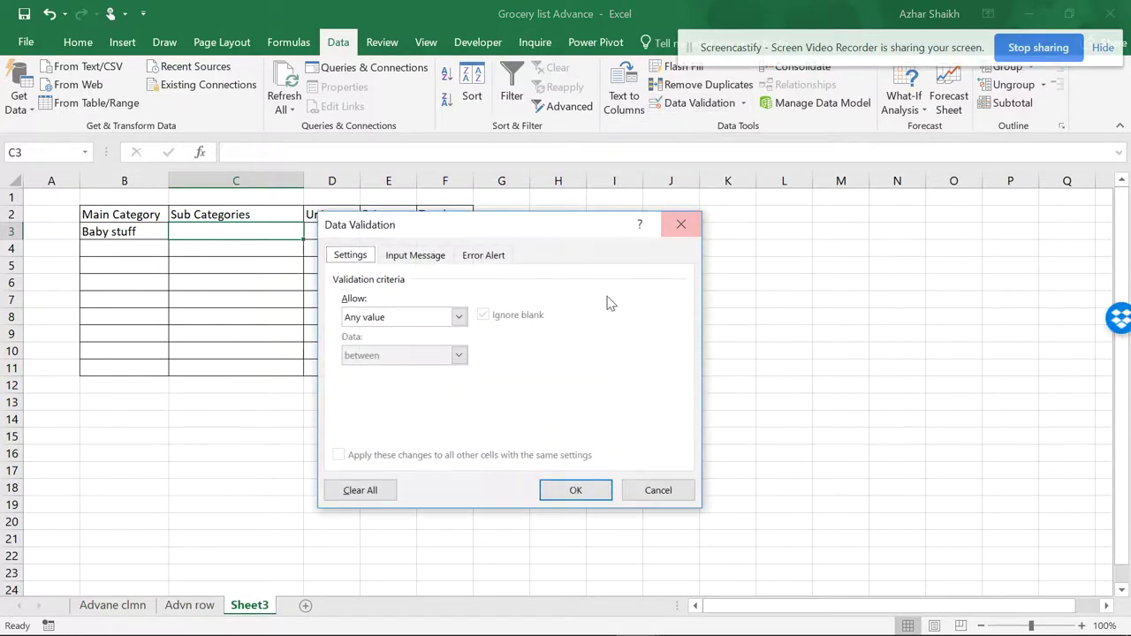
{"action": "left_click", "coordinate": [458, 316]}
{"action": "left_click", "coordinate": [423, 371]}
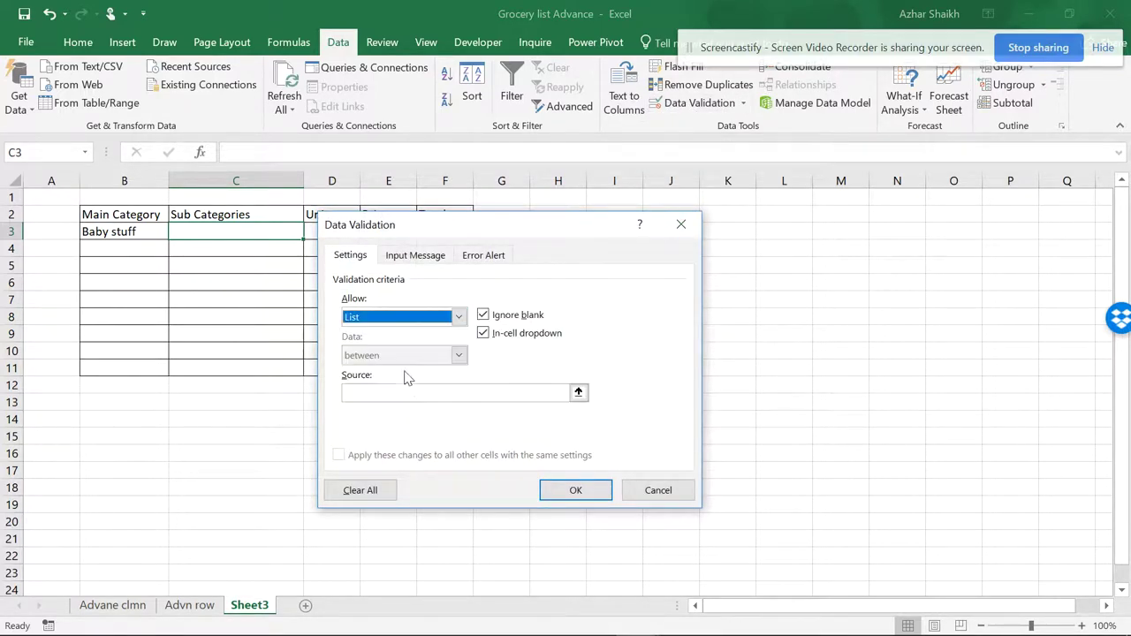
{"action": "left_click", "coordinate": [413, 394]}
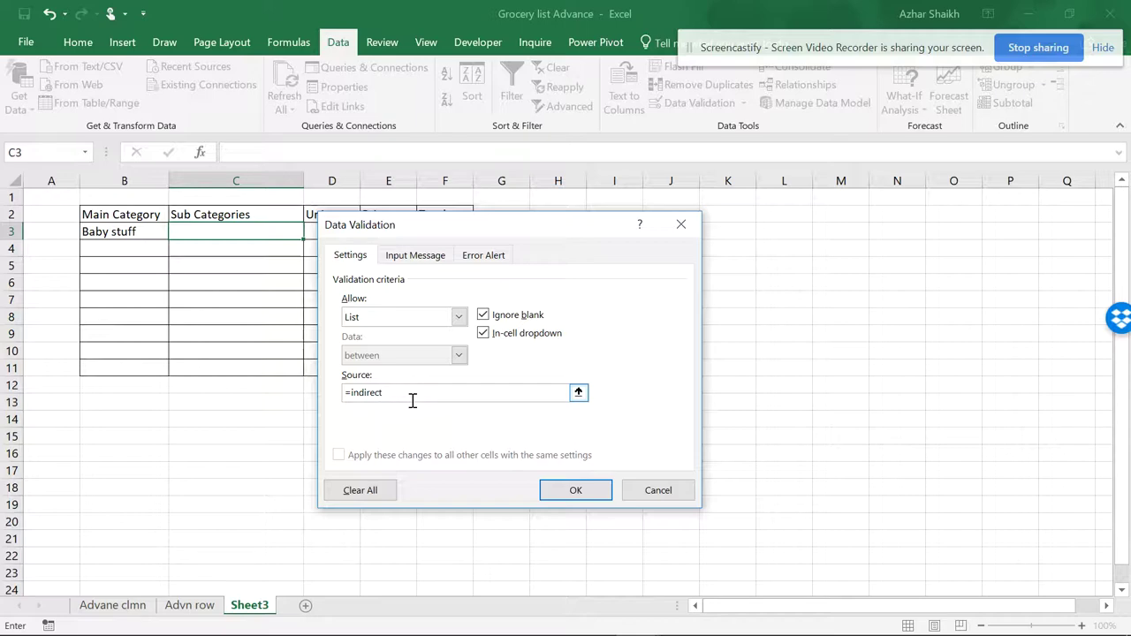
{"action": "type", "text": "("}
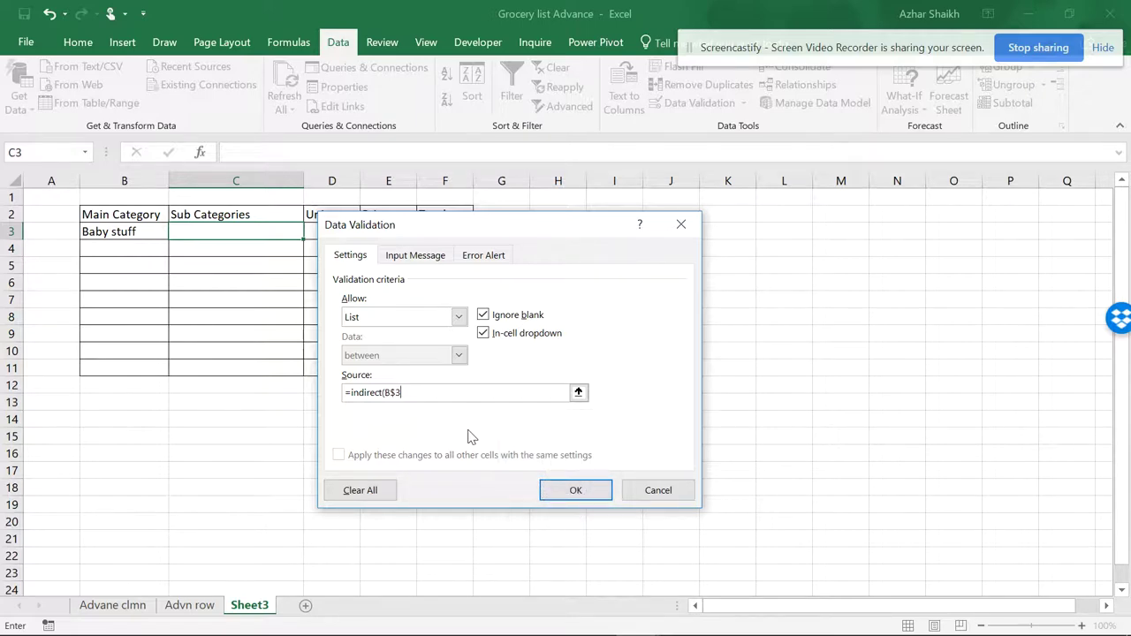
{"action": "type", "text": ")"}
{"action": "left_click", "coordinate": [583, 487]}
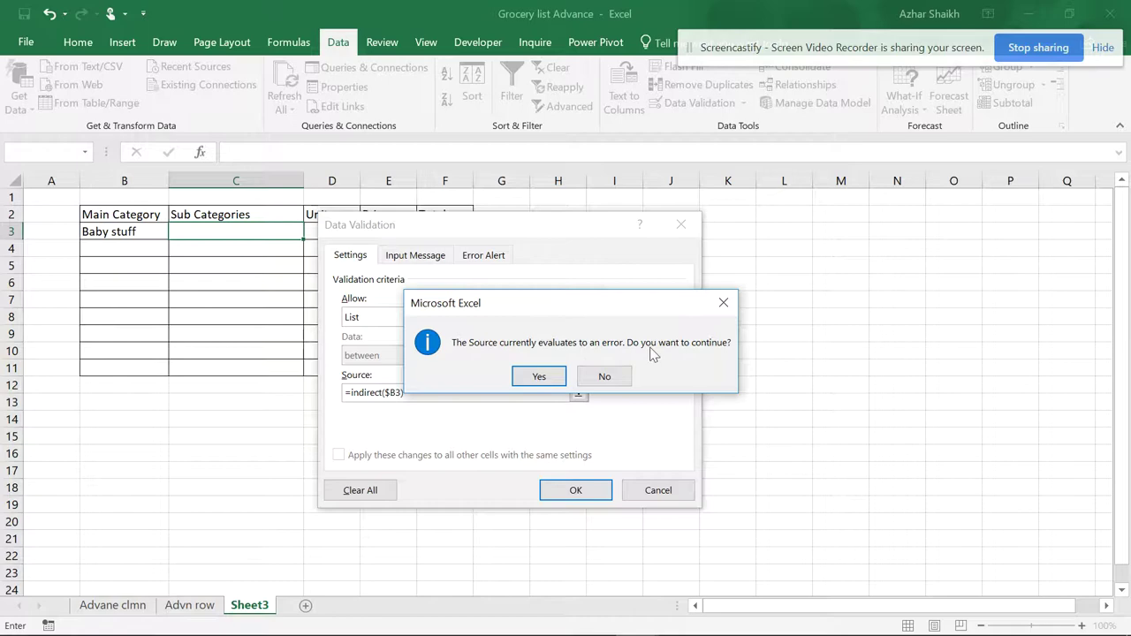
{"action": "left_click", "coordinate": [530, 377]}
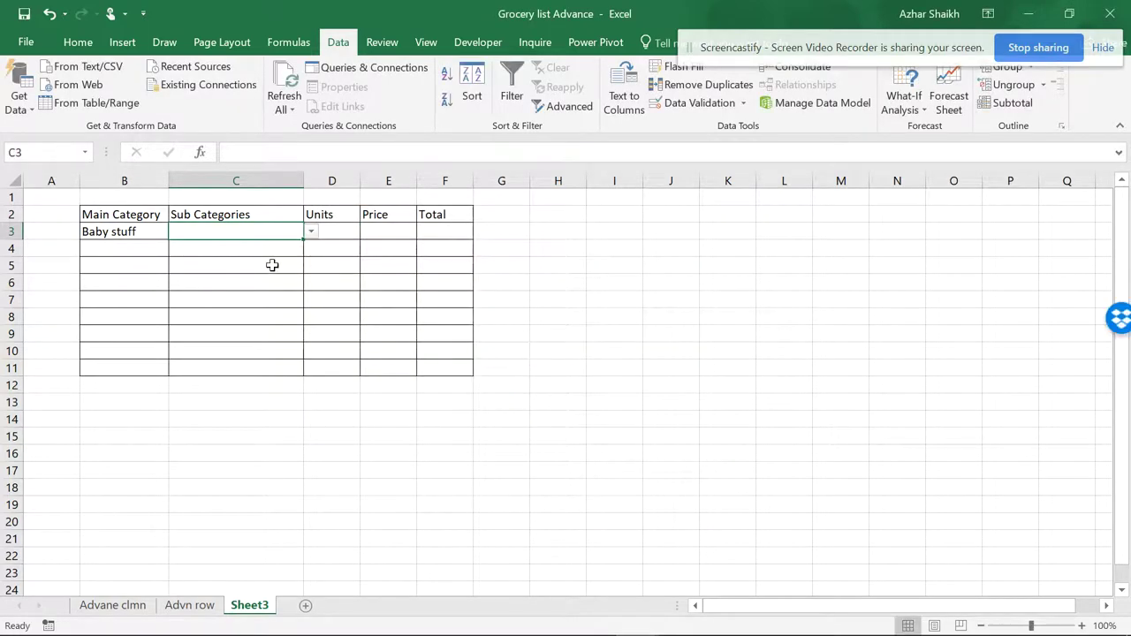
Step: Test the dropdowns by choosing Canned foods in B3 and checking C3's sub categories
{"action": "left_click", "coordinate": [159, 231]}
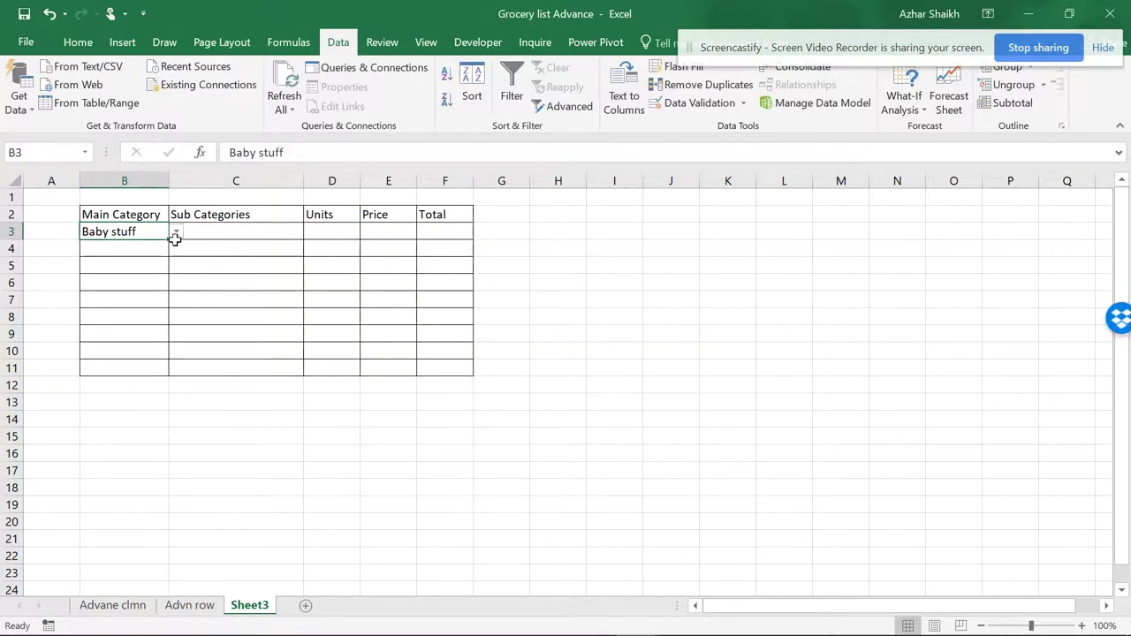
{"action": "left_click", "coordinate": [175, 231]}
{"action": "left_click", "coordinate": [143, 268]}
{"action": "left_click", "coordinate": [263, 235]}
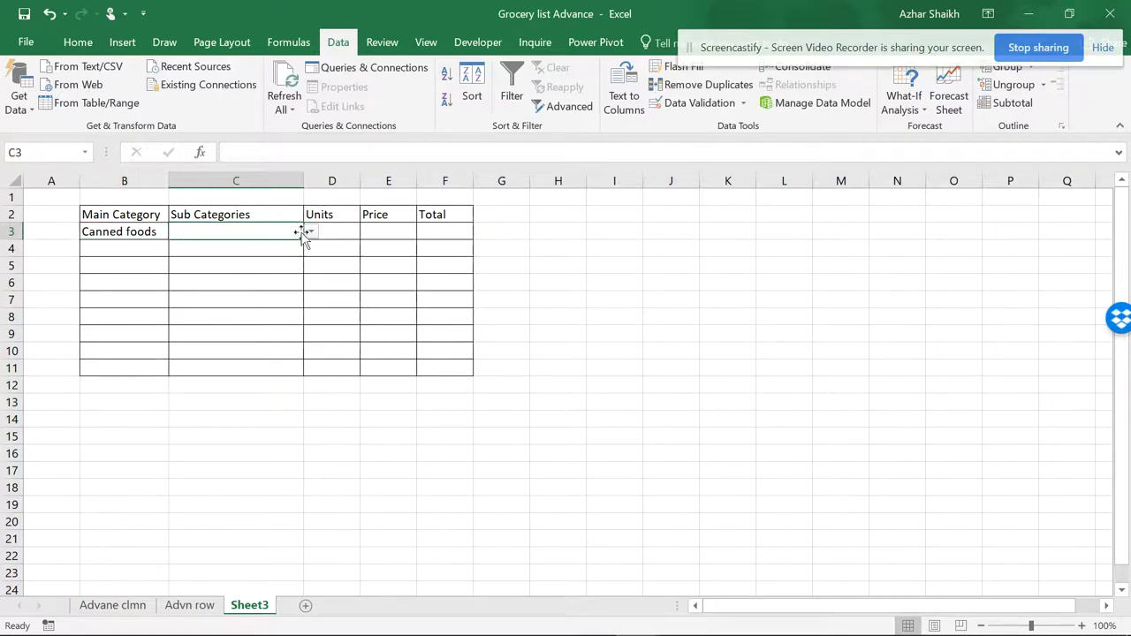
{"action": "left_click", "coordinate": [323, 232]}
{"action": "left_click", "coordinate": [260, 233]}
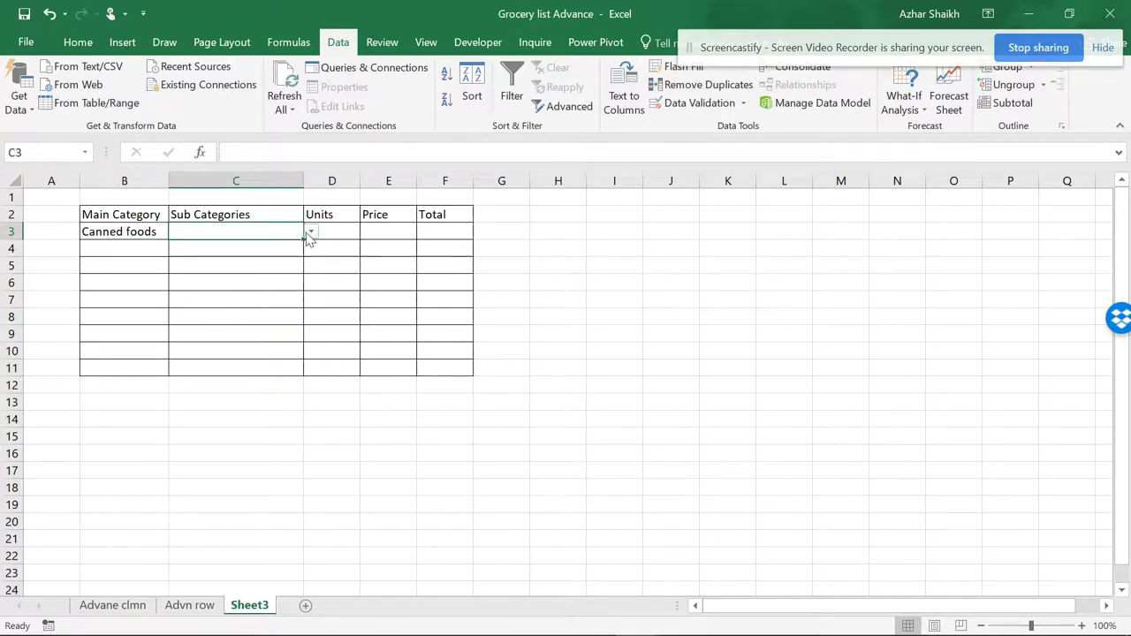
Step: Set B3 back to Baby stuff, check C3, and move to the Advn row sheet
{"action": "left_click", "coordinate": [156, 235]}
{"action": "left_click", "coordinate": [177, 232]}
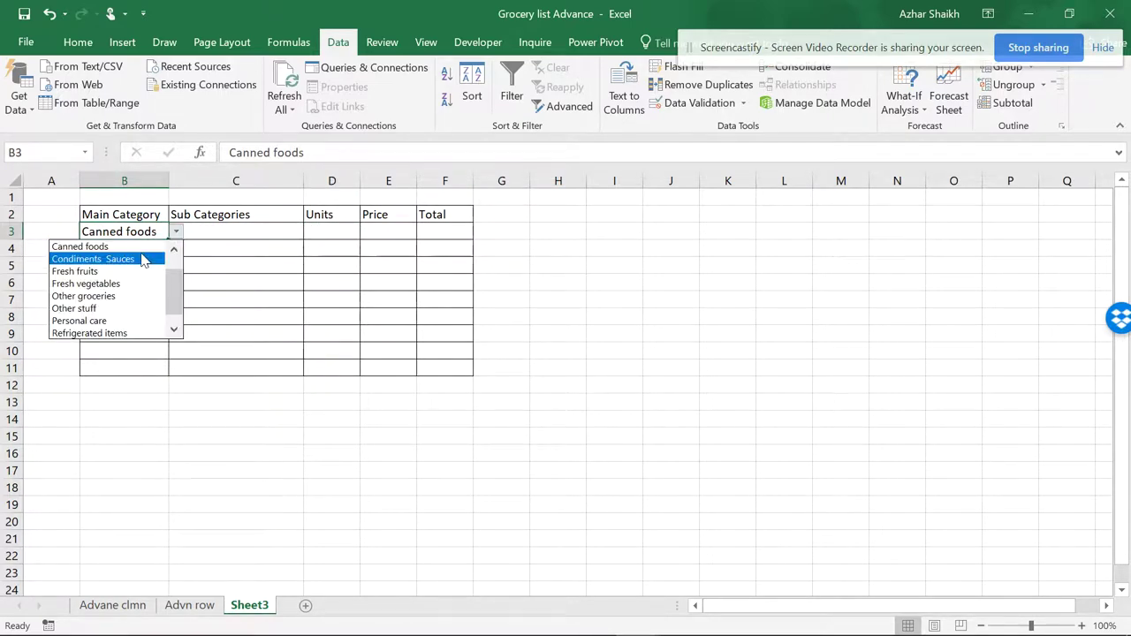
{"action": "scroll", "coordinate": [142, 291], "scroll_direction": "up", "scroll_amount": 1}
{"action": "left_click", "coordinate": [132, 245]}
{"action": "left_click", "coordinate": [233, 233]}
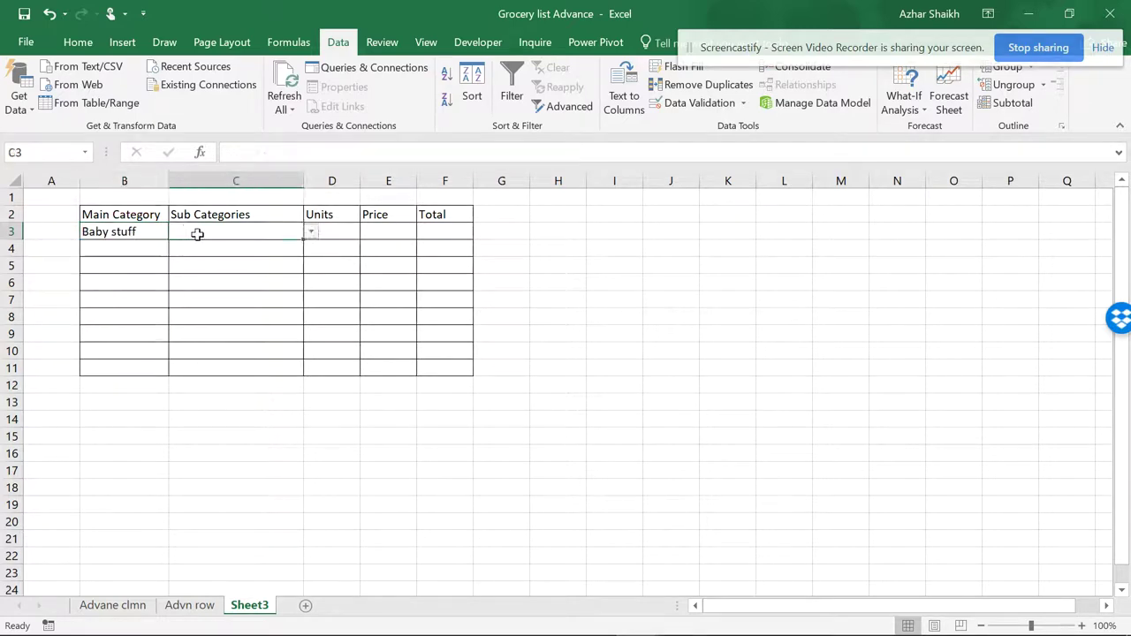
{"action": "left_click", "coordinate": [182, 606]}
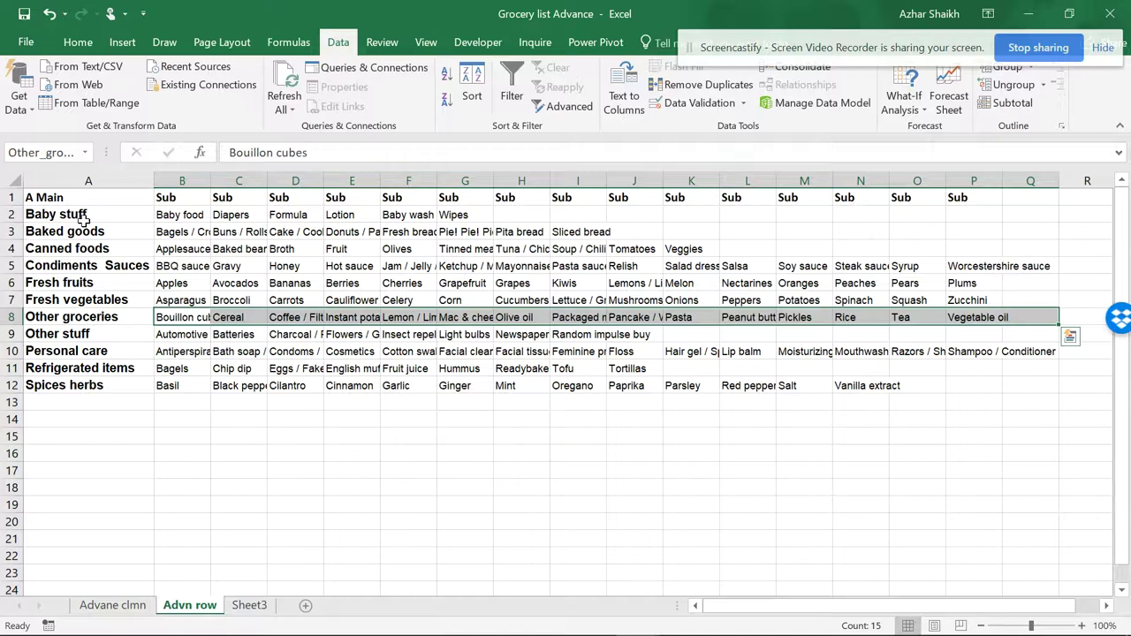
Step: Shorten the first category in A2 on the Advn row sheet from 'Baby stuff' to 'Baby'
{"action": "left_click", "coordinate": [248, 605]}
{"action": "left_click", "coordinate": [189, 607]}
{"action": "double_click", "coordinate": [94, 215]}
{"action": "left_click_drag", "start_coordinate": [90, 215], "coordinate": [56, 215]}
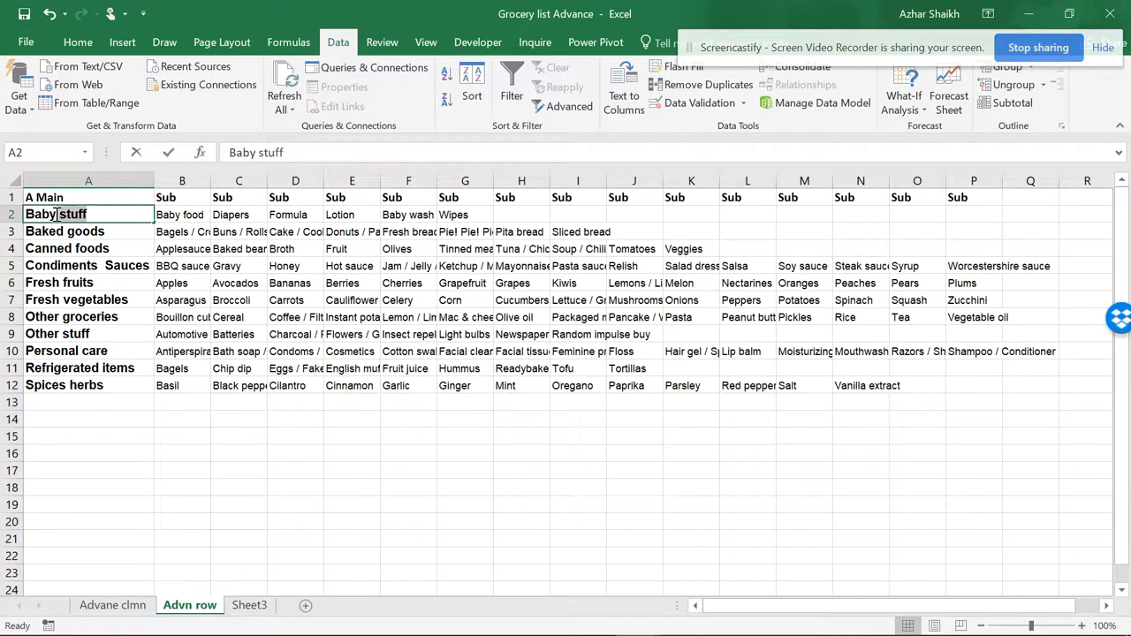
{"action": "key", "text": "BackSpace"}
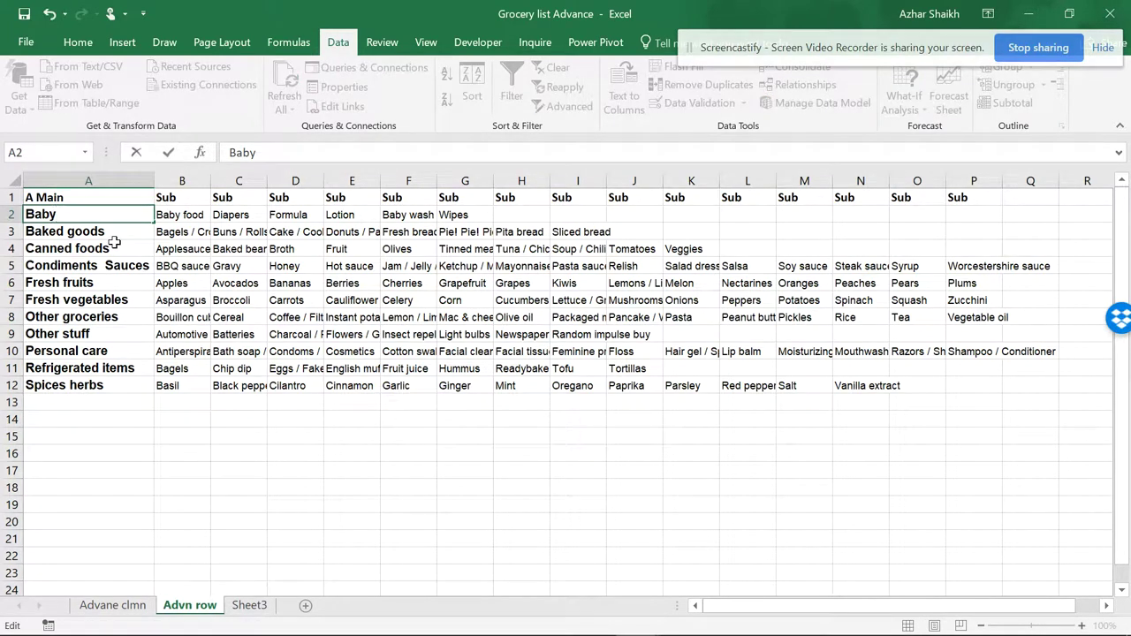
{"action": "left_click", "coordinate": [114, 243]}
Step: On Sheet3, choose Baby as the main category in B3, then select C3
{"action": "left_click", "coordinate": [249, 605]}
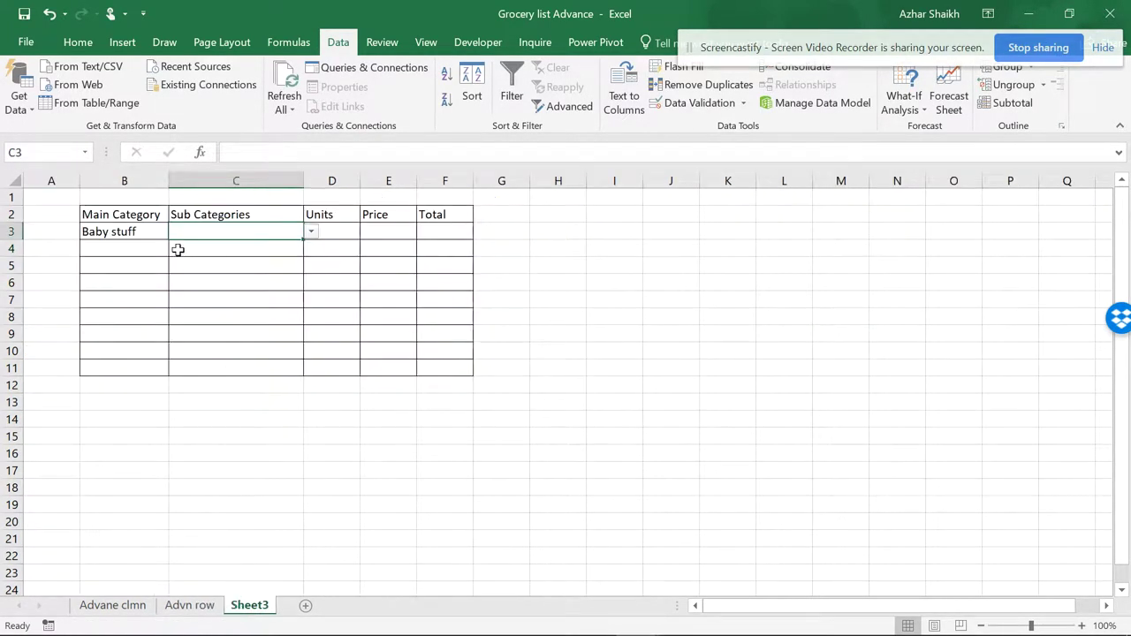
{"action": "left_click", "coordinate": [154, 227]}
{"action": "left_click", "coordinate": [176, 231]}
{"action": "left_click", "coordinate": [152, 248]}
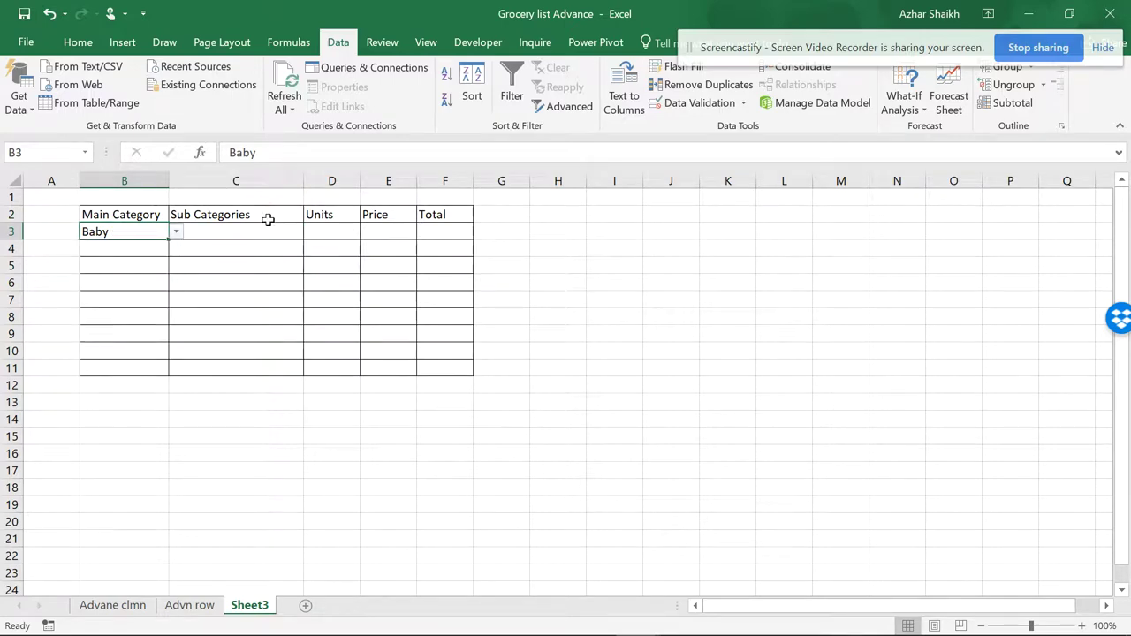
{"action": "left_click", "coordinate": [296, 231]}
{"action": "left_click", "coordinate": [152, 233]}
{"action": "left_click", "coordinate": [176, 233]}
{"action": "left_click", "coordinate": [148, 248]}
{"action": "left_click", "coordinate": [248, 232]}
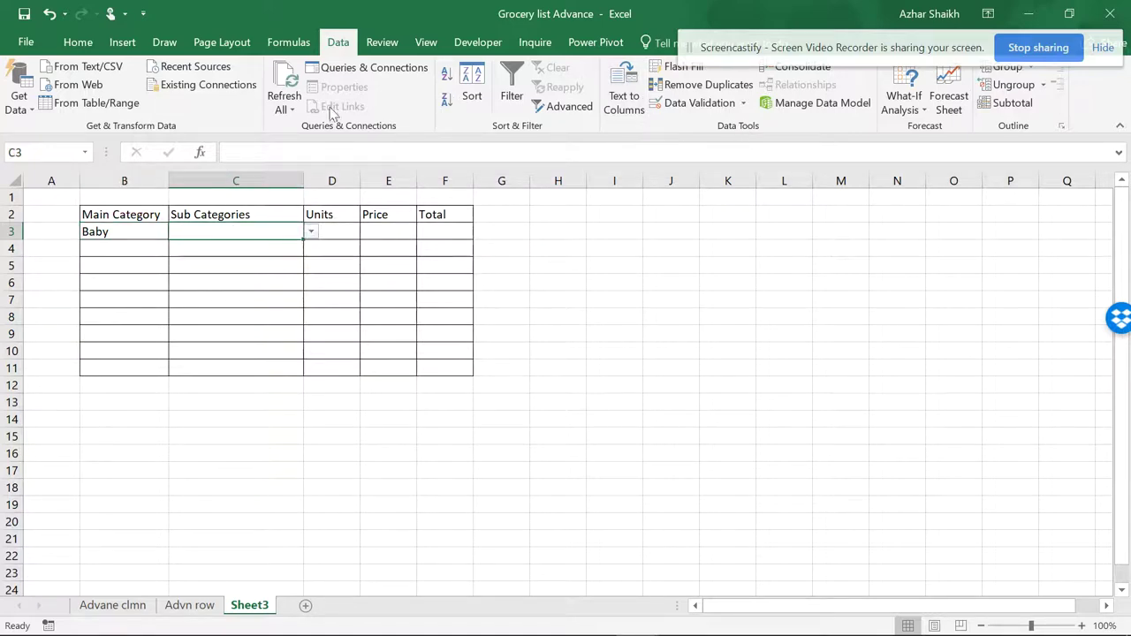
Step: Rename the Baby_stuff named range to Baby in the Name Manager
{"action": "left_click", "coordinate": [288, 43]}
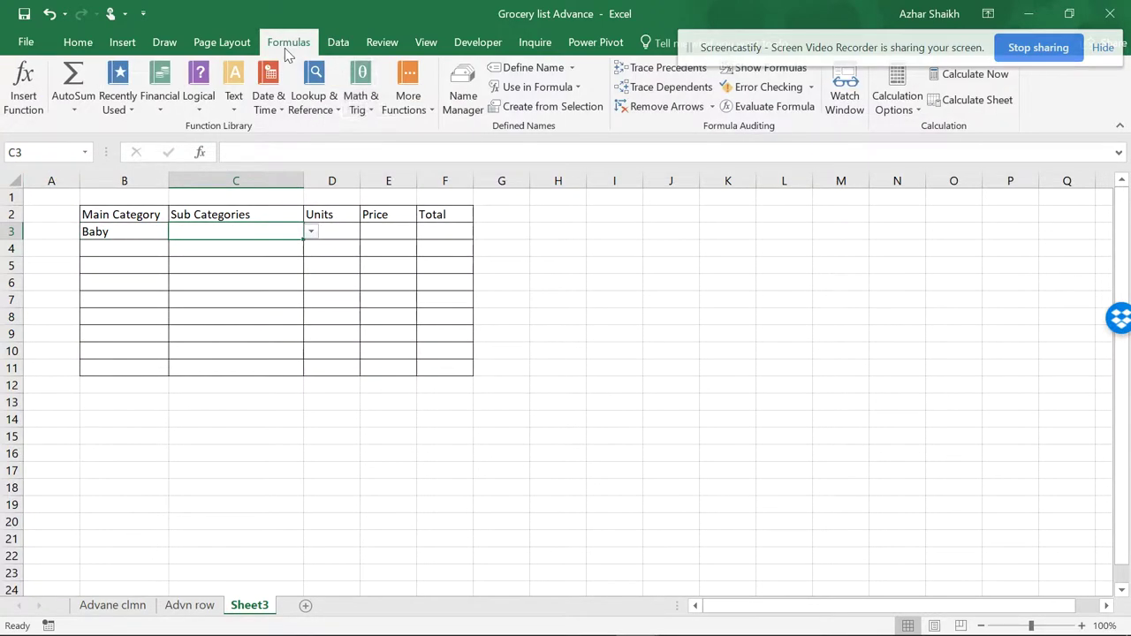
{"action": "left_click", "coordinate": [463, 89]}
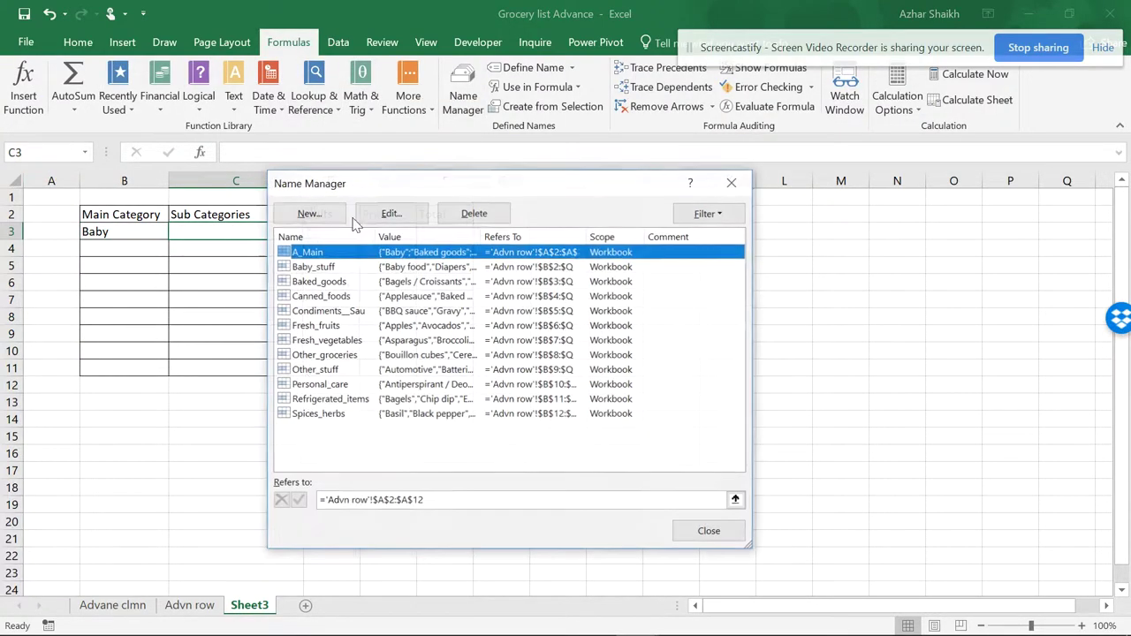
{"action": "left_click", "coordinate": [351, 268]}
{"action": "left_click", "coordinate": [416, 218]}
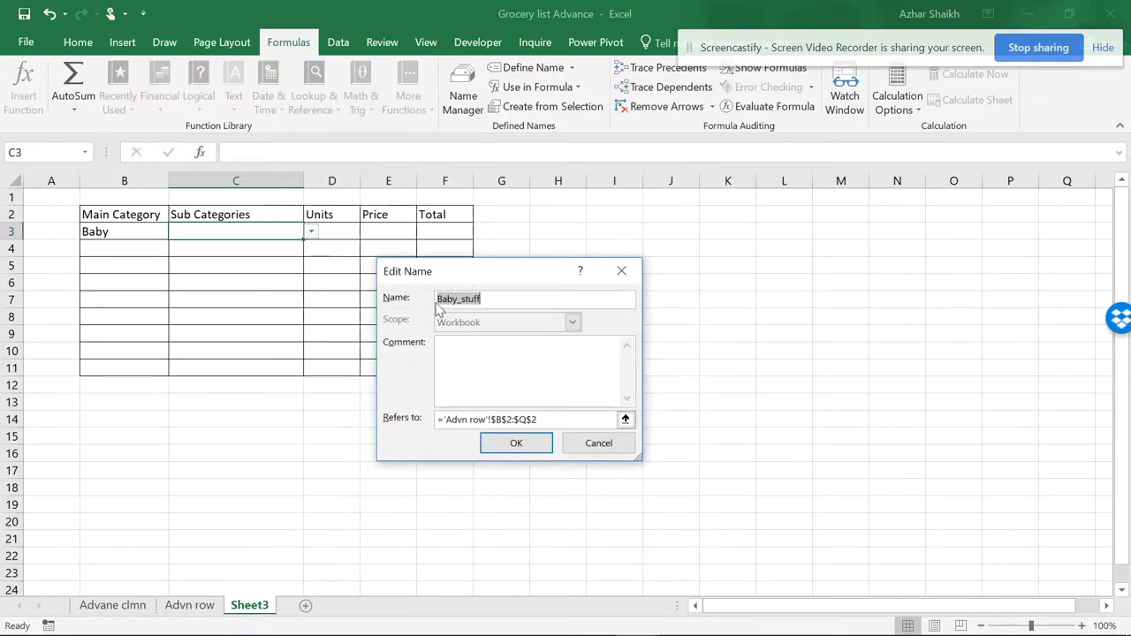
{"action": "left_click_drag", "start_coordinate": [461, 299], "coordinate": [516, 297]}
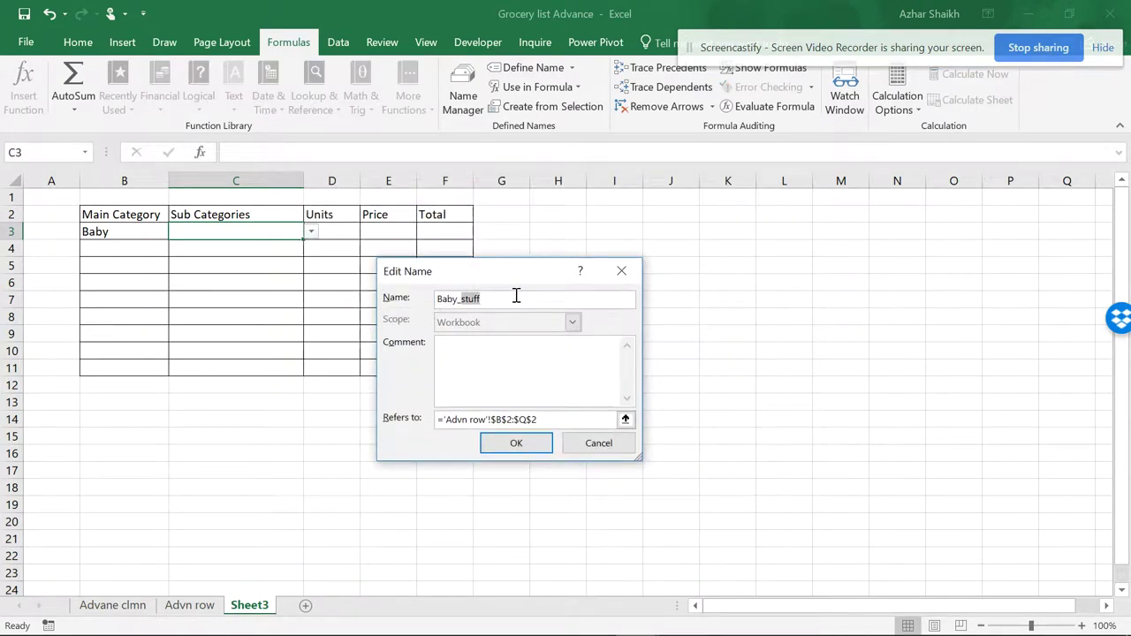
{"action": "key", "text": "BackSpace"}
{"action": "key", "text": "BackSpace"}
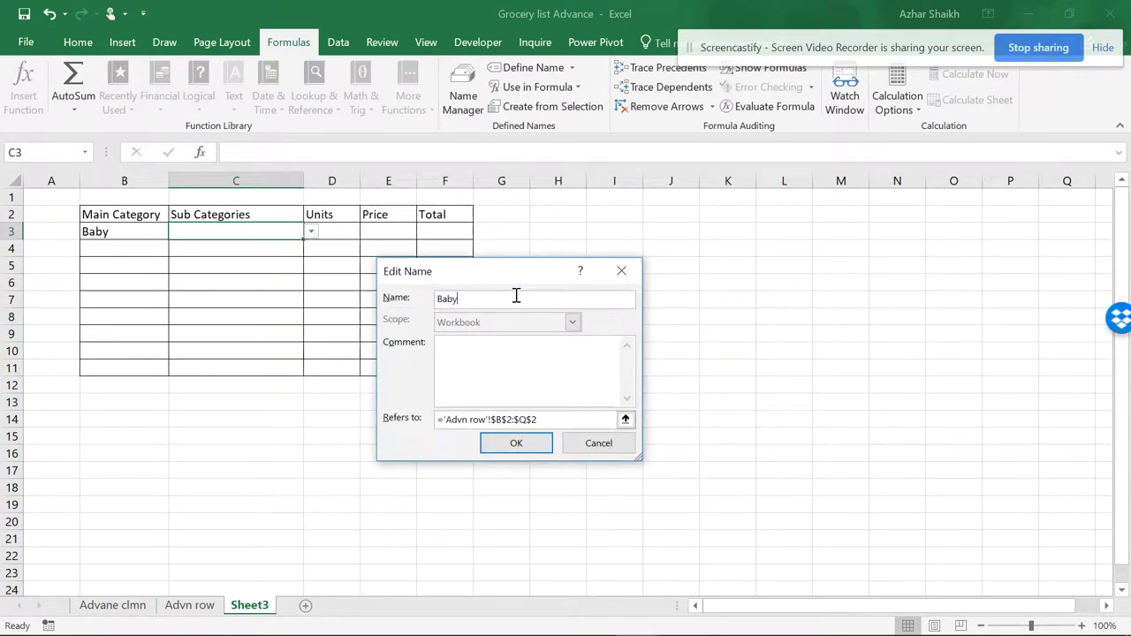
{"action": "left_click", "coordinate": [516, 444]}
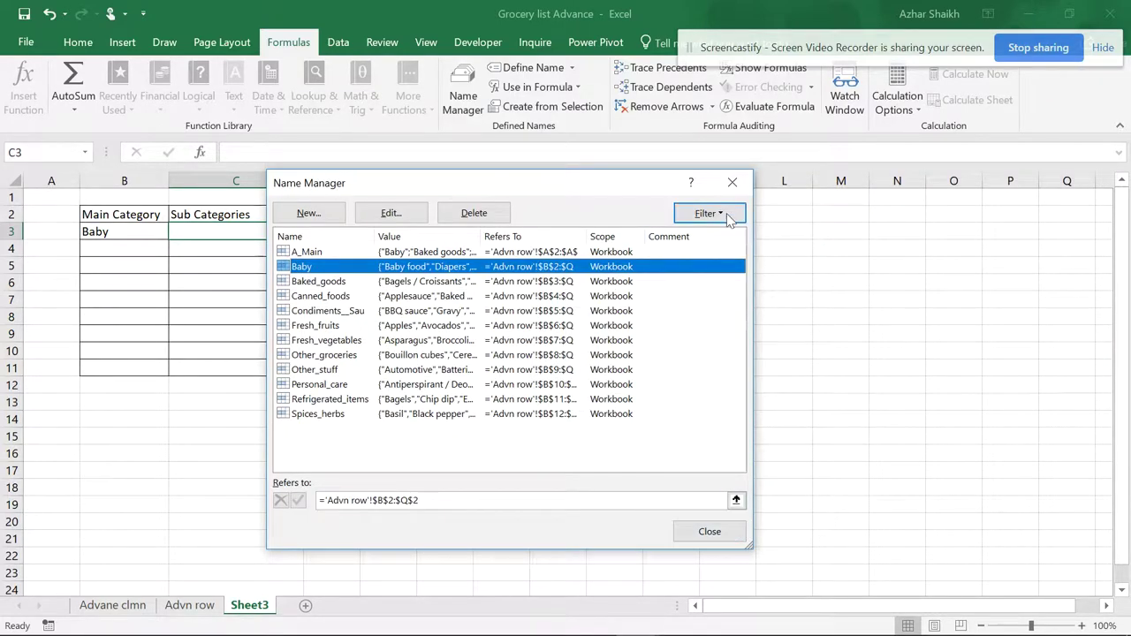
{"action": "left_click", "coordinate": [710, 531]}
Step: Keep Baby in B3 and open C3's sub category list to test it
{"action": "left_click", "coordinate": [151, 230]}
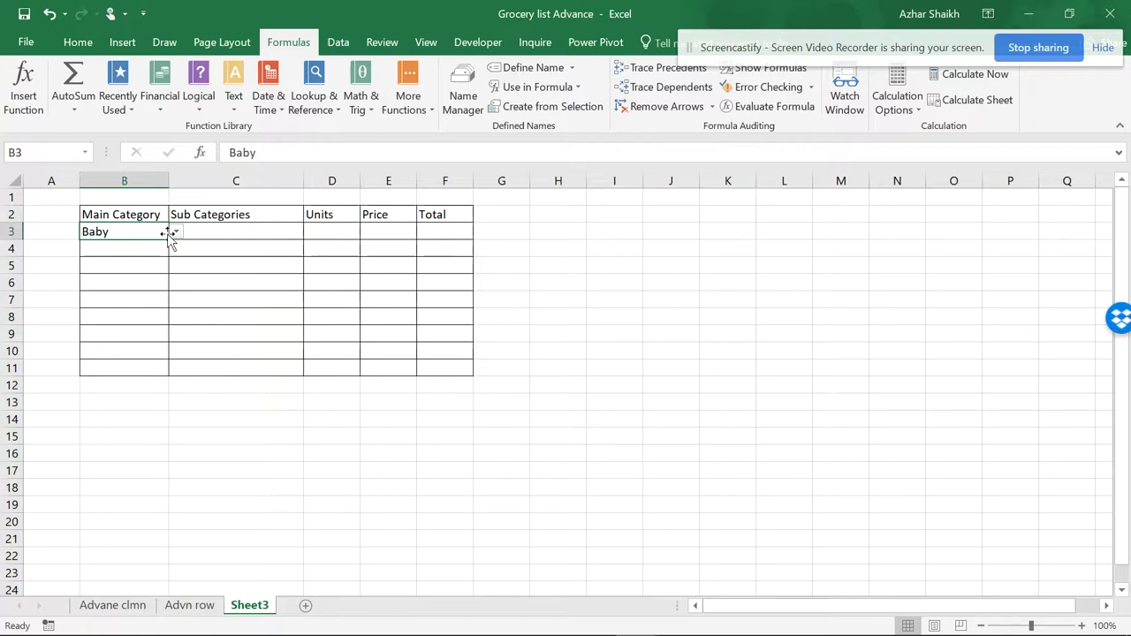
{"action": "left_click", "coordinate": [176, 231]}
{"action": "left_click", "coordinate": [115, 244]}
{"action": "left_click", "coordinate": [252, 231]}
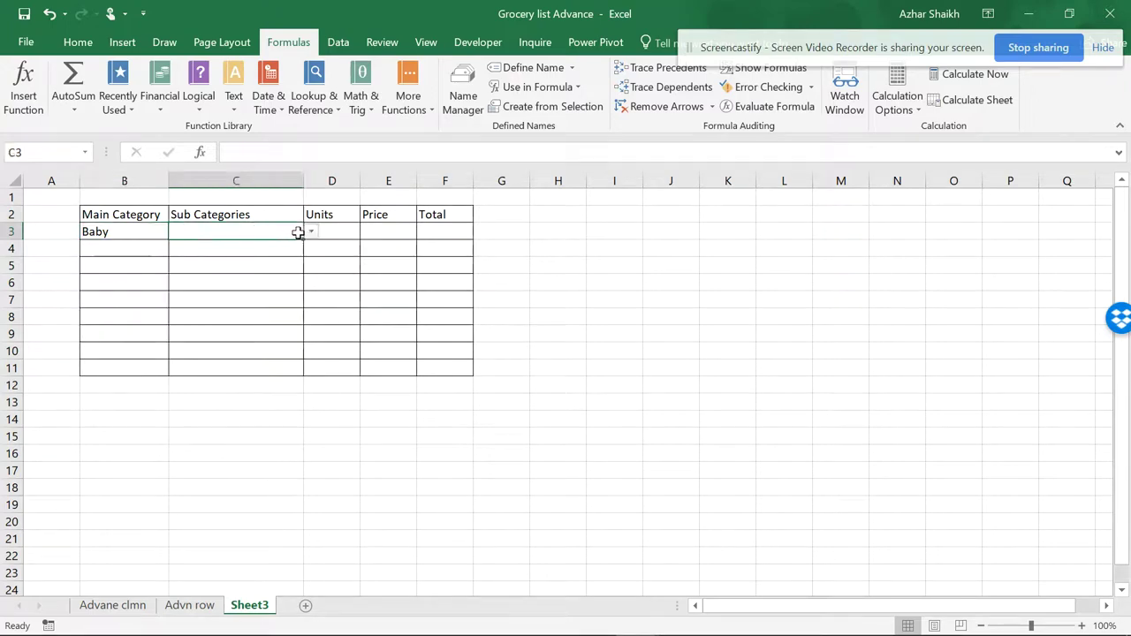
{"action": "left_click", "coordinate": [310, 231]}
Step: Review C3's Baby sub-items (Baby food, Diapers, Formula, Lotion, Baby wash, Wipes), then return to Advn row
{"action": "left_click_drag", "start_coordinate": [315, 303], "coordinate": [306, 262]}
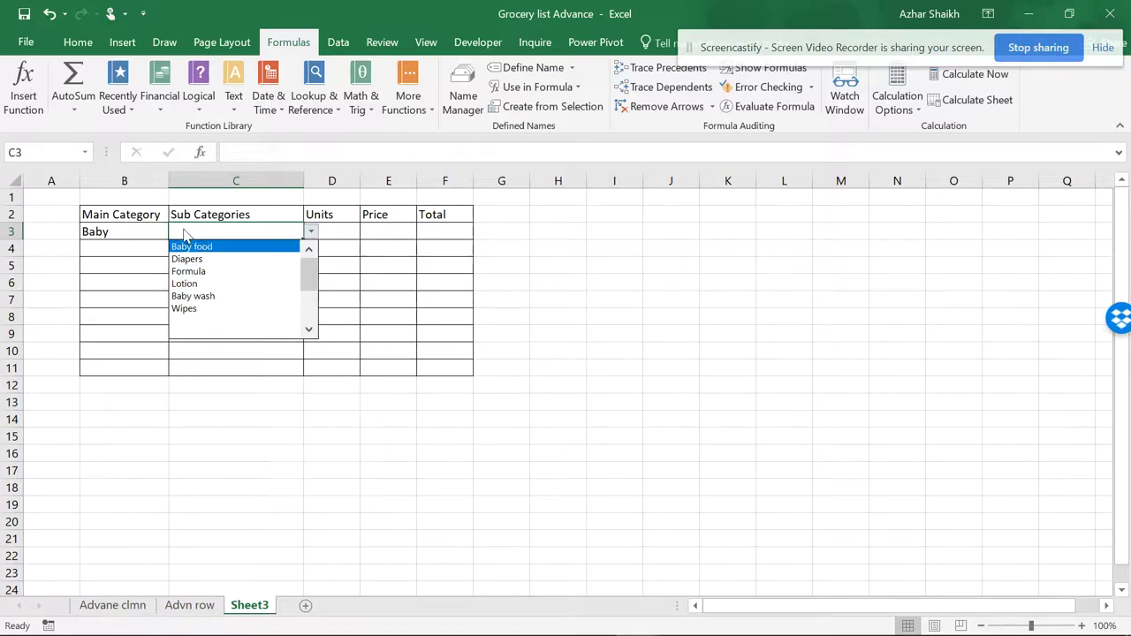
{"action": "left_click", "coordinate": [137, 230]}
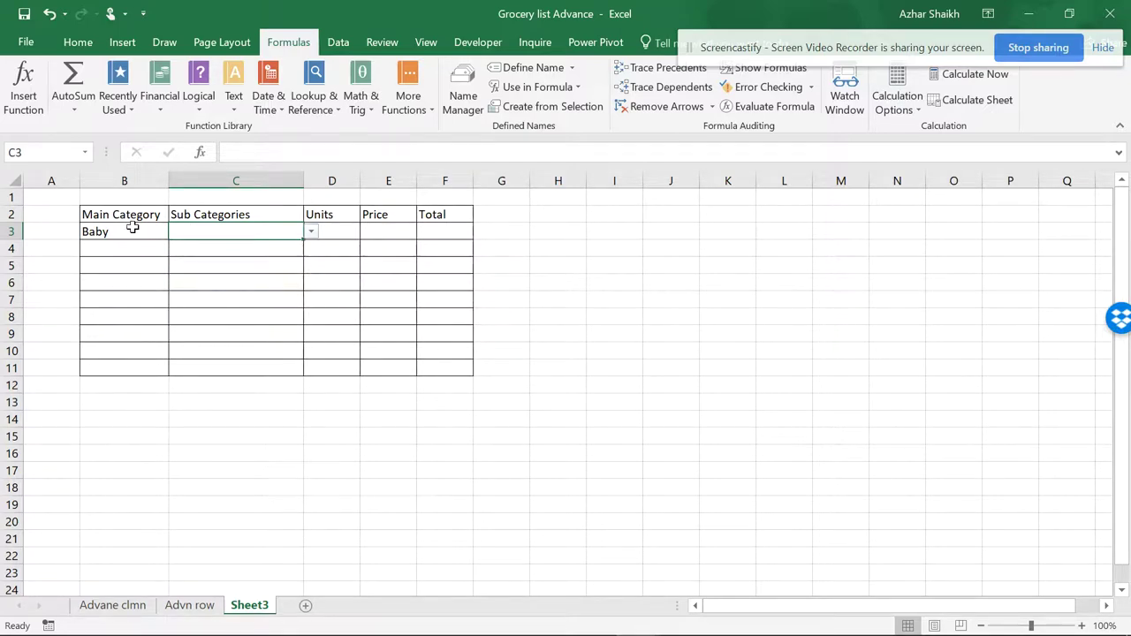
{"action": "left_click", "coordinate": [188, 605]}
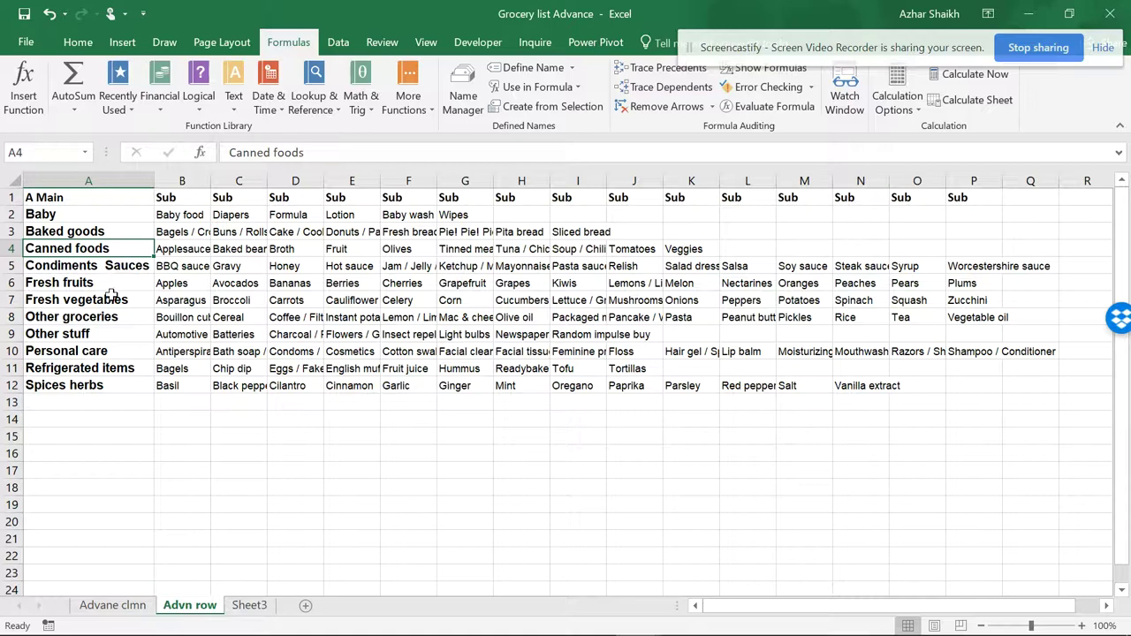
Step: Set Sheet3's main category B3 back to 'Baby stuff', leaving sub category C3 empty
{"action": "left_click", "coordinate": [250, 606]}
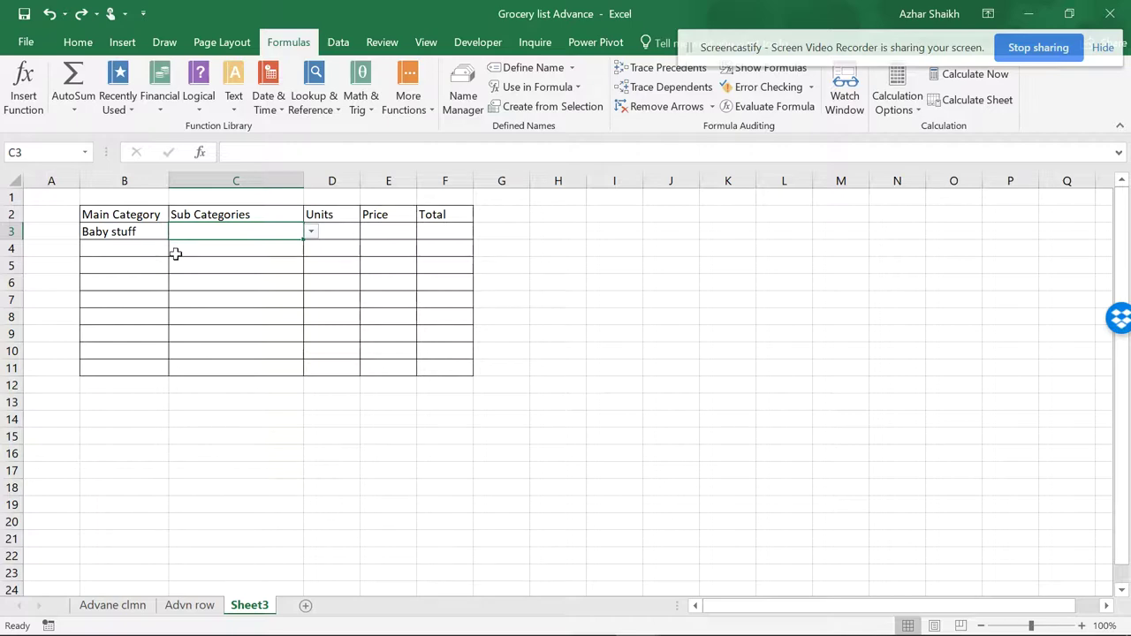
{"action": "key", "text": "ctrl+Page_Up"}
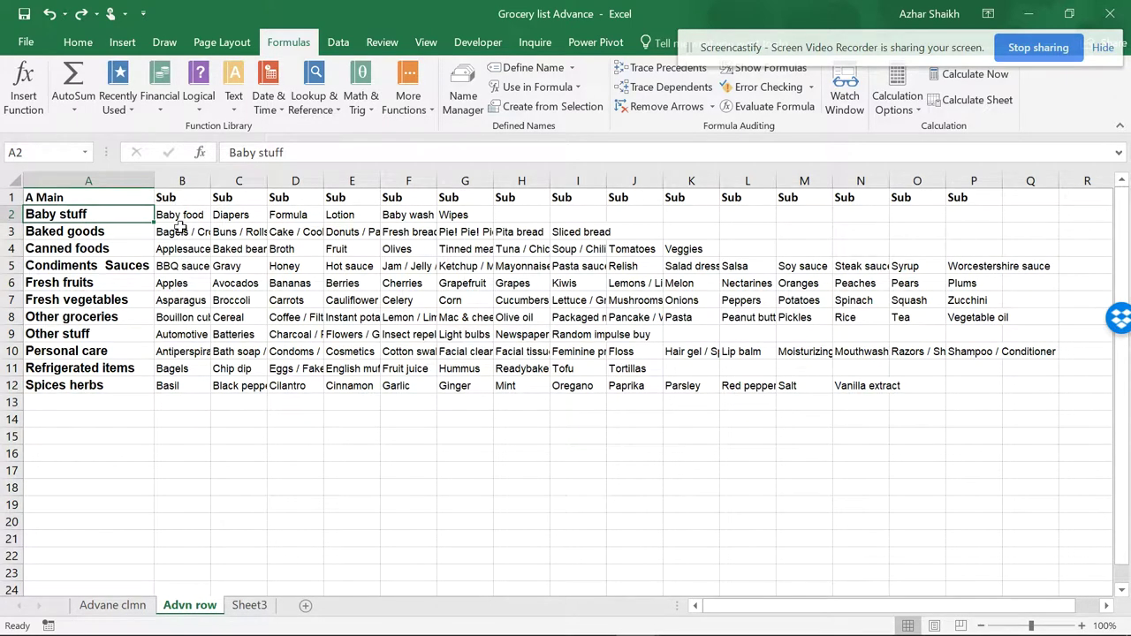
{"action": "key", "text": "ctrl+Page_Down"}
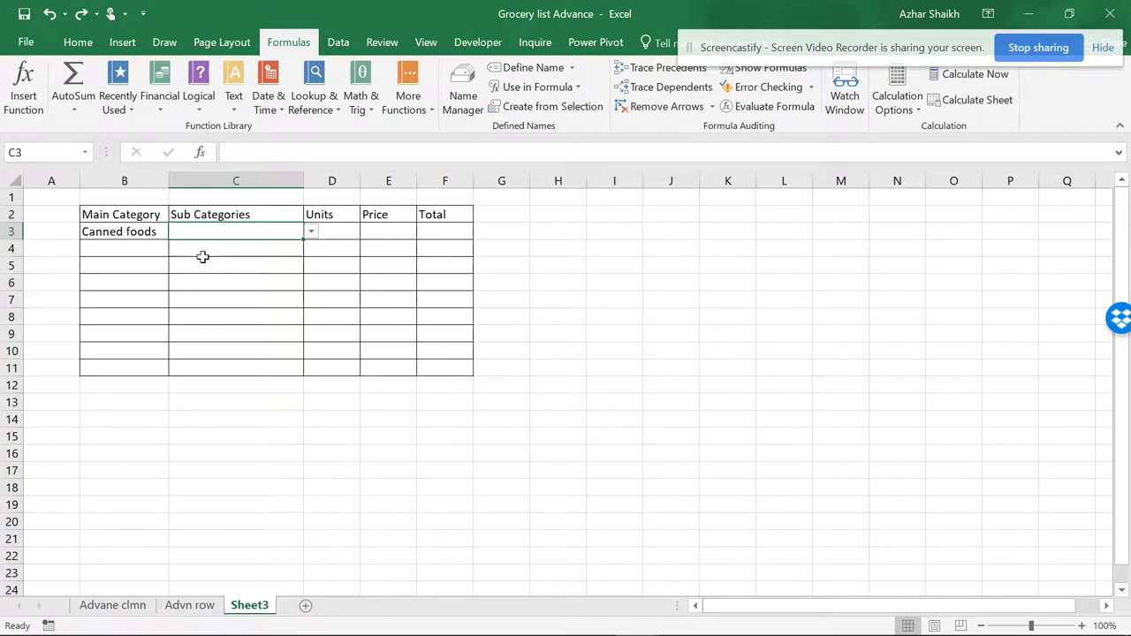
{"action": "left_click", "coordinate": [135, 234]}
{"action": "left_click", "coordinate": [176, 230]}
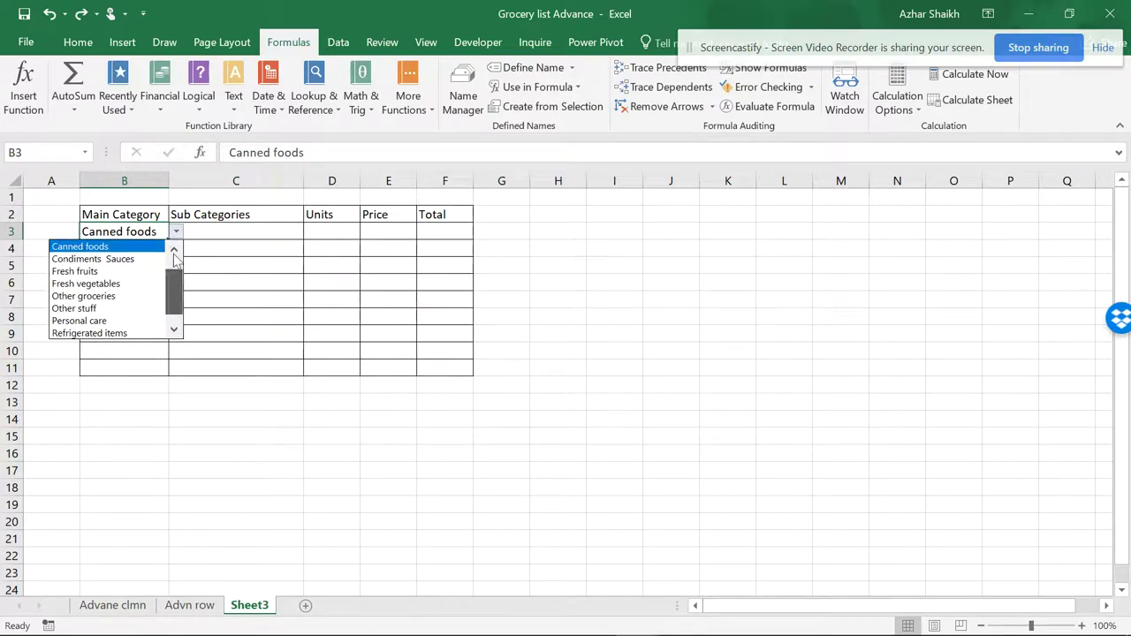
{"action": "scroll", "coordinate": [137, 265], "scroll_direction": "up", "scroll_amount": 1}
{"action": "left_click", "coordinate": [135, 248]}
{"action": "left_click", "coordinate": [212, 238]}
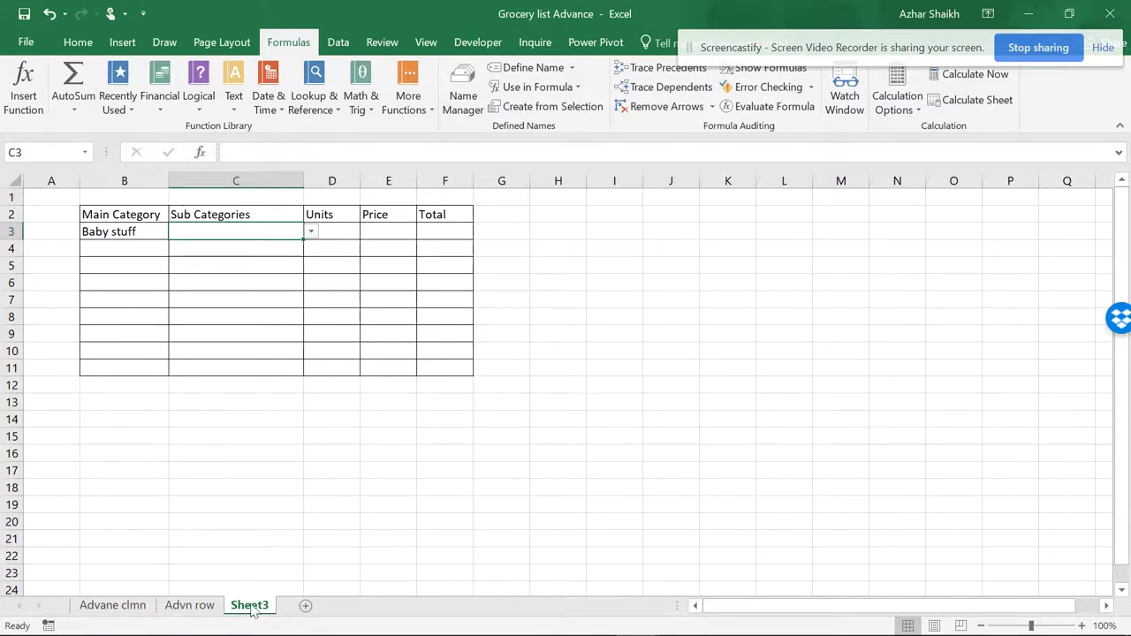
Step: Review the STEP1 and underscore notes in Grocery list Simple, then return to Grocery list Advance
{"action": "left_click", "coordinate": [189, 606]}
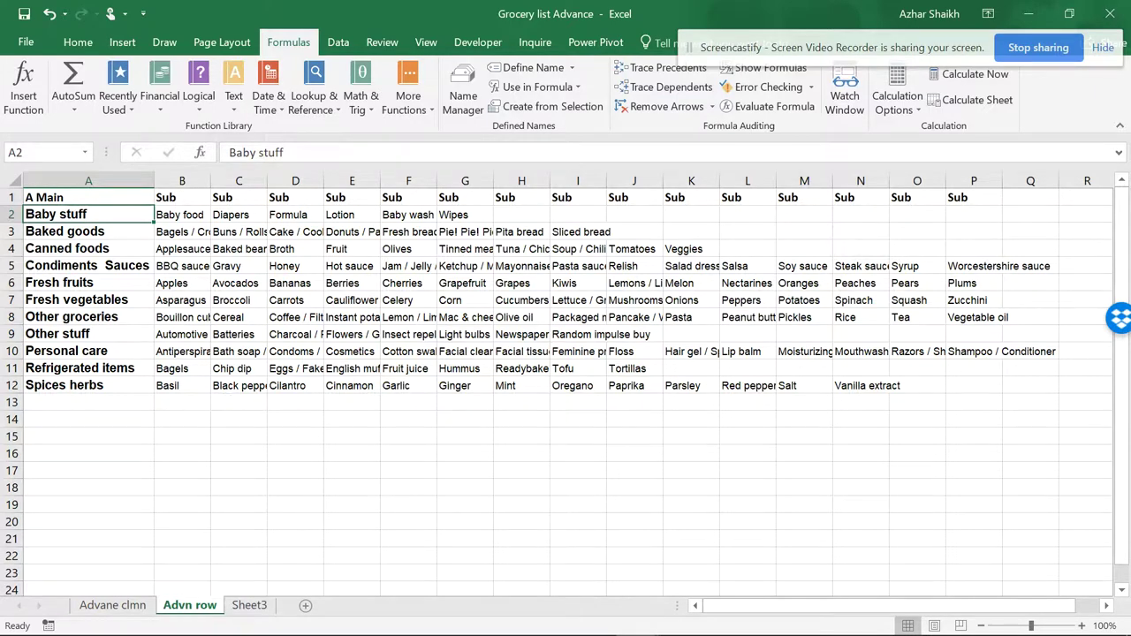
{"action": "mouse_move", "coordinate": [638, 618]}
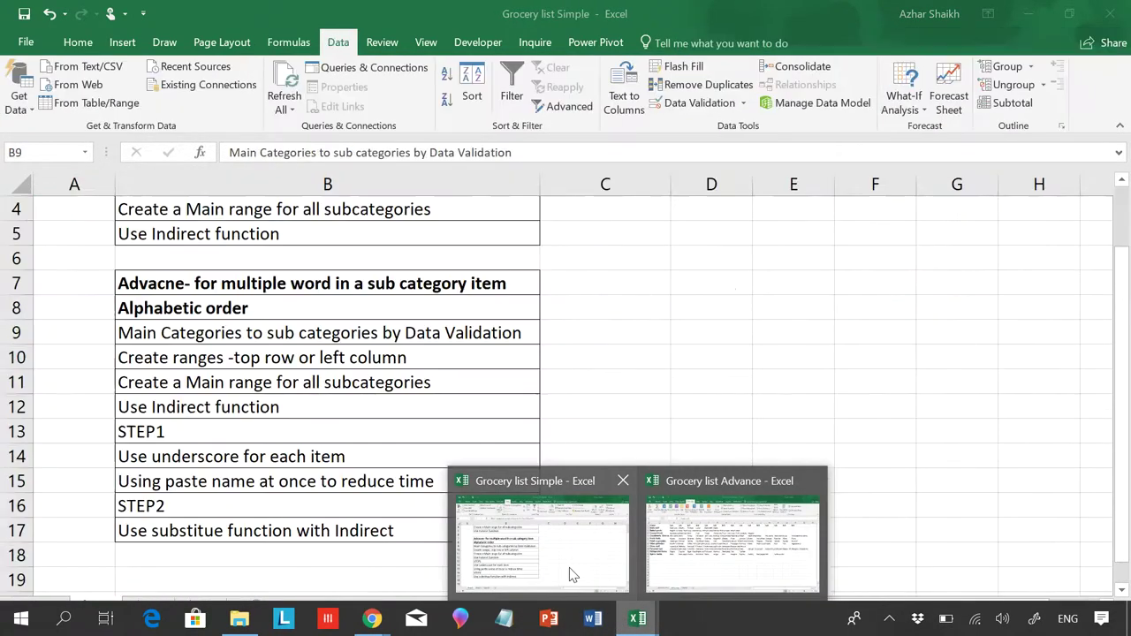
{"action": "left_click", "coordinate": [570, 574]}
{"action": "left_click", "coordinate": [159, 428]}
{"action": "left_click", "coordinate": [257, 460]}
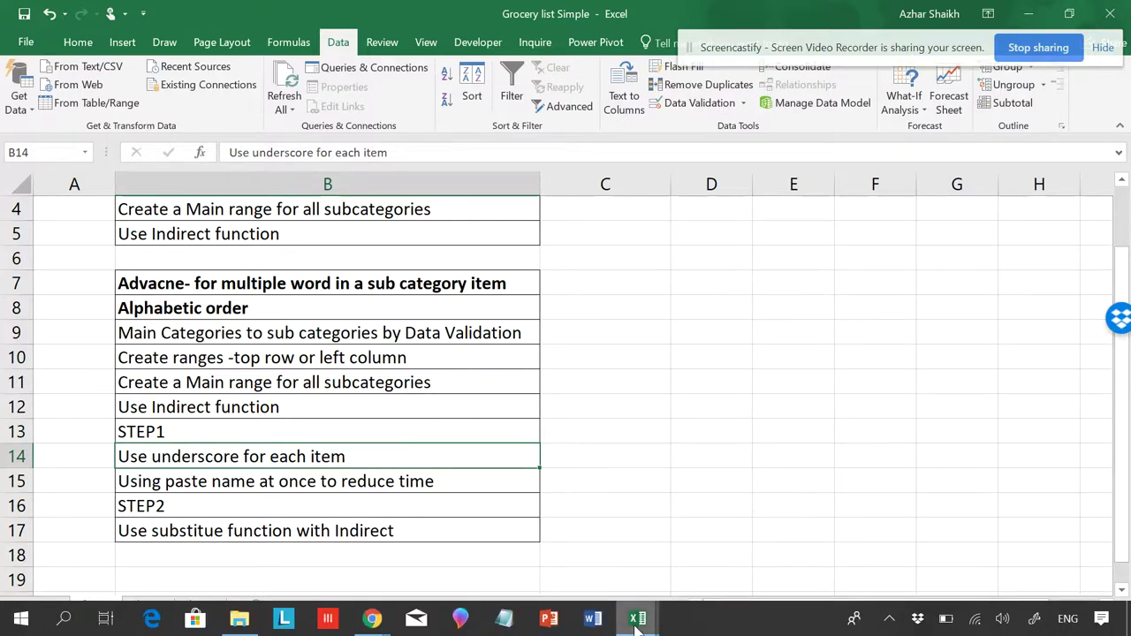
{"action": "mouse_move", "coordinate": [638, 618]}
{"action": "left_click", "coordinate": [666, 547]}
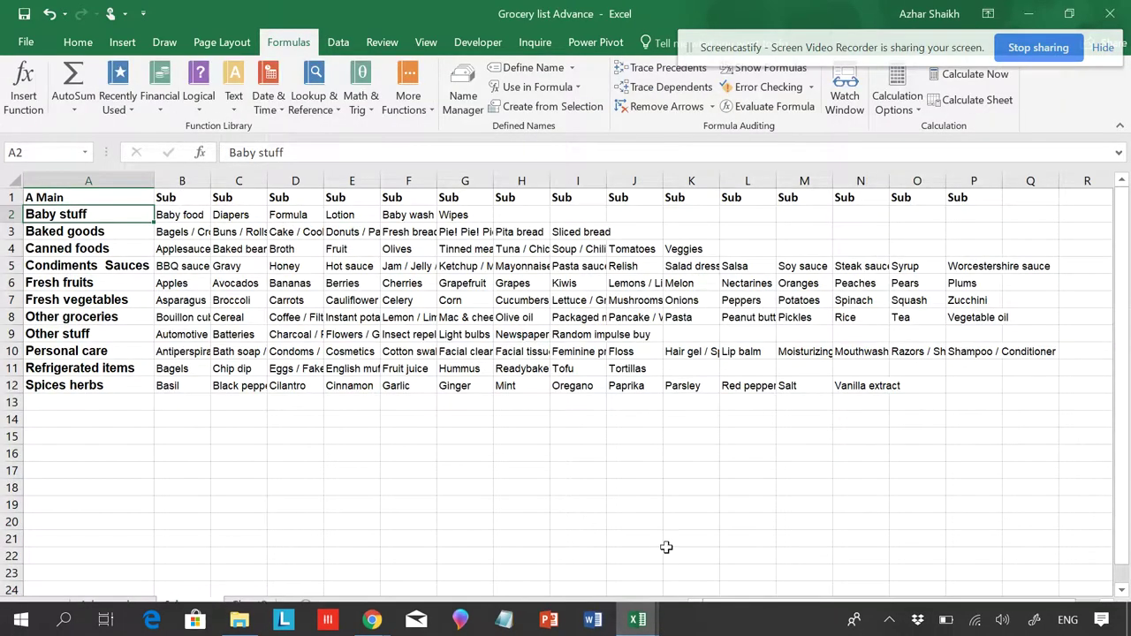
Step: Rename the A2 category on Advn row from 'Baby stuff' to 'Baby_stuff'
{"action": "double_click", "coordinate": [57, 215]}
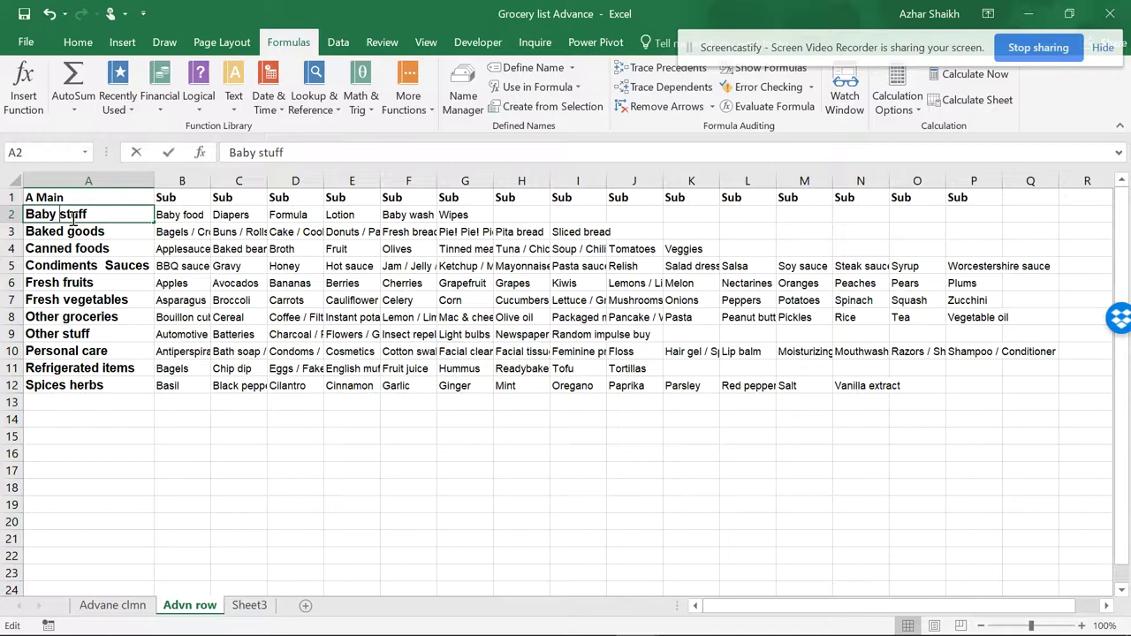
{"action": "key", "text": "BackSpace"}
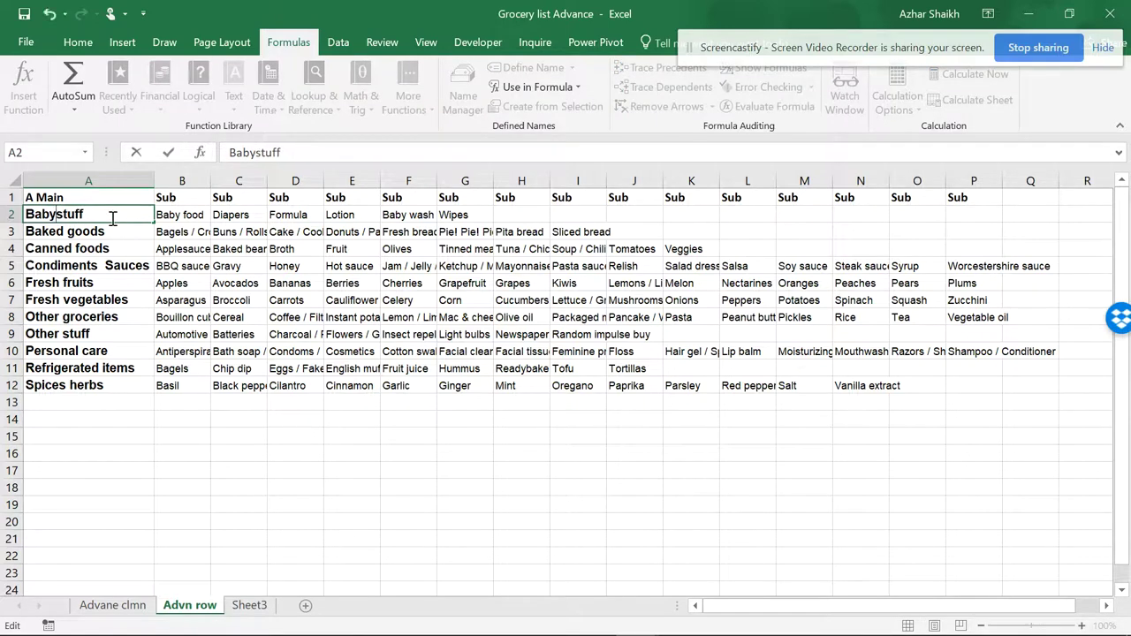
{"action": "type", "text": "_"}
{"action": "key", "text": "Return"}
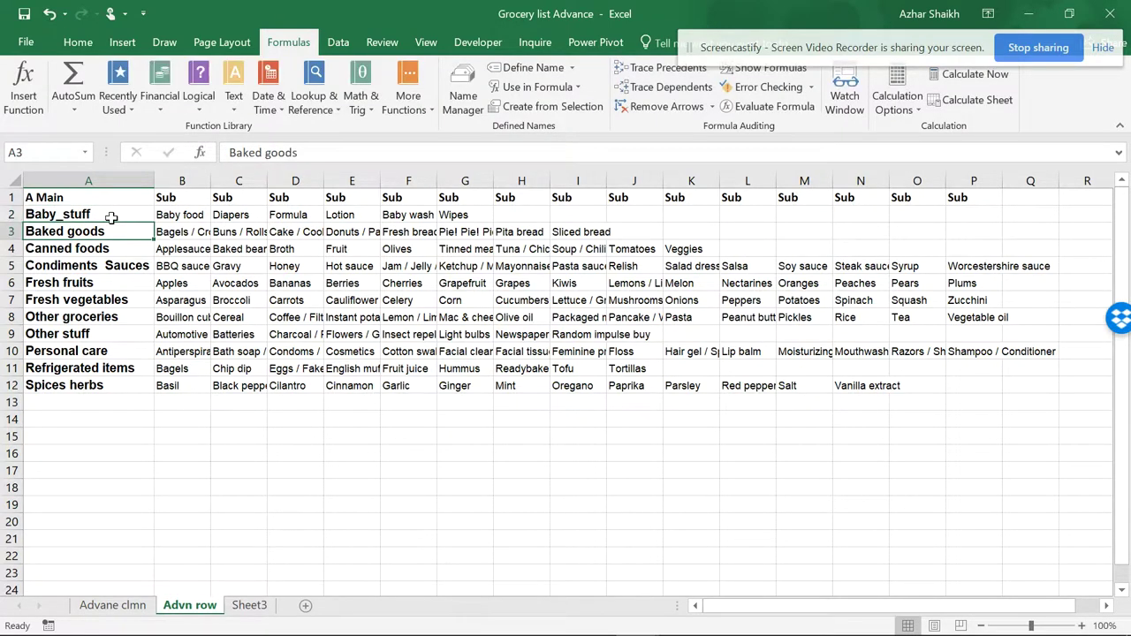
Step: On Sheet3, set main category B3 to Baby_stuff
{"action": "left_click", "coordinate": [250, 605]}
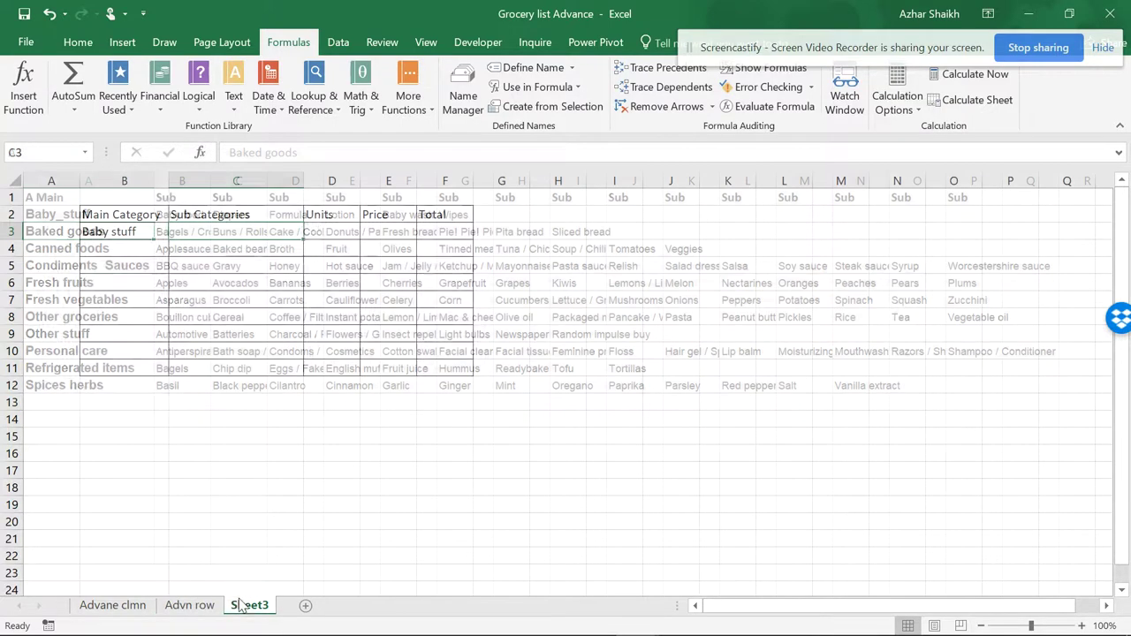
{"action": "left_click", "coordinate": [134, 231]}
{"action": "left_click", "coordinate": [176, 233]}
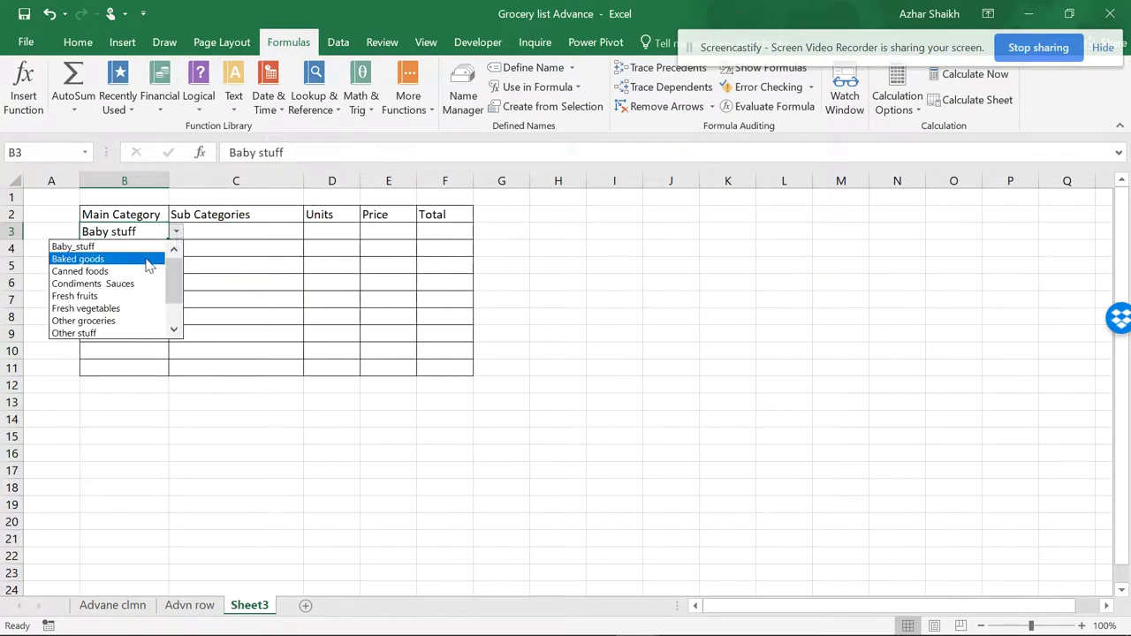
{"action": "left_click", "coordinate": [152, 259]}
{"action": "left_click", "coordinate": [175, 233]}
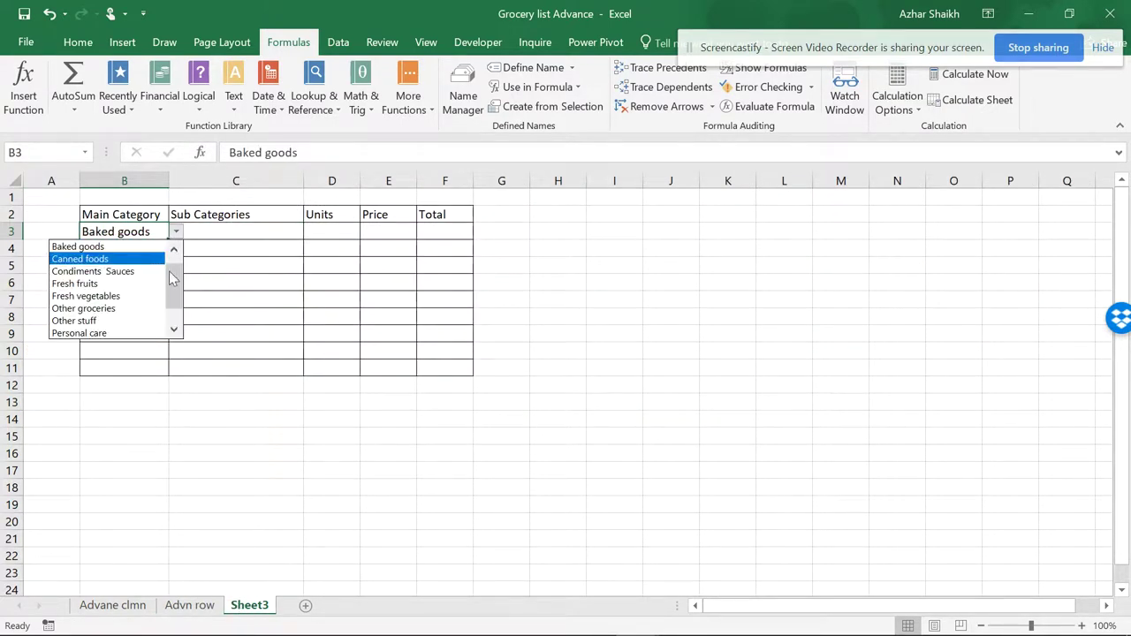
{"action": "scroll", "coordinate": [173, 274], "scroll_direction": "up", "scroll_amount": 1}
{"action": "left_click", "coordinate": [176, 233]}
{"action": "left_click", "coordinate": [177, 234]}
{"action": "scroll", "coordinate": [172, 283], "scroll_direction": "up", "scroll_amount": 1}
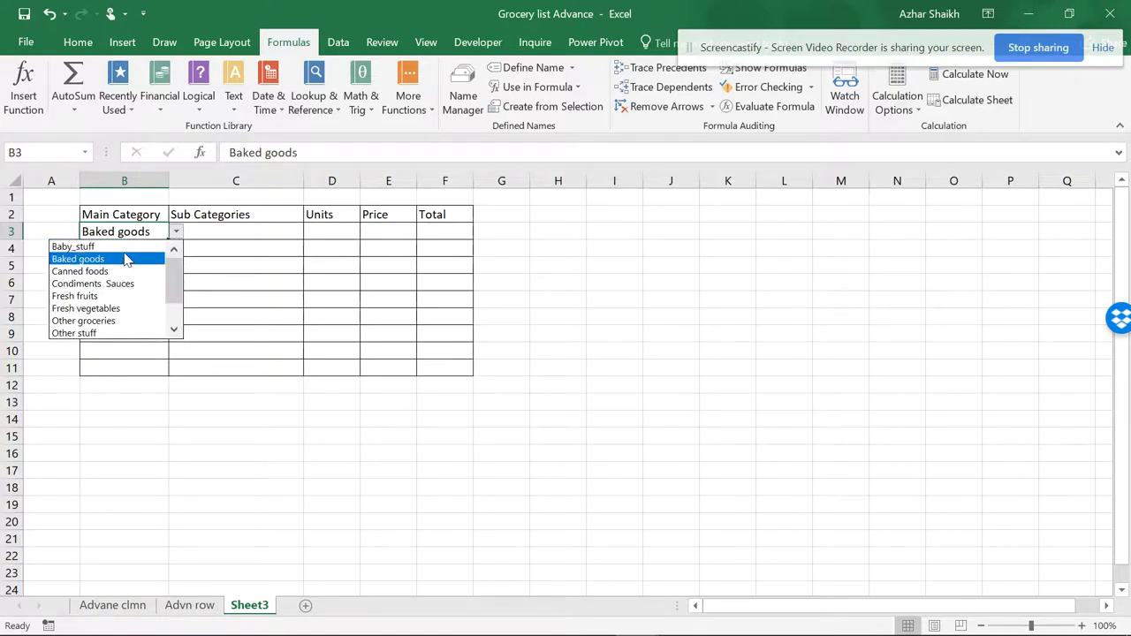
{"action": "left_click", "coordinate": [128, 248]}
Step: Choose Diapers as the sub category in C3
{"action": "left_click", "coordinate": [193, 233]}
{"action": "left_click", "coordinate": [311, 232]}
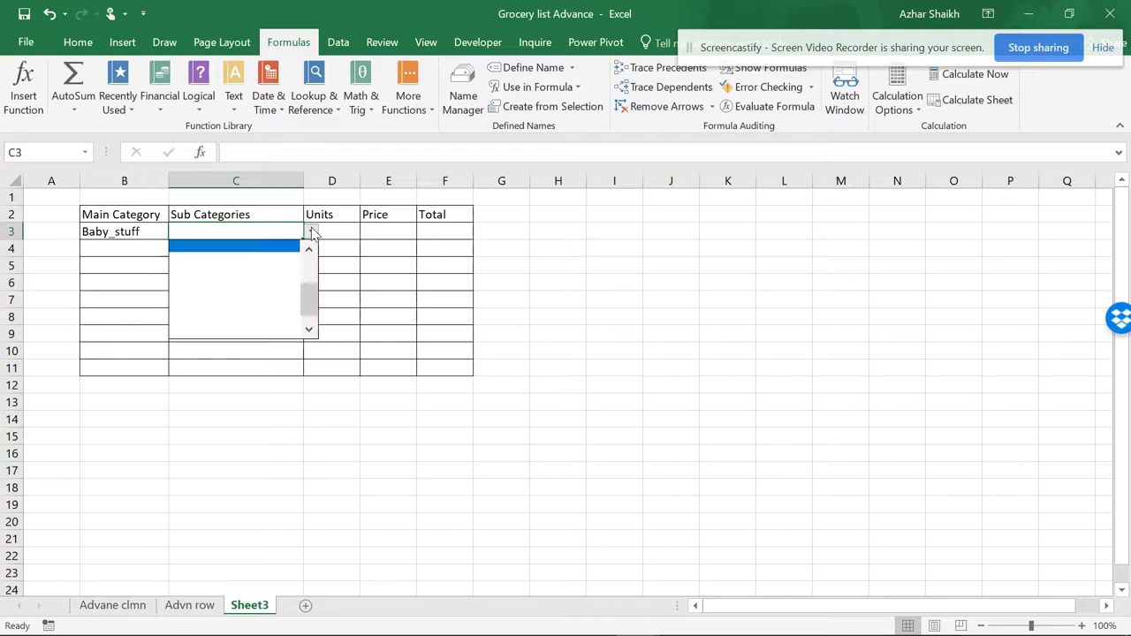
{"action": "scroll", "coordinate": [306, 278], "scroll_direction": "up", "scroll_amount": 3}
{"action": "left_click", "coordinate": [227, 257]}
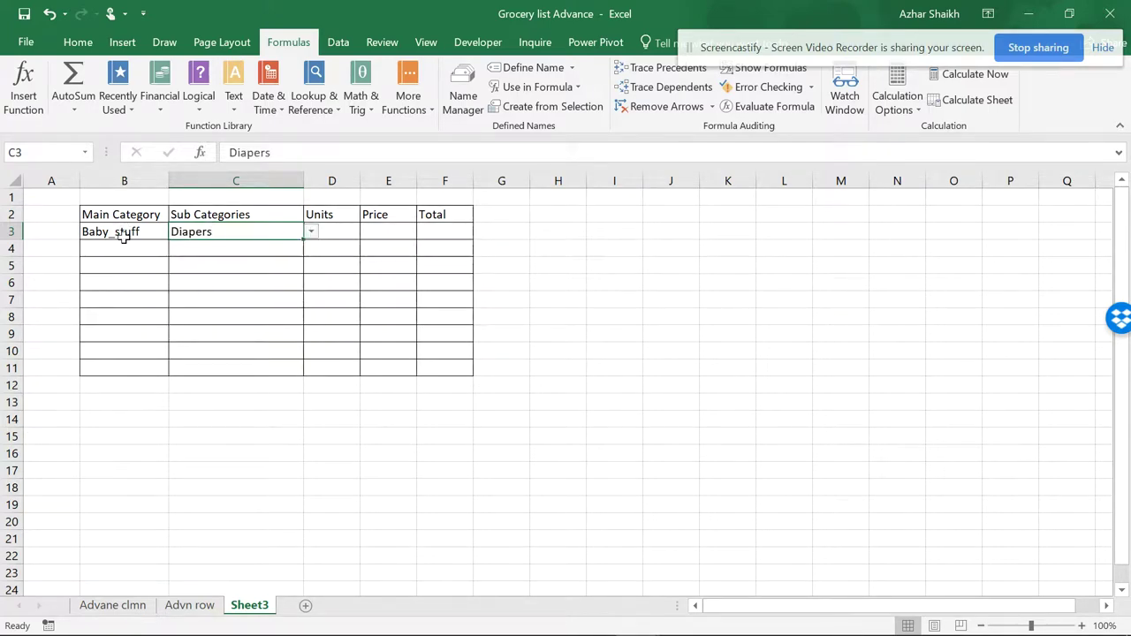
Step: Select empty cell A15 on Advn row and open the Paste Name dialog via Use in Formula
{"action": "left_click", "coordinate": [190, 606]}
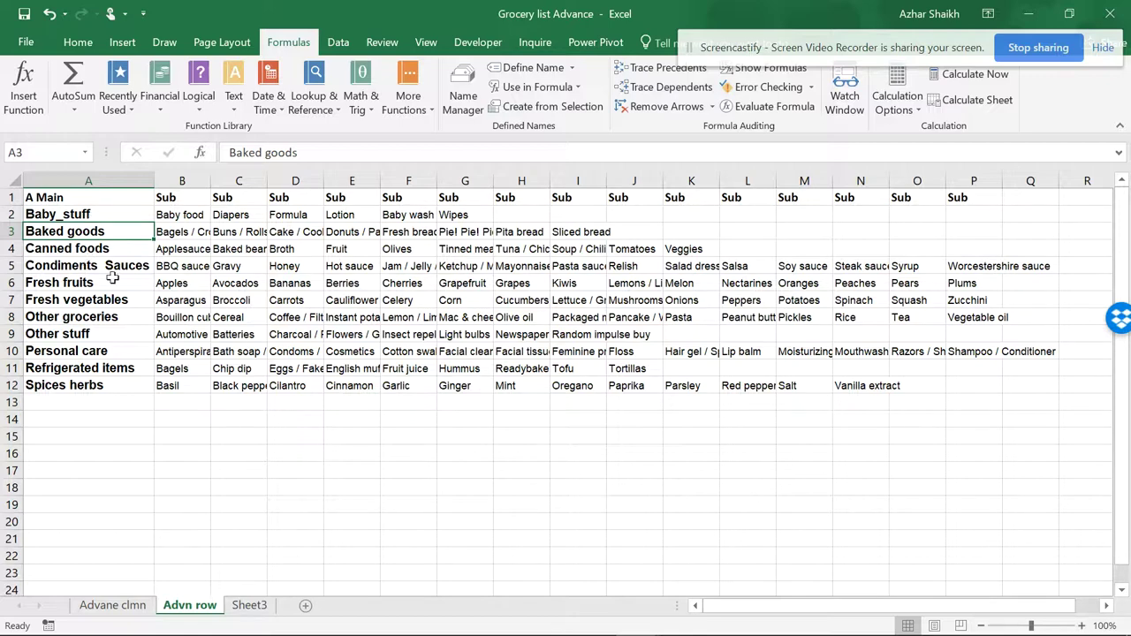
{"action": "left_click", "coordinate": [574, 87]}
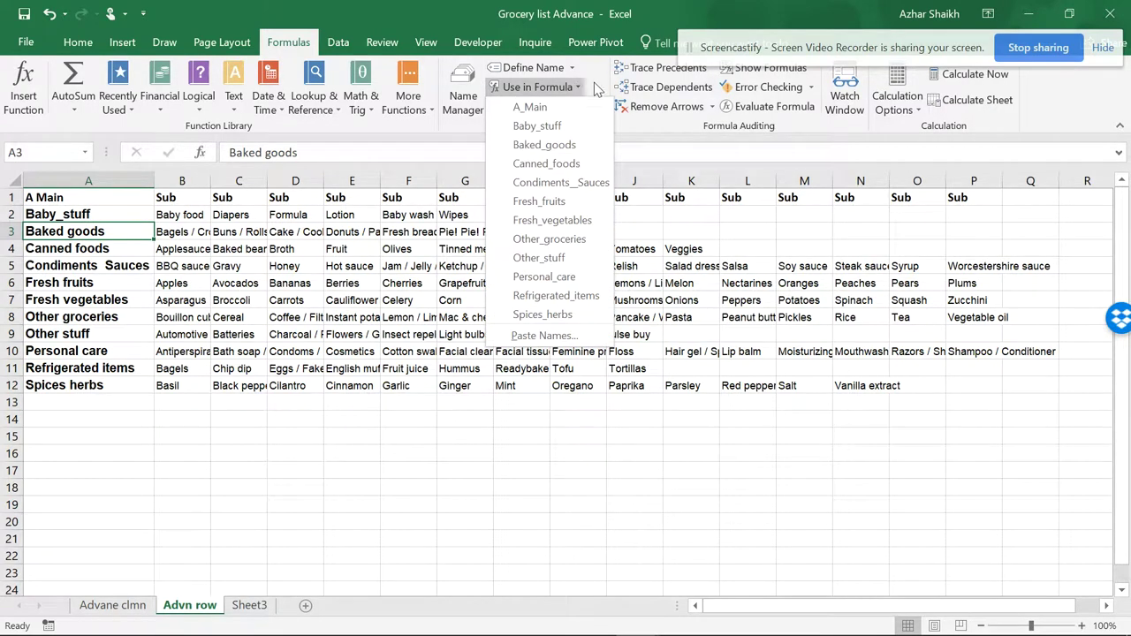
{"action": "left_click", "coordinate": [144, 452]}
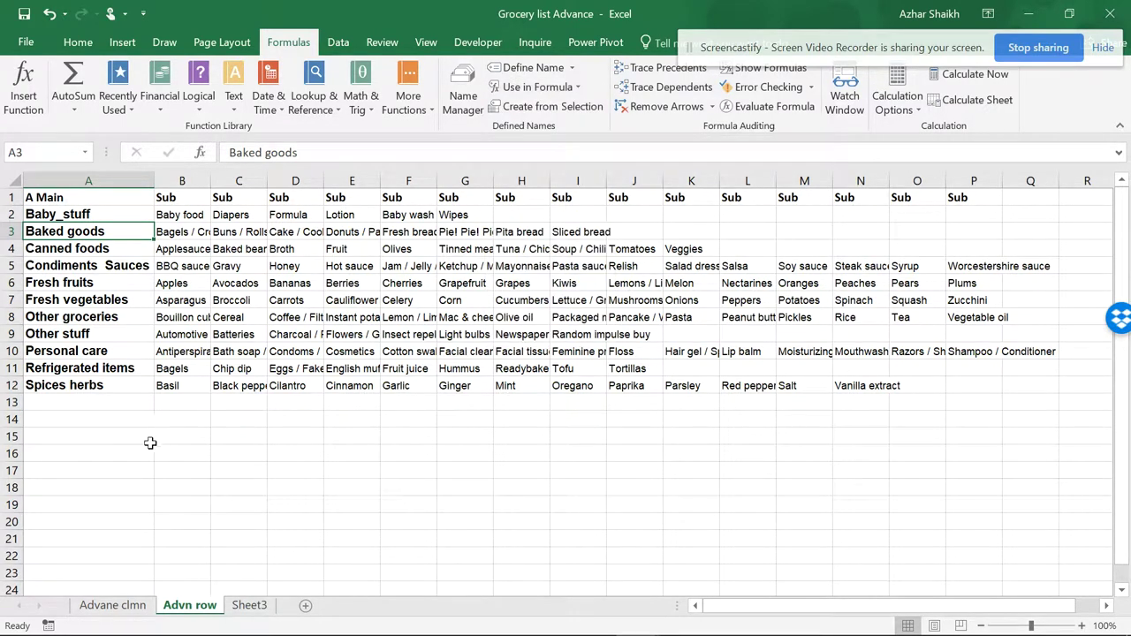
{"action": "left_click", "coordinate": [144, 436]}
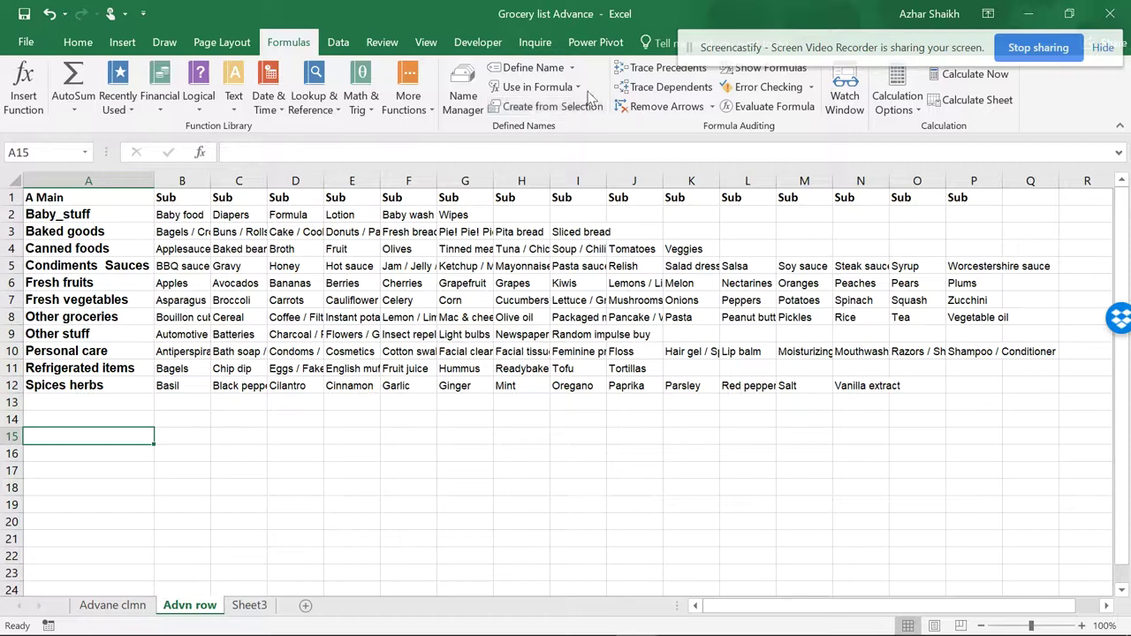
{"action": "left_click", "coordinate": [530, 87]}
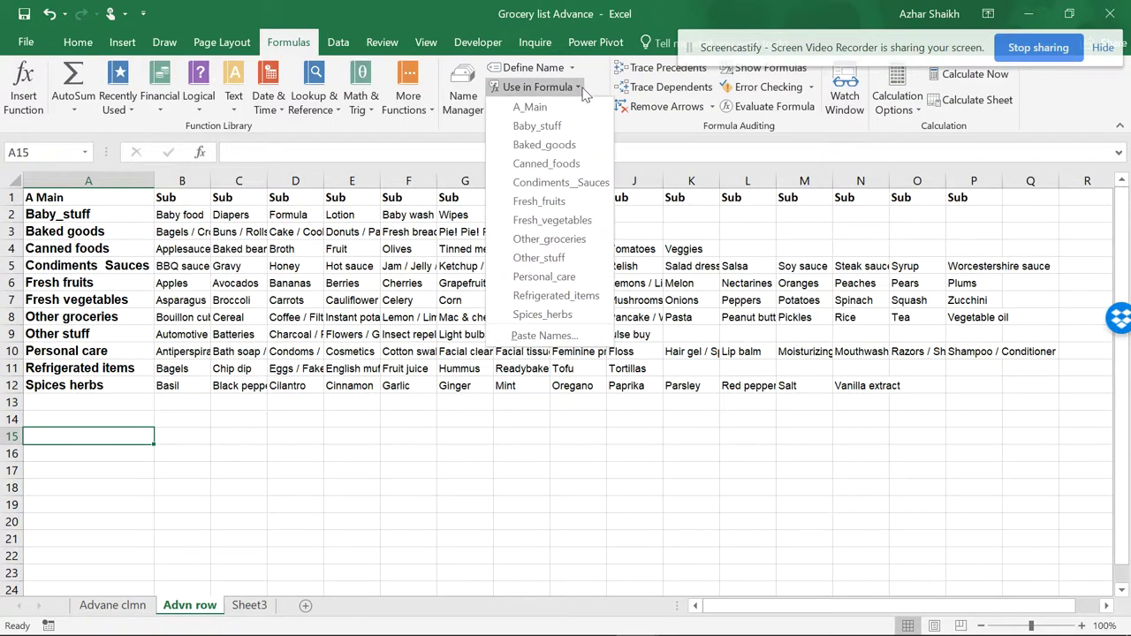
{"action": "left_click", "coordinate": [558, 336]}
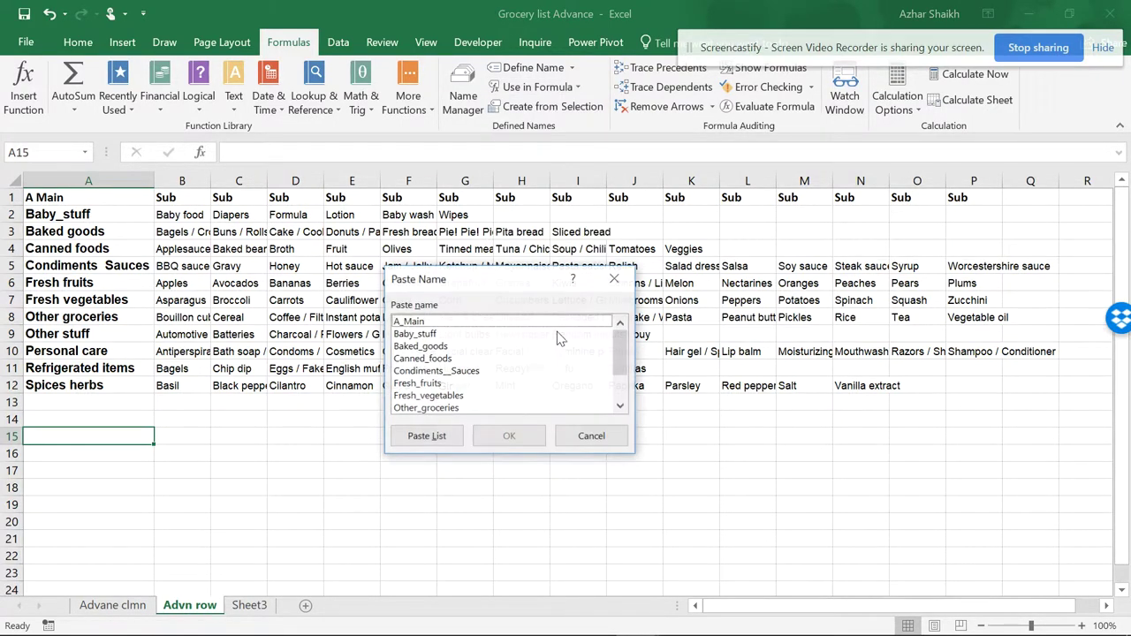
Step: Paste the full list of defined names with their ranges starting at A15, then copy the names
{"action": "left_click", "coordinate": [441, 436]}
{"action": "scroll", "coordinate": [441, 434], "scroll_direction": "down", "scroll_amount": 1}
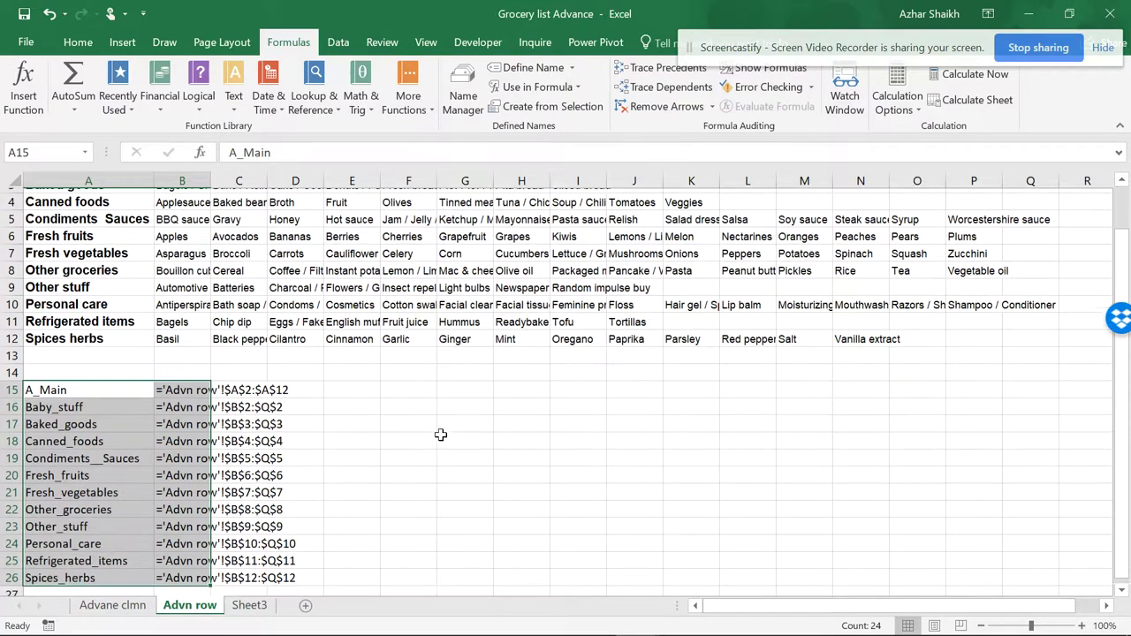
{"action": "left_click_drag", "start_coordinate": [67, 385], "coordinate": [81, 573]}
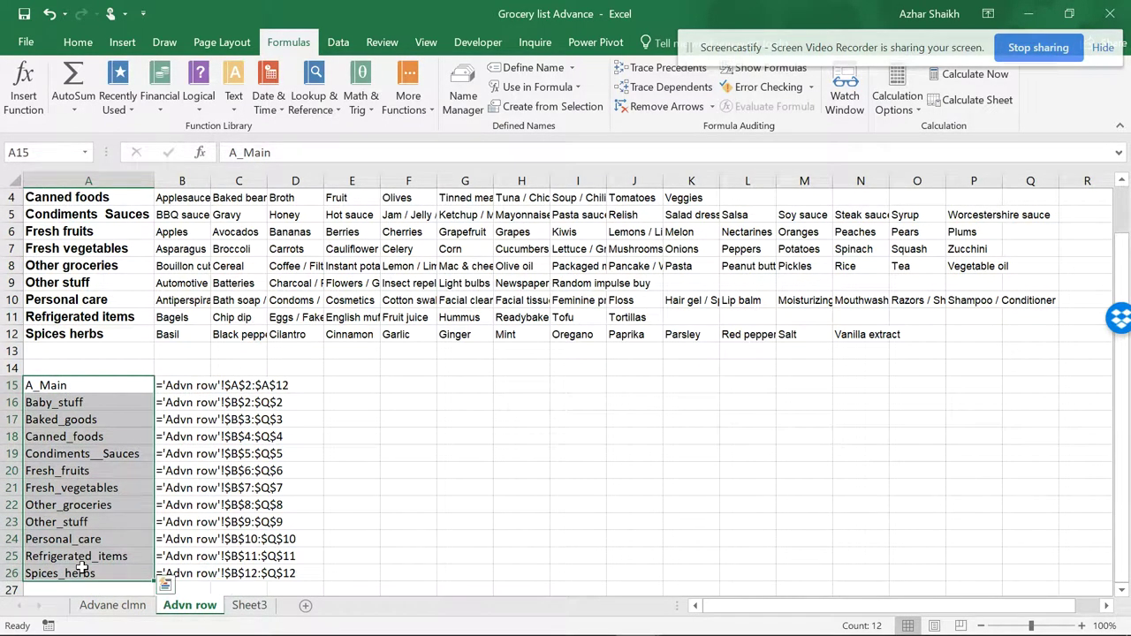
{"action": "key", "text": "ctrl+c"}
Step: Paste the underscored names over the categories in A2:A12, giving names like Canned_foods
{"action": "scroll", "coordinate": [92, 274], "scroll_direction": "up", "scroll_amount": 1}
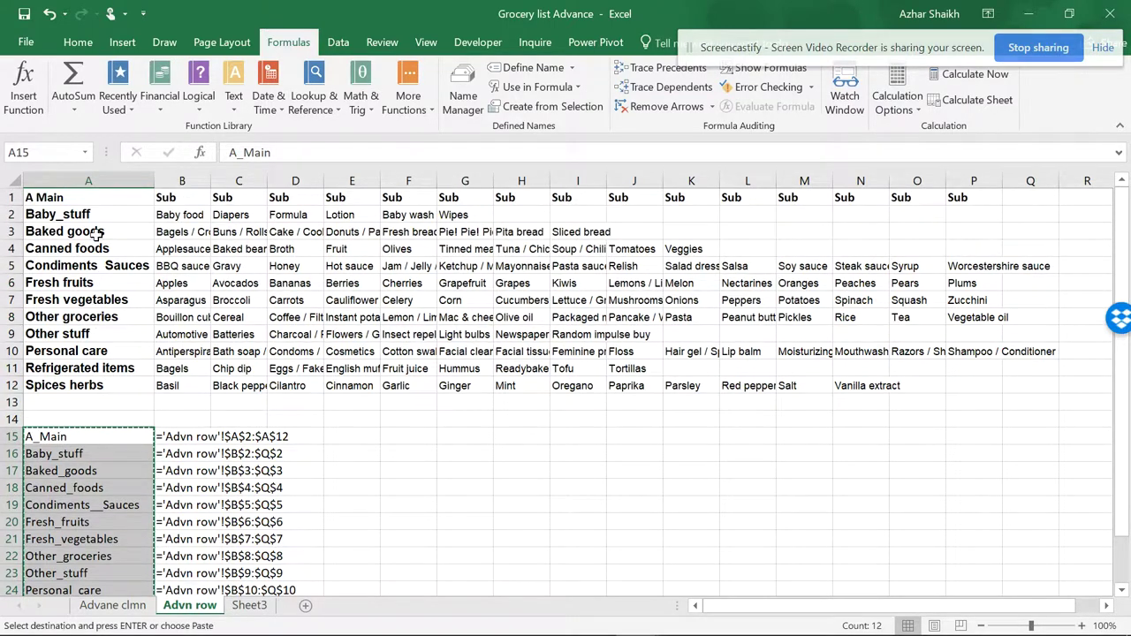
{"action": "left_click", "coordinate": [91, 201]}
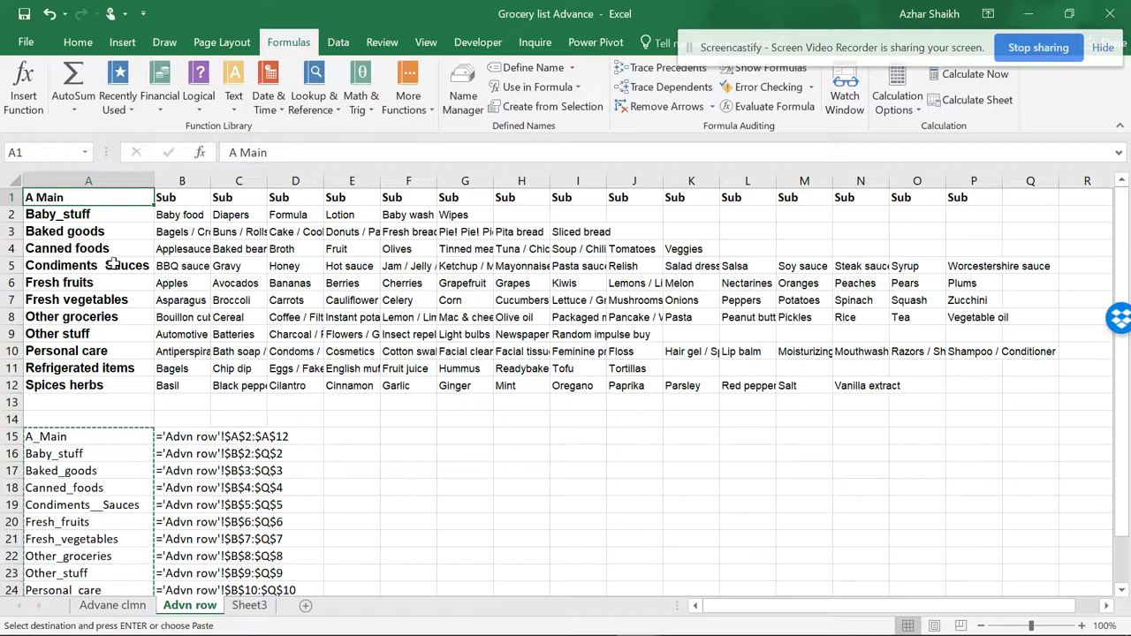
{"action": "left_click_drag", "start_coordinate": [67, 455], "coordinate": [79, 558]}
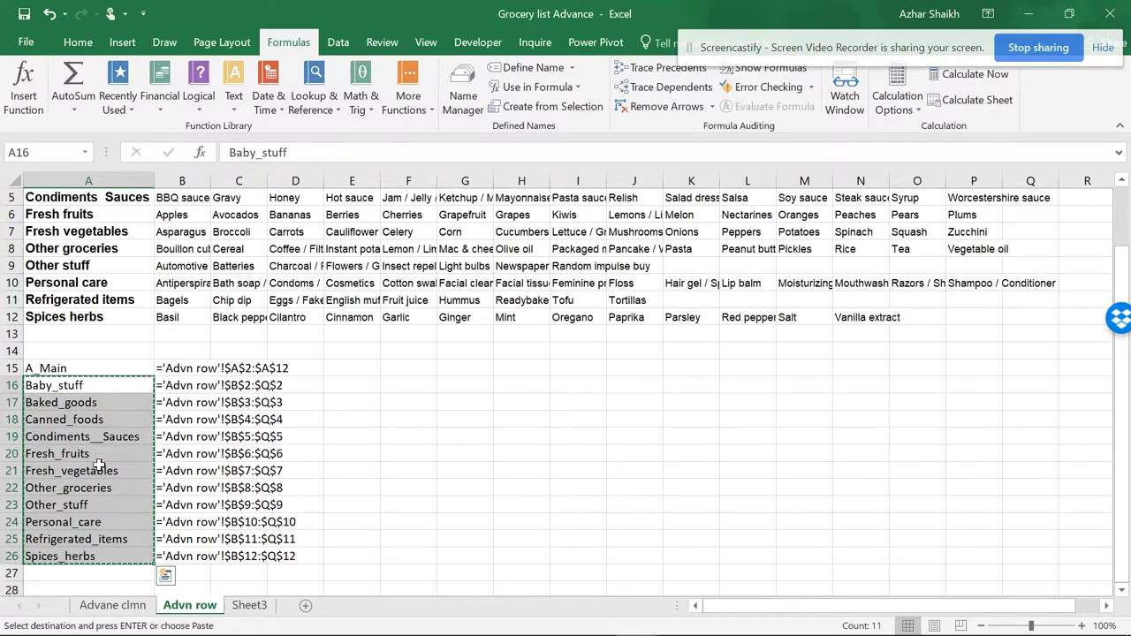
{"action": "scroll", "coordinate": [89, 416], "scroll_direction": "up", "scroll_amount": 2}
{"action": "left_click", "coordinate": [84, 216]}
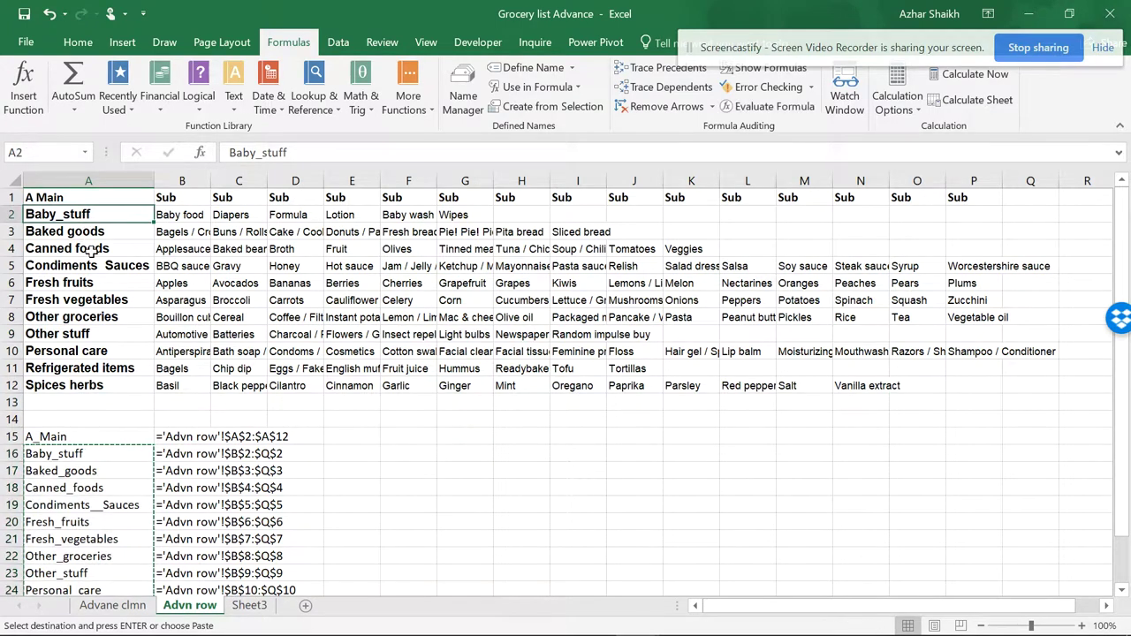
{"action": "key", "text": "ctrl+v"}
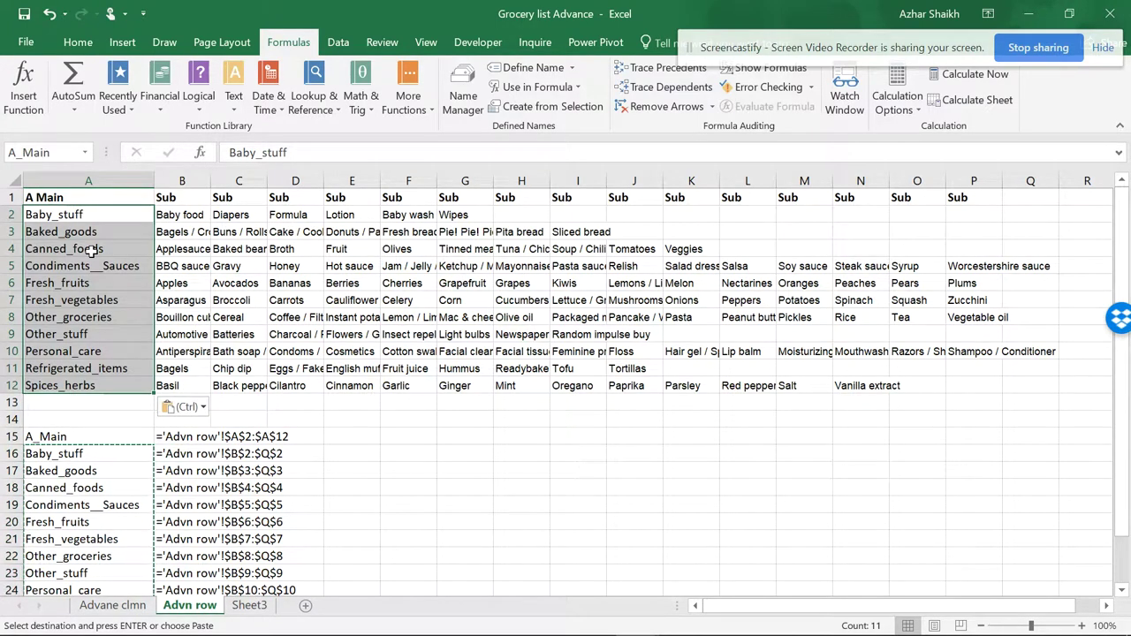
{"action": "left_click", "coordinate": [92, 250]}
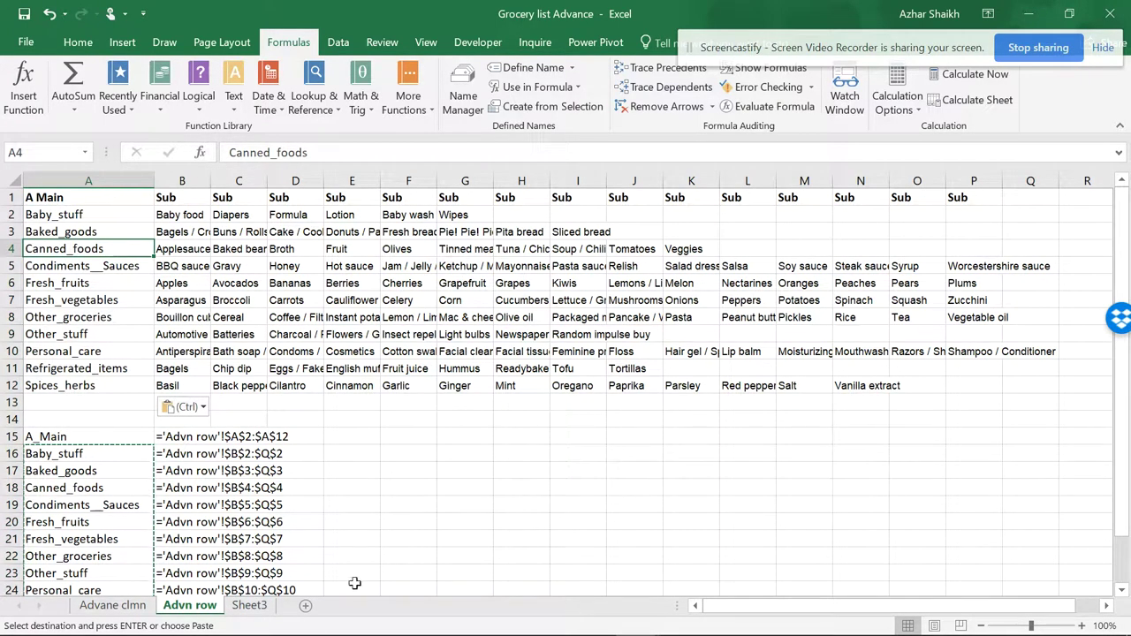
Step: Fill Baby_stuff down column B through B11 and change B4 to Baked_goods
{"action": "left_click", "coordinate": [249, 606]}
{"action": "left_click", "coordinate": [164, 250]}
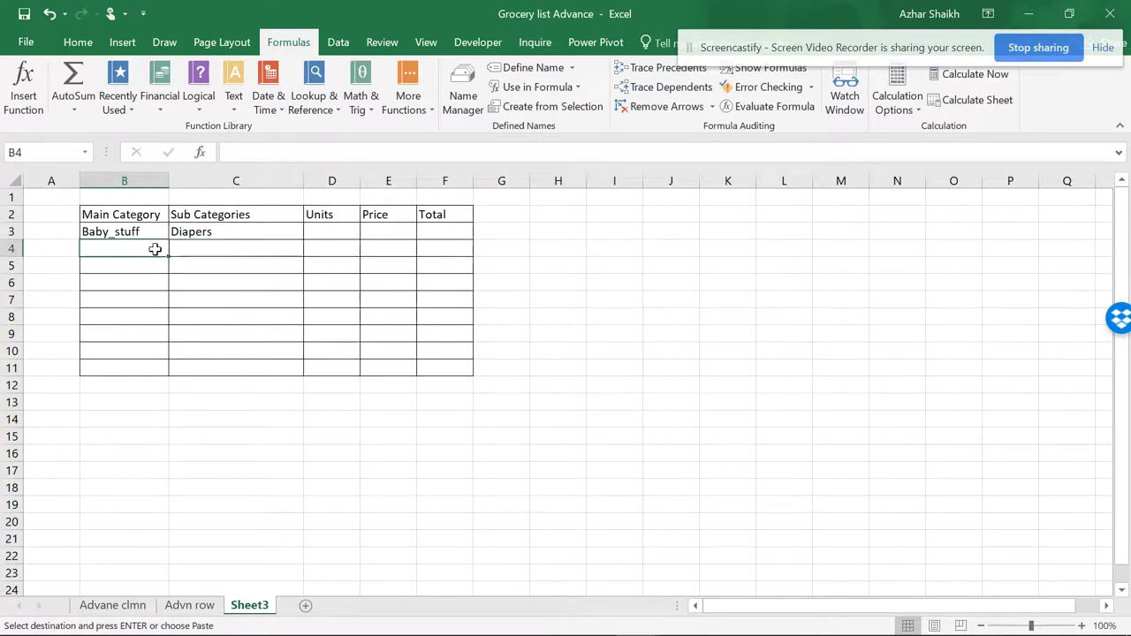
{"action": "left_click", "coordinate": [165, 231]}
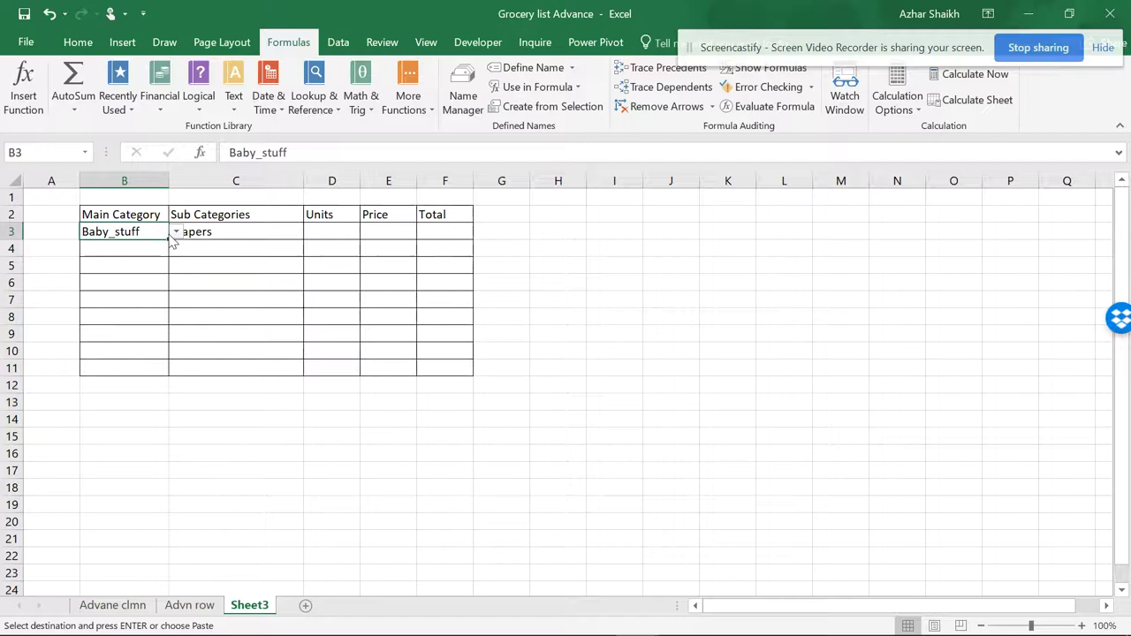
{"action": "left_click_drag", "start_coordinate": [168, 236], "coordinate": [160, 371]}
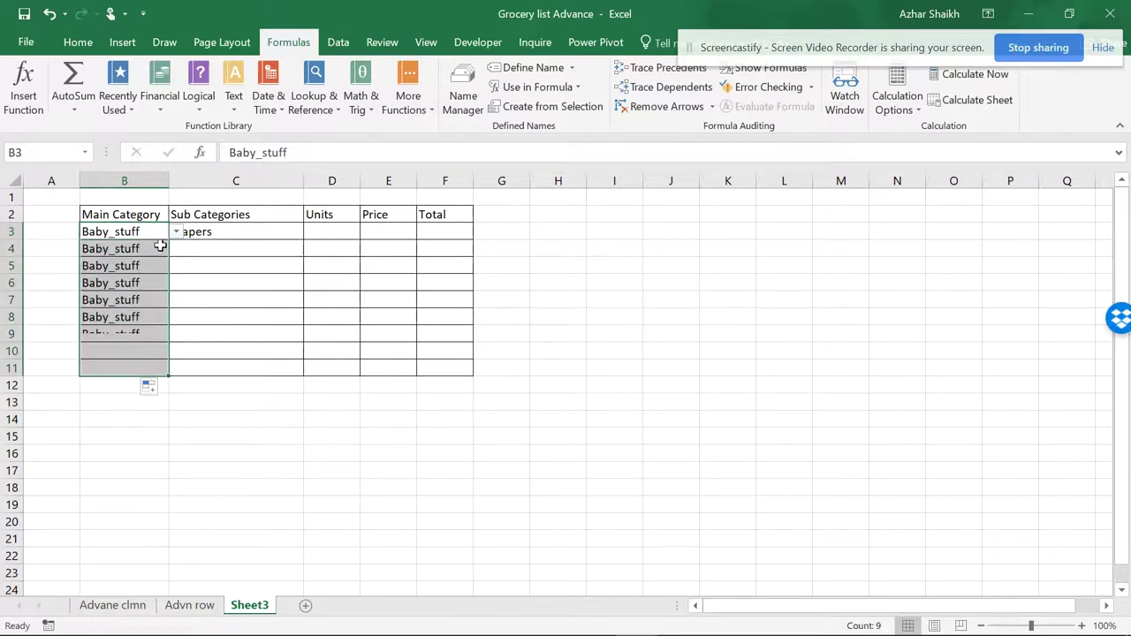
{"action": "left_click", "coordinate": [156, 250]}
{"action": "left_click", "coordinate": [176, 249]}
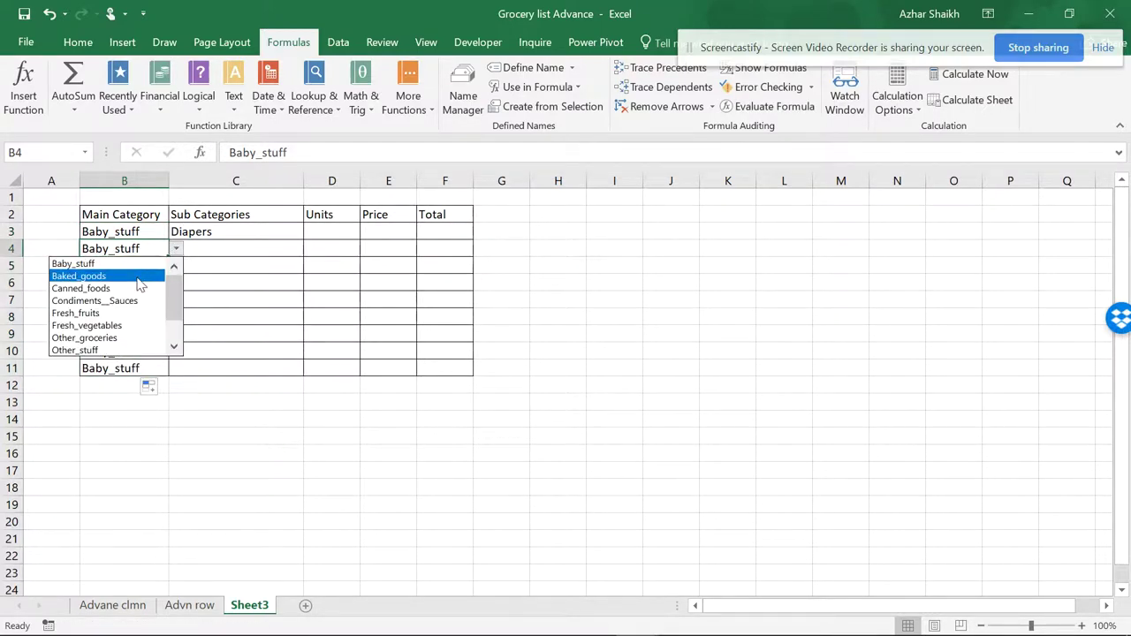
{"action": "left_click", "coordinate": [140, 276]}
Step: Fill Diapers down column C through C10 and change C4 to Bagels / Croissants
{"action": "left_click", "coordinate": [290, 234]}
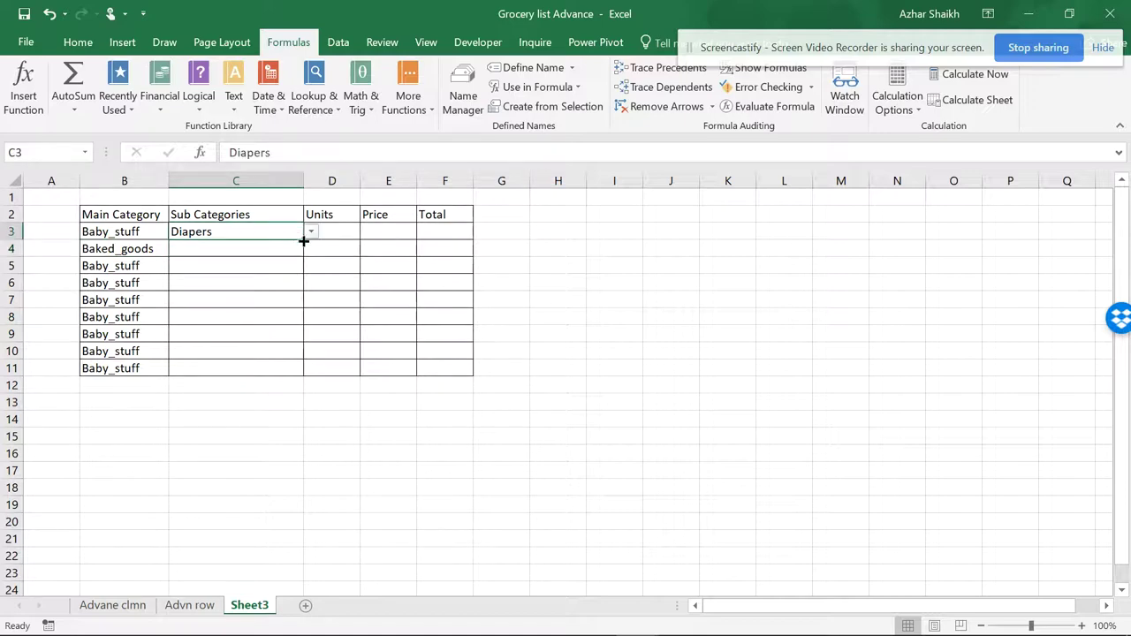
{"action": "left_click_drag", "start_coordinate": [304, 240], "coordinate": [294, 364]}
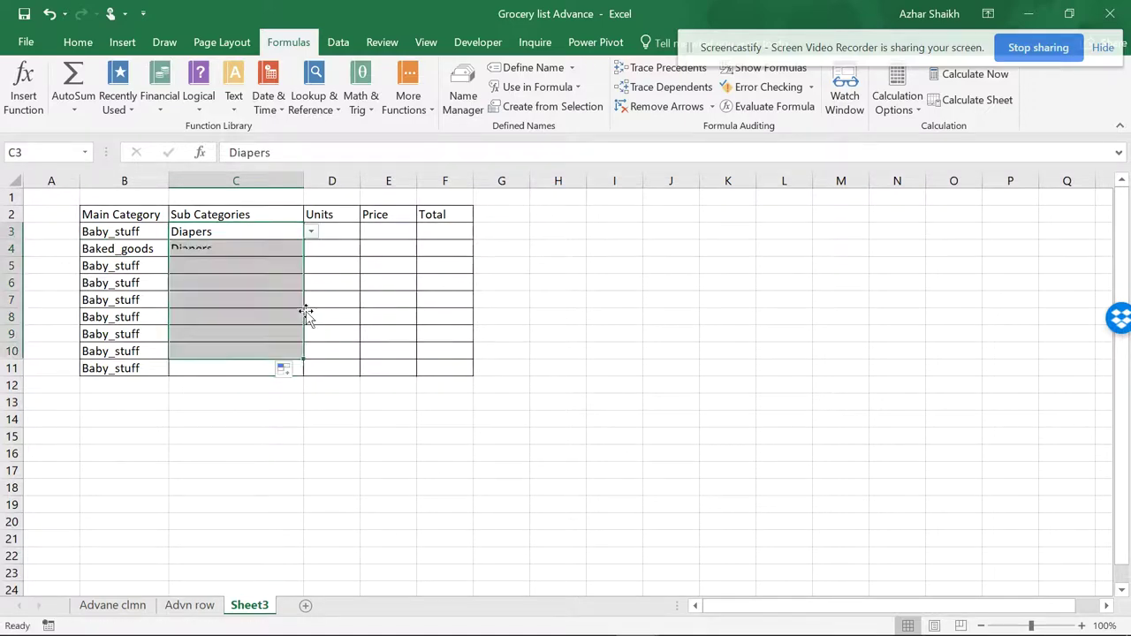
{"action": "left_click", "coordinate": [292, 253]}
{"action": "left_click", "coordinate": [310, 250]}
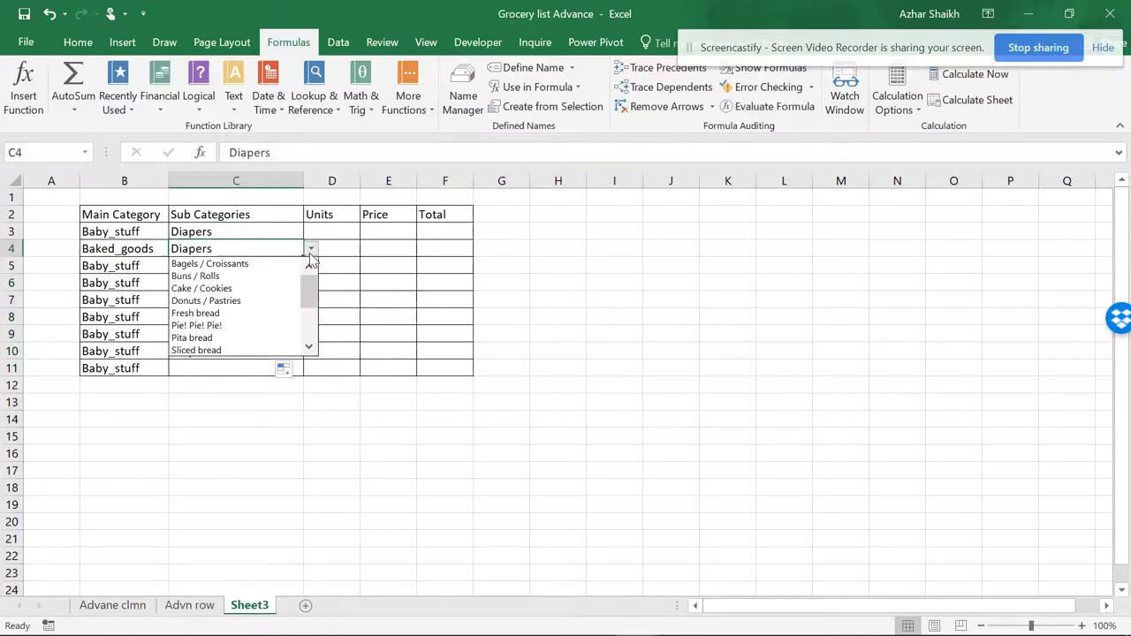
{"action": "left_click", "coordinate": [265, 263]}
Step: Set row 5 to Condiments__Sauces with Jam / Jelly / Preserves
{"action": "left_click", "coordinate": [159, 267]}
{"action": "left_click", "coordinate": [176, 266]}
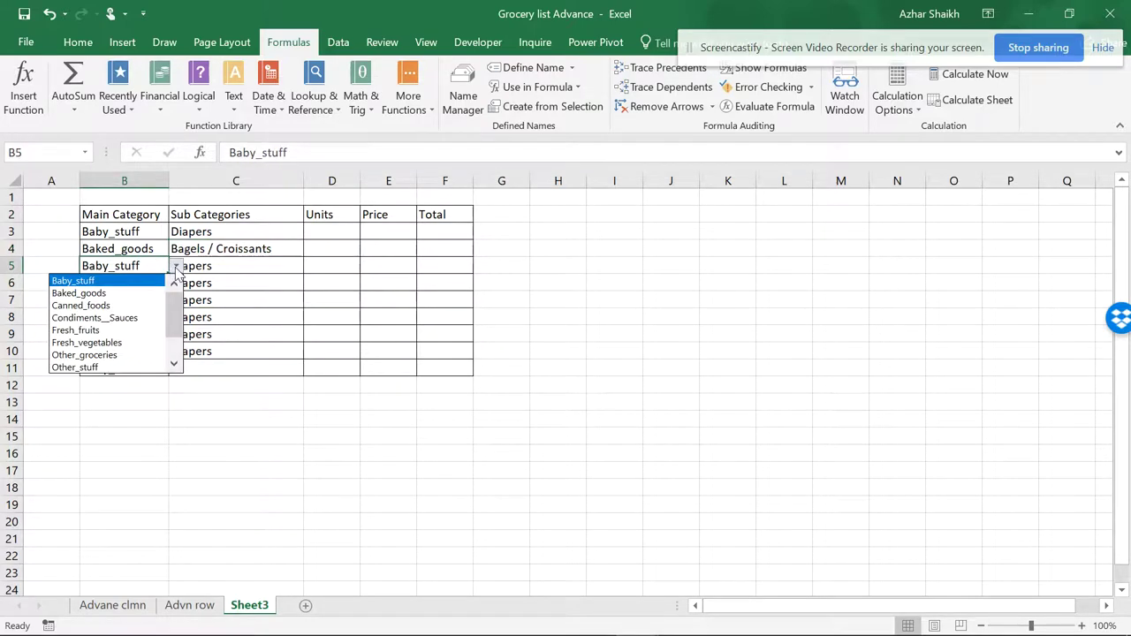
{"action": "left_click", "coordinate": [131, 320]}
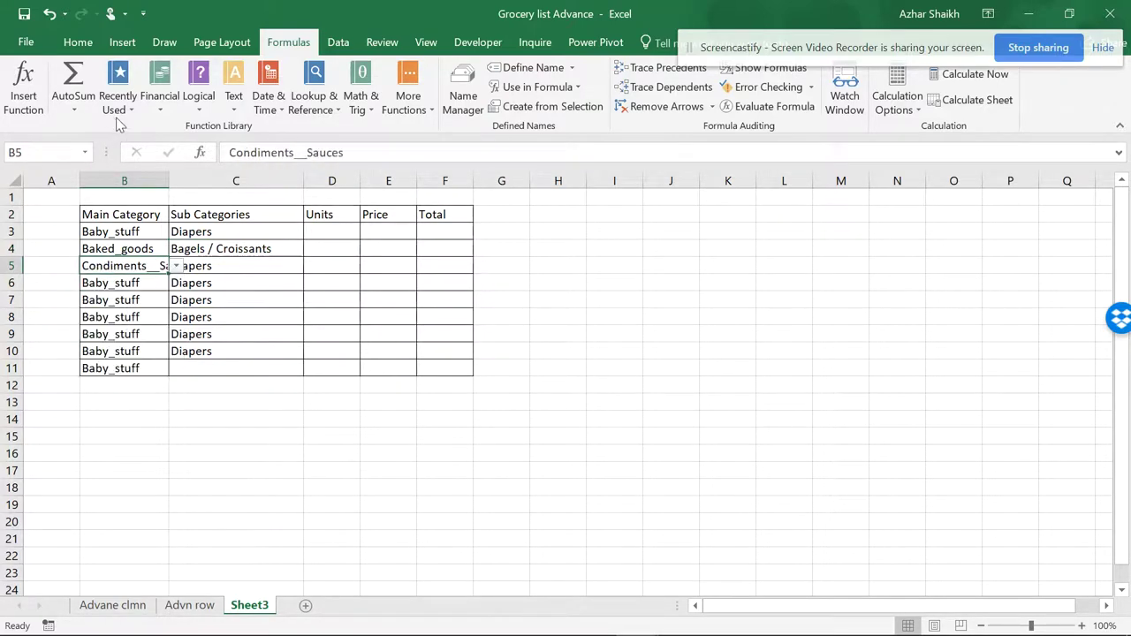
{"action": "left_click", "coordinate": [296, 265]}
{"action": "left_click", "coordinate": [311, 266]}
{"action": "left_click", "coordinate": [251, 325]}
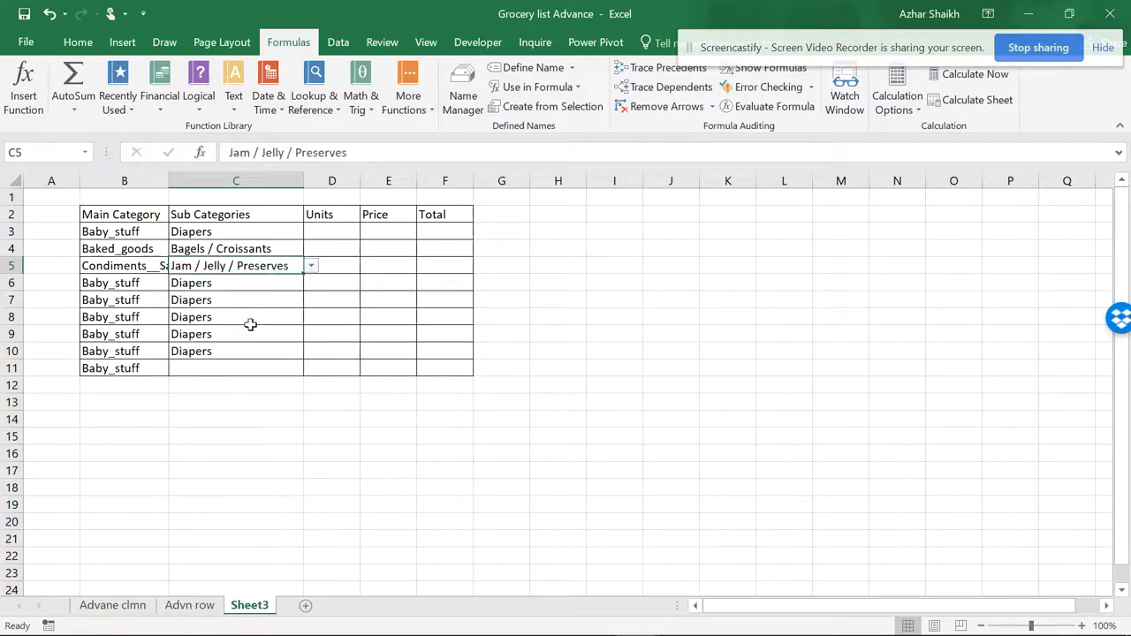
Step: Set row 6 to Fresh_fruits with Bananas
{"action": "left_click", "coordinate": [150, 285]}
{"action": "left_click", "coordinate": [176, 283]}
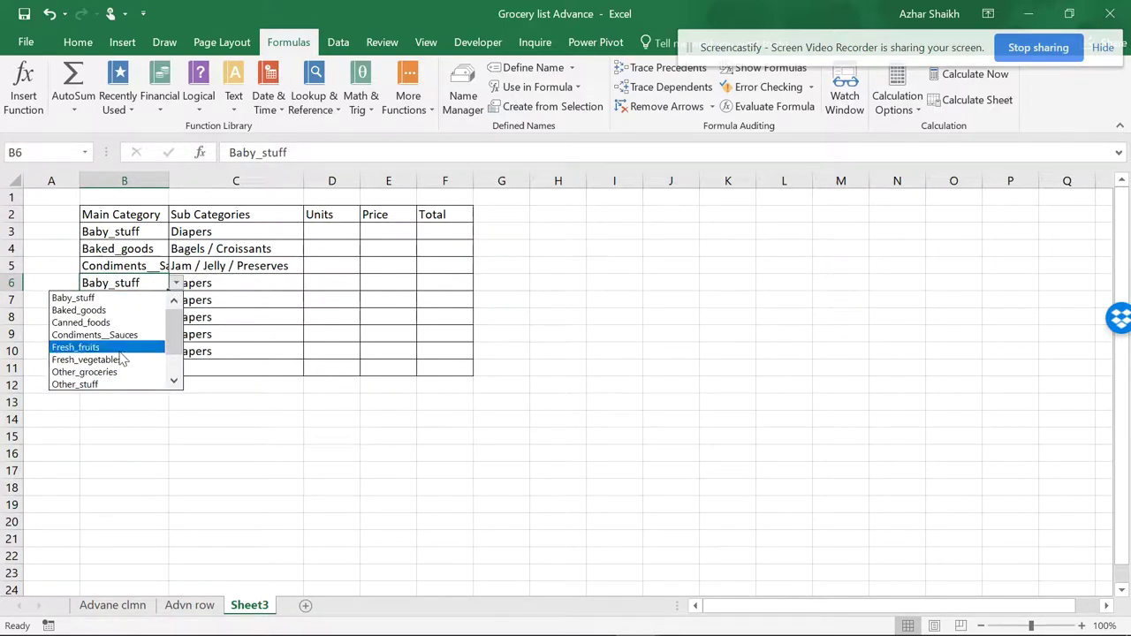
{"action": "left_click", "coordinate": [88, 348]}
{"action": "left_click", "coordinate": [295, 269]}
{"action": "left_click", "coordinate": [296, 280]}
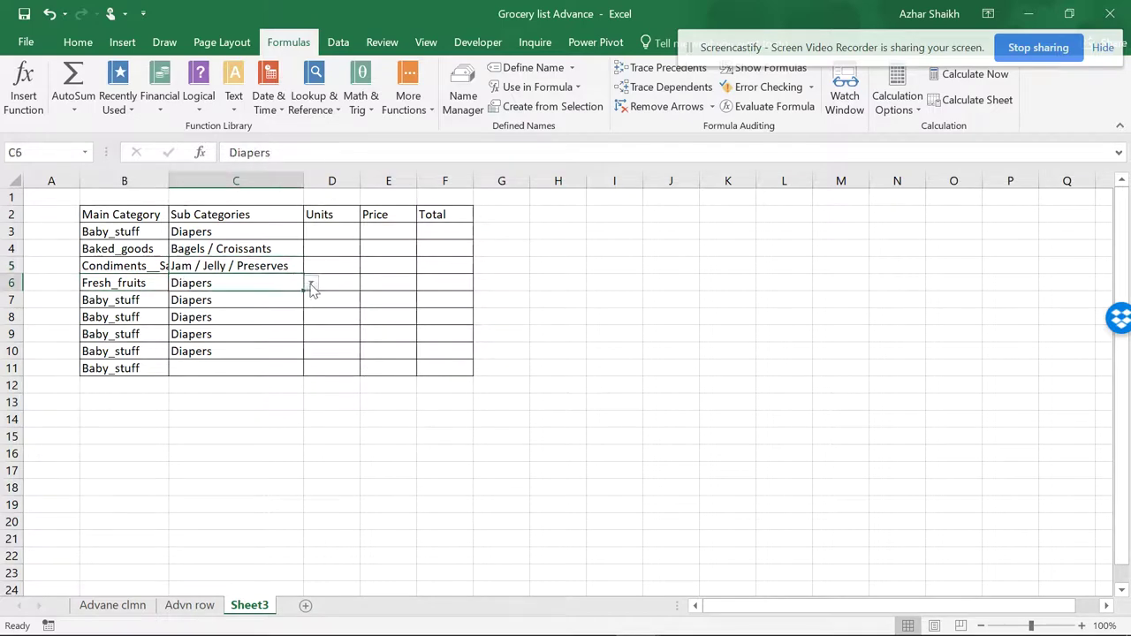
{"action": "left_click", "coordinate": [312, 282]}
{"action": "left_click", "coordinate": [265, 322]}
Step: Set row 7 to Fresh_vegetables with Carrots
{"action": "left_click", "coordinate": [157, 302]}
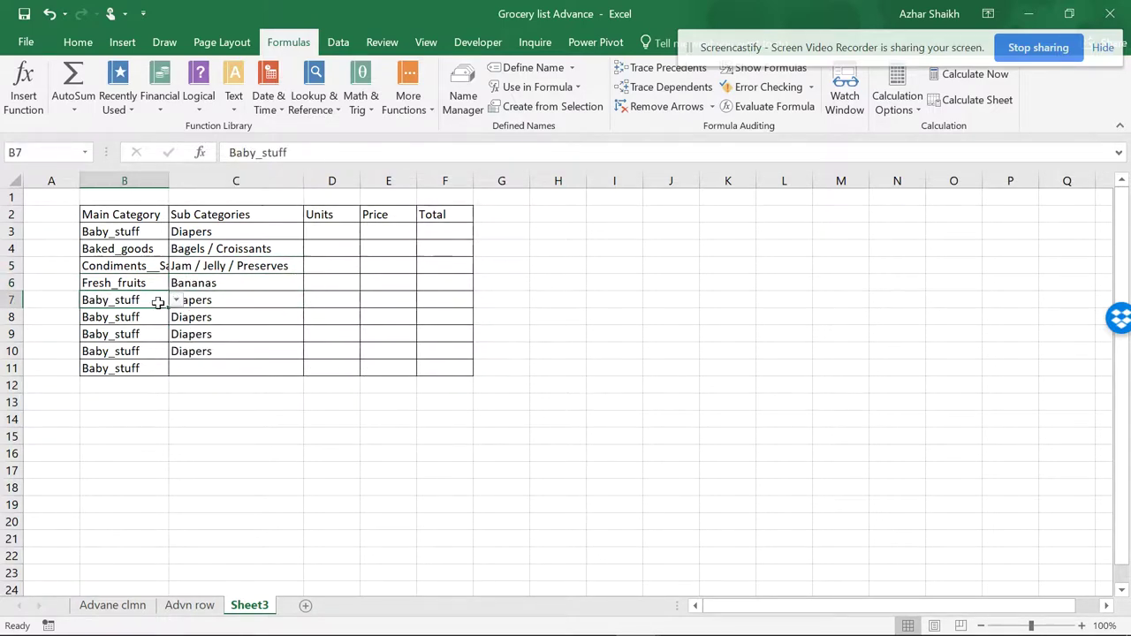
{"action": "left_click", "coordinate": [176, 300]}
{"action": "left_click", "coordinate": [124, 378]}
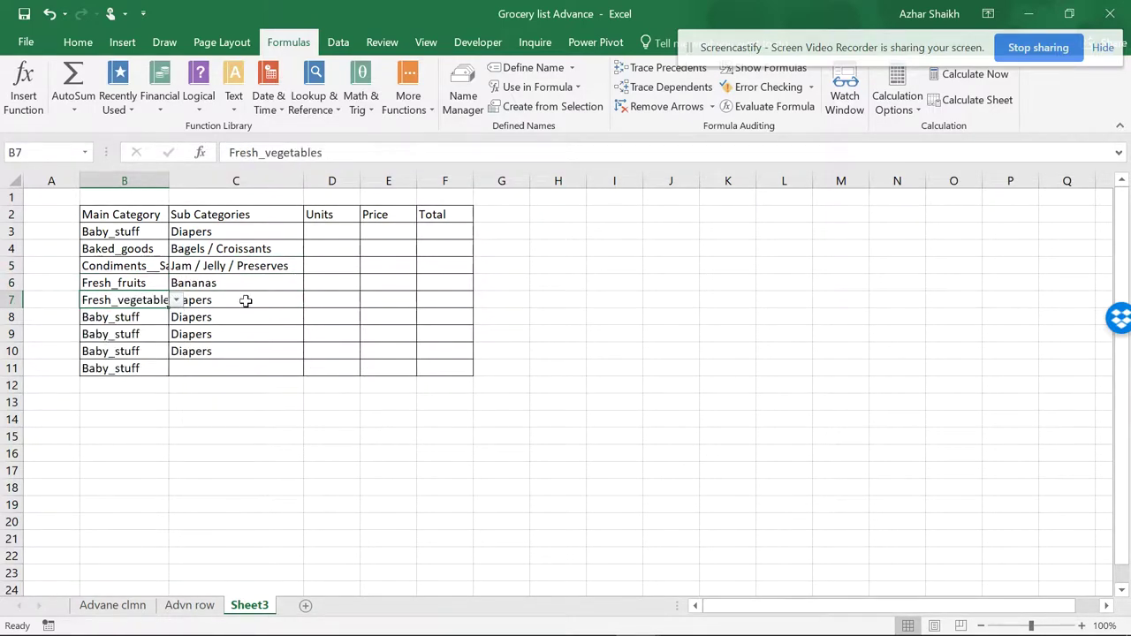
{"action": "left_click", "coordinate": [257, 283]}
{"action": "left_click", "coordinate": [274, 301]}
{"action": "left_click", "coordinate": [311, 301]}
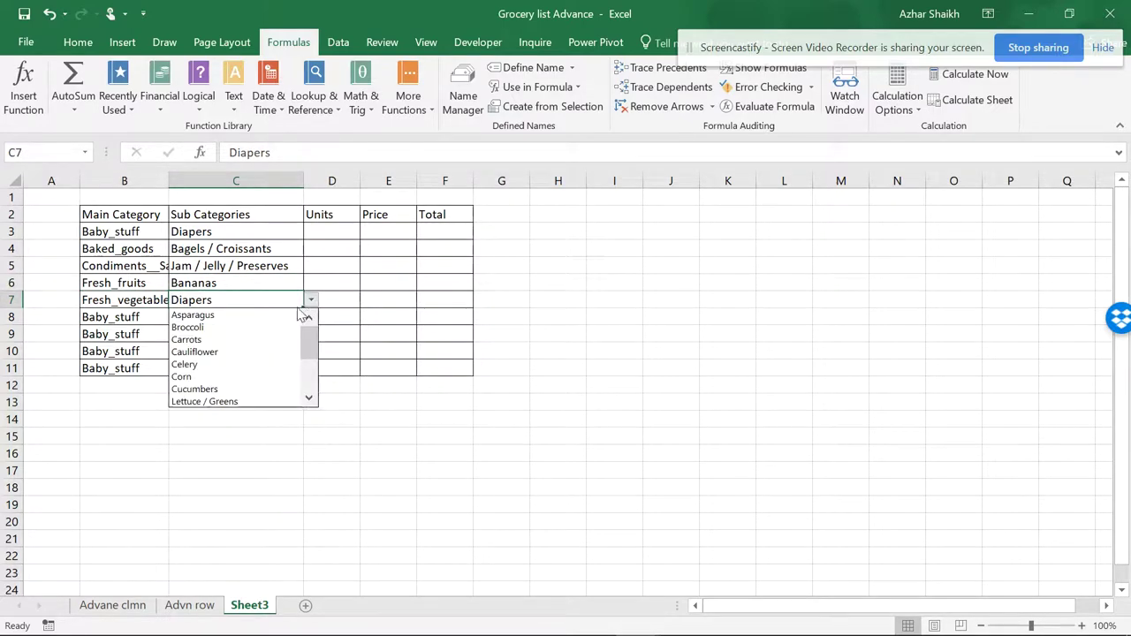
{"action": "left_click", "coordinate": [256, 340]}
{"action": "left_click", "coordinate": [254, 266]}
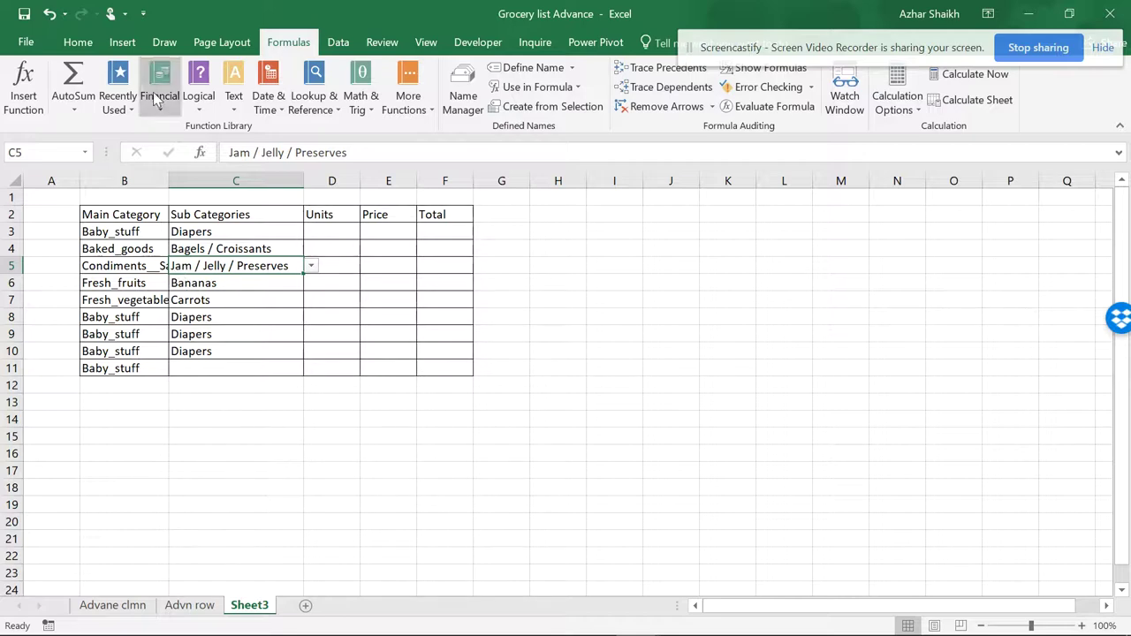
Step: Undo all table entries and underscore renames back to Baby stuff in B3, and cancel the pending copy
{"action": "left_click", "coordinate": [49, 14]}
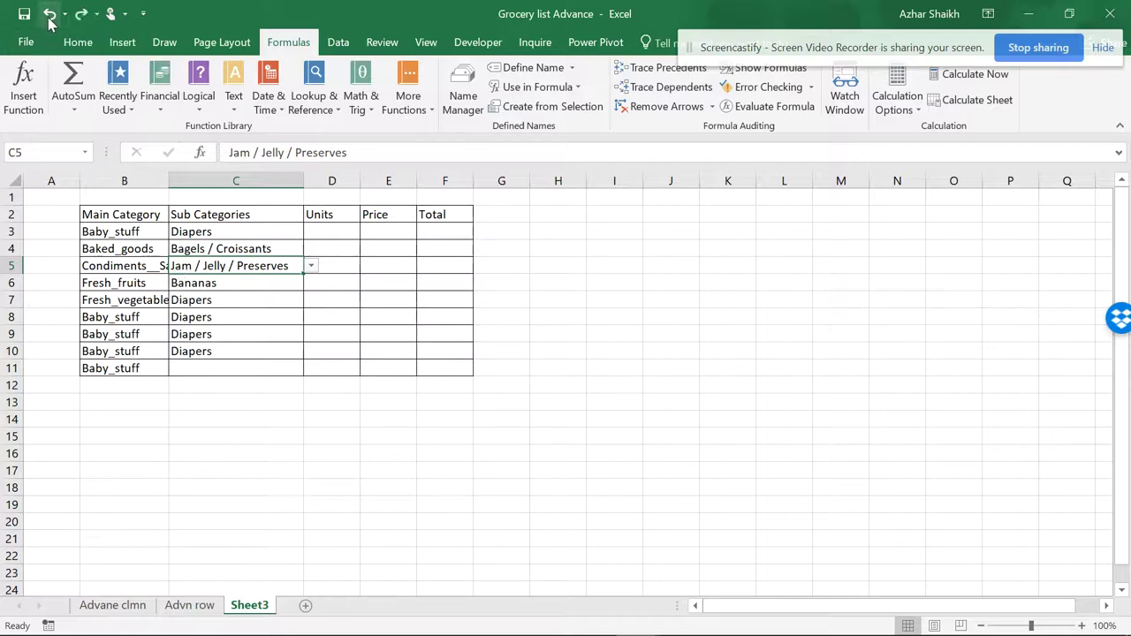
{"action": "left_click", "coordinate": [50, 14]}
{"action": "left_click", "coordinate": [49, 14]}
{"action": "left_click", "coordinate": [50, 14]}
{"action": "left_click", "coordinate": [50, 15]}
{"action": "left_click", "coordinate": [49, 14]}
{"action": "left_click", "coordinate": [50, 14]}
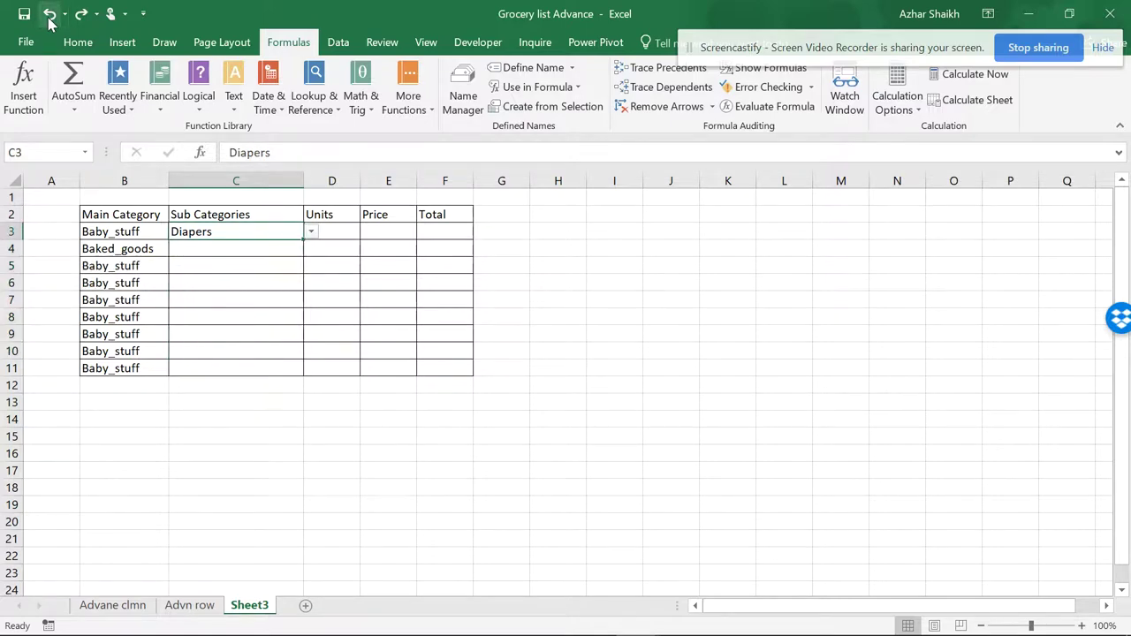
{"action": "left_click", "coordinate": [50, 14]}
{"action": "left_click", "coordinate": [49, 14]}
{"action": "left_click", "coordinate": [50, 14]}
{"action": "left_click", "coordinate": [50, 14]}
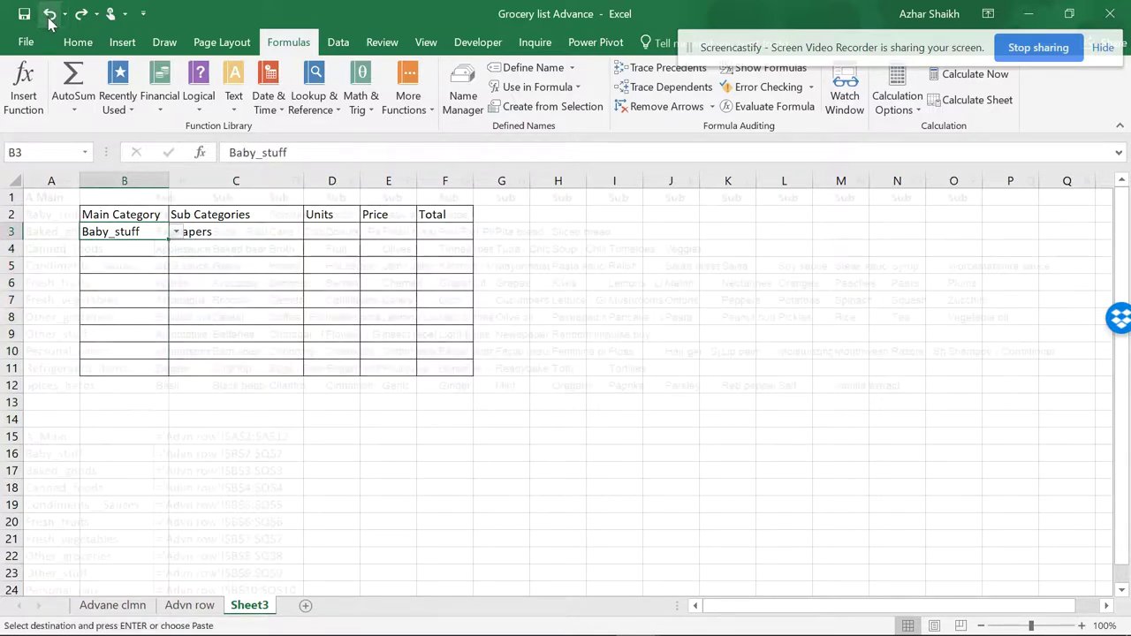
{"action": "left_click", "coordinate": [49, 14]}
{"action": "left_click", "coordinate": [49, 14]}
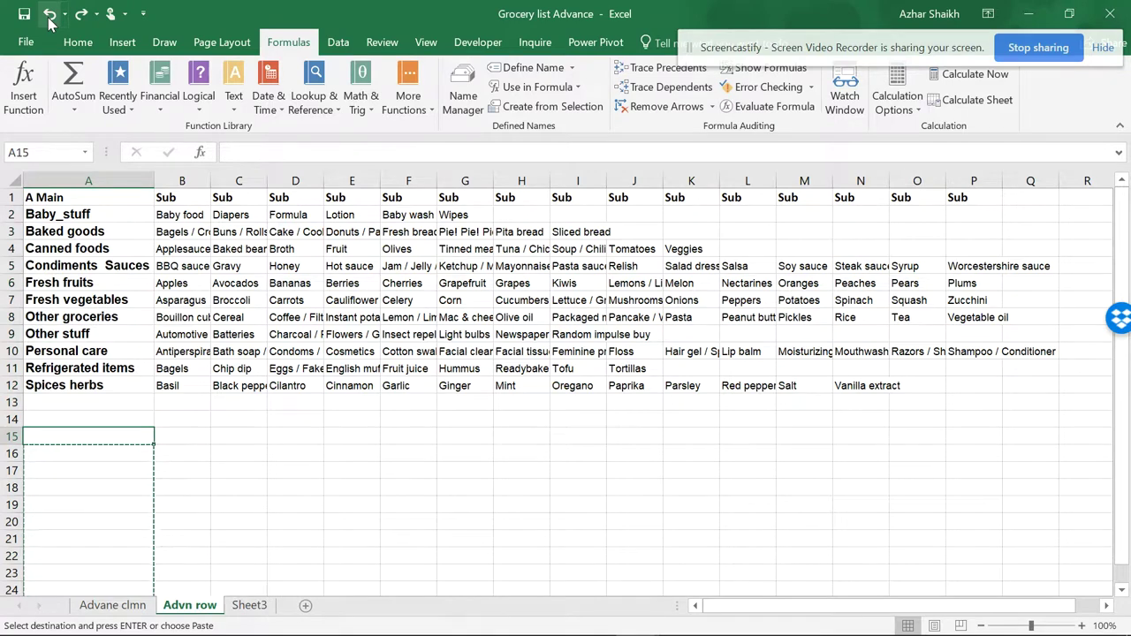
{"action": "left_click", "coordinate": [50, 14]}
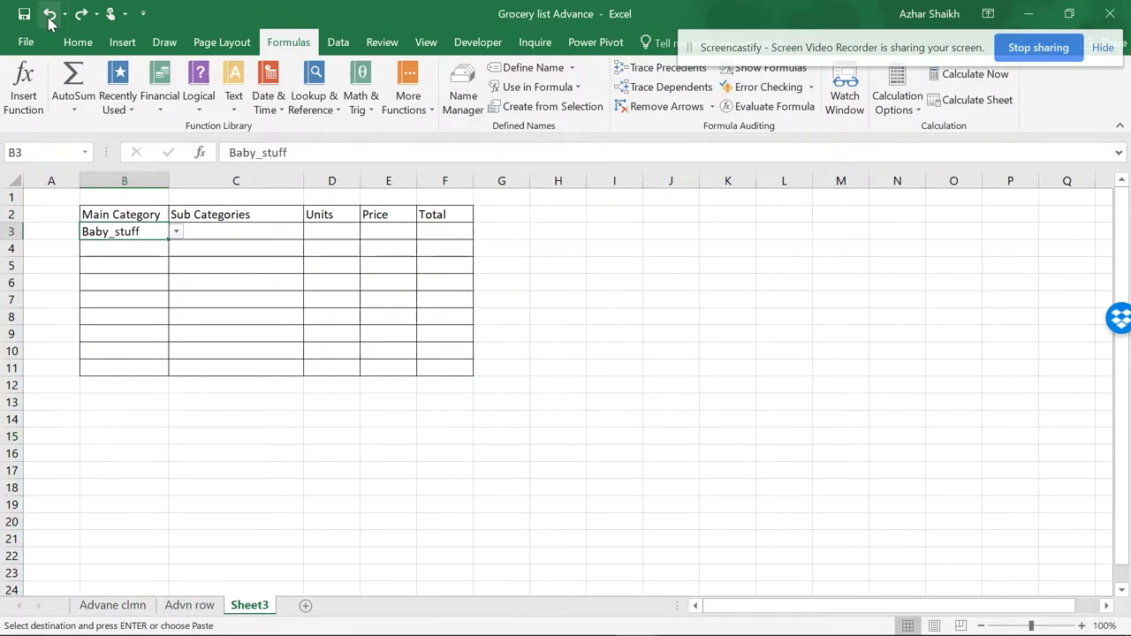
{"action": "left_click", "coordinate": [50, 14]}
{"action": "left_click", "coordinate": [50, 15]}
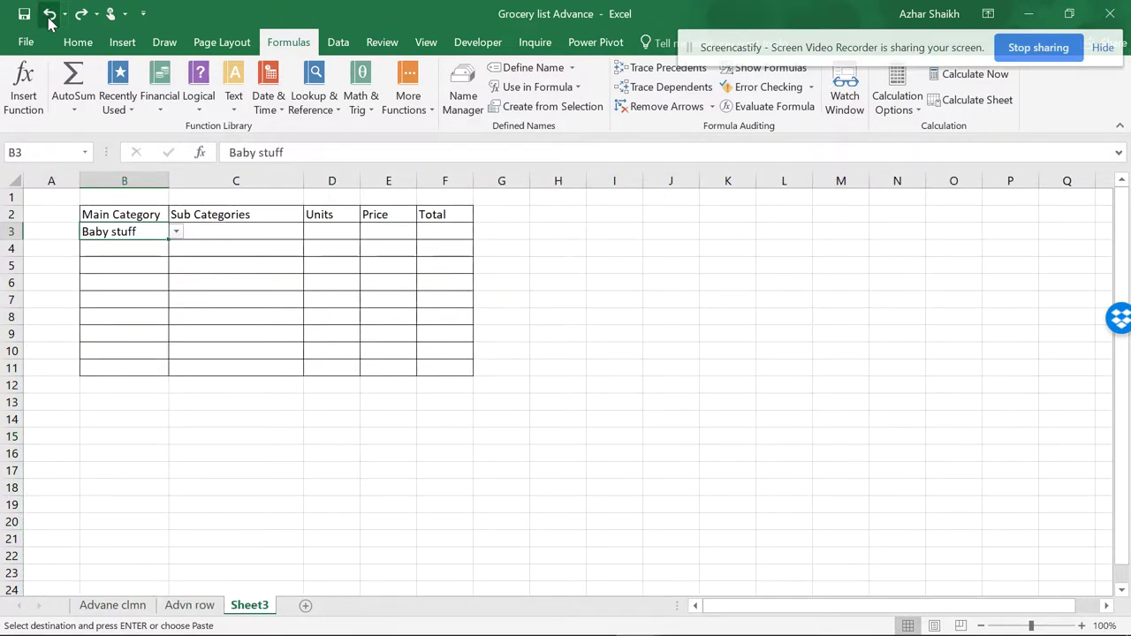
{"action": "left_click", "coordinate": [49, 15]}
{"action": "left_click", "coordinate": [125, 228]}
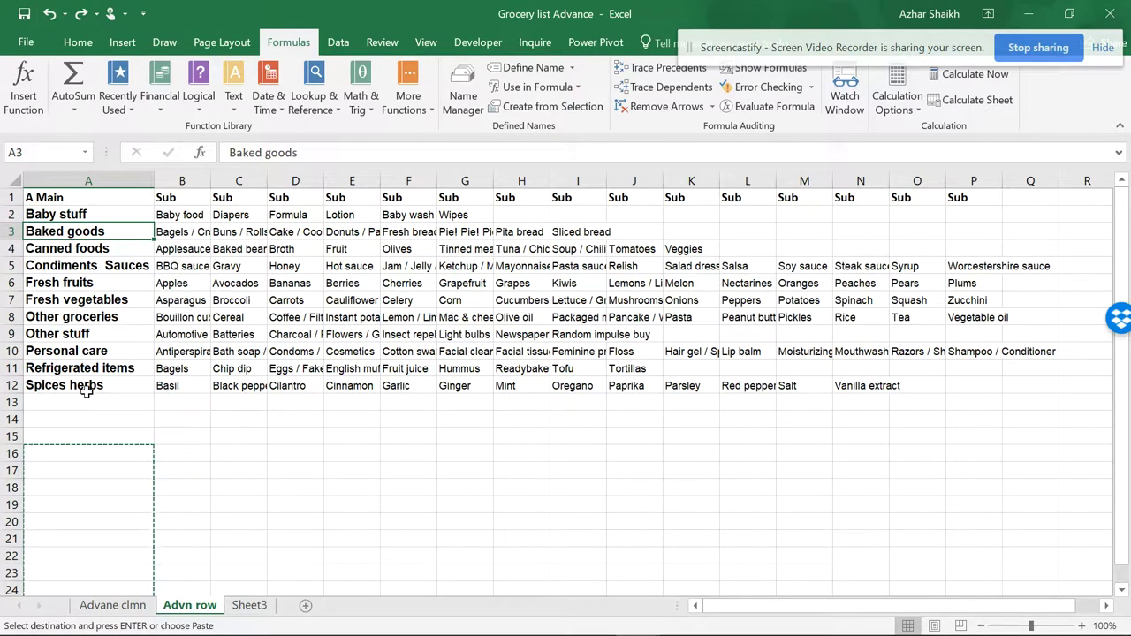
{"action": "key", "text": "Escape"}
Step: Inspect C3's Data Validation list source =INDIRECT($B3) on Sheet3, then confirm the dialog unchanged
{"action": "left_click", "coordinate": [249, 605]}
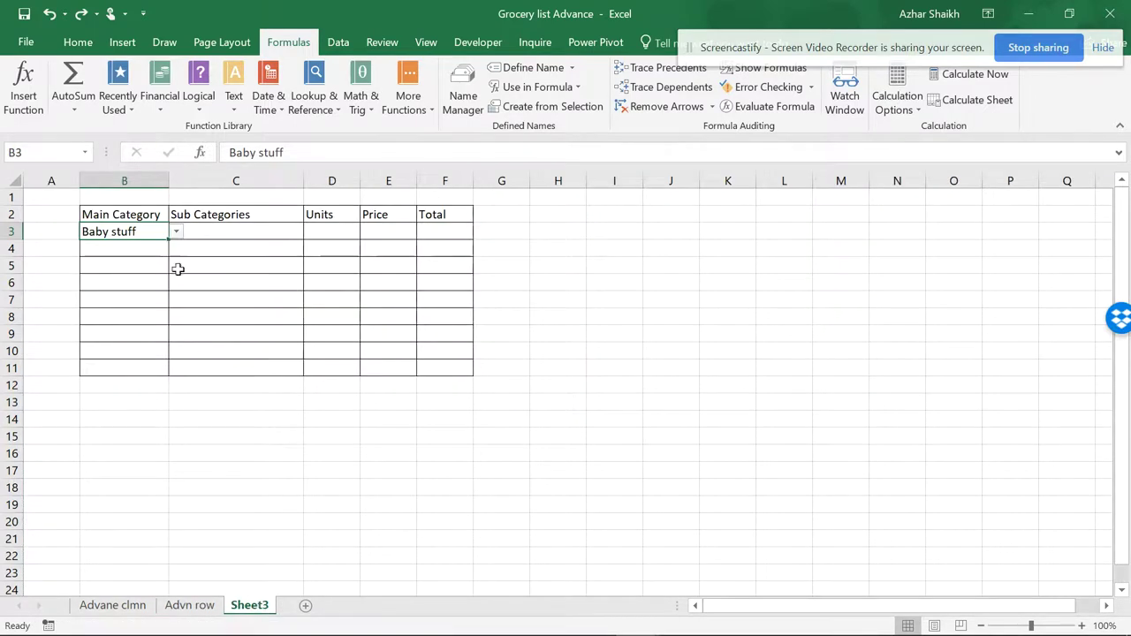
{"action": "left_click", "coordinate": [176, 234]}
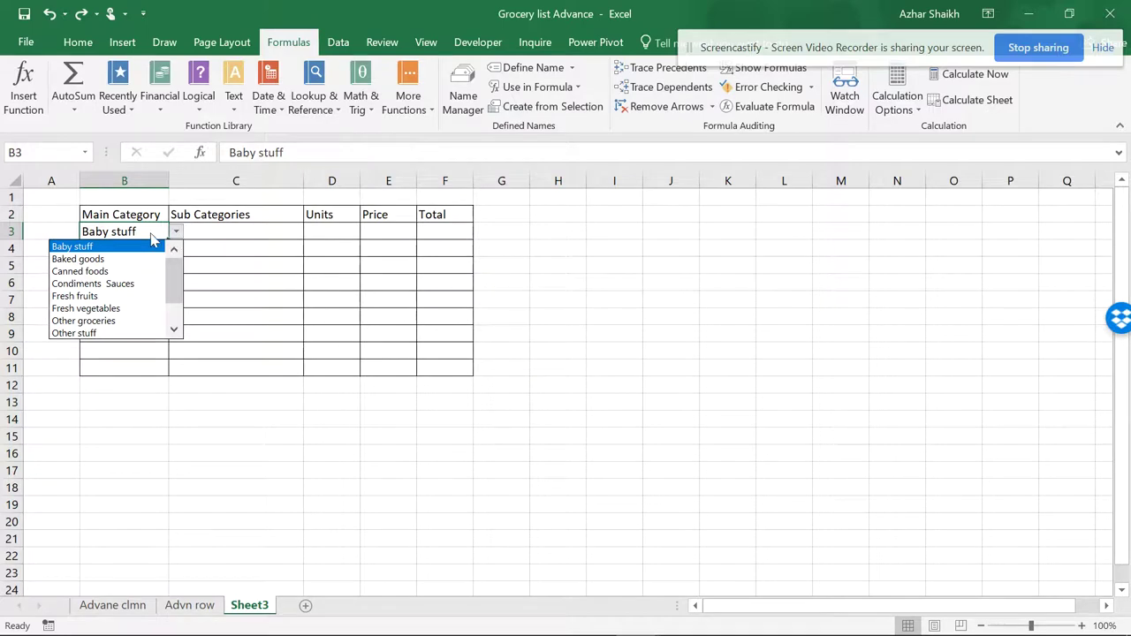
{"action": "left_click", "coordinate": [159, 244]}
{"action": "left_click", "coordinate": [211, 230]}
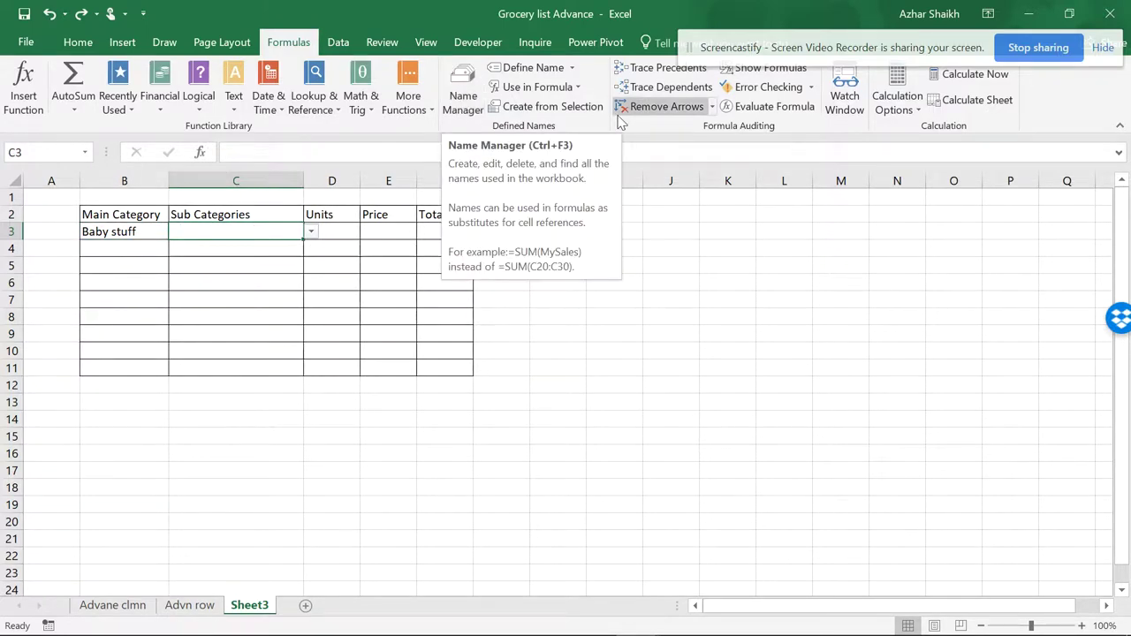
{"action": "left_click", "coordinate": [335, 43]}
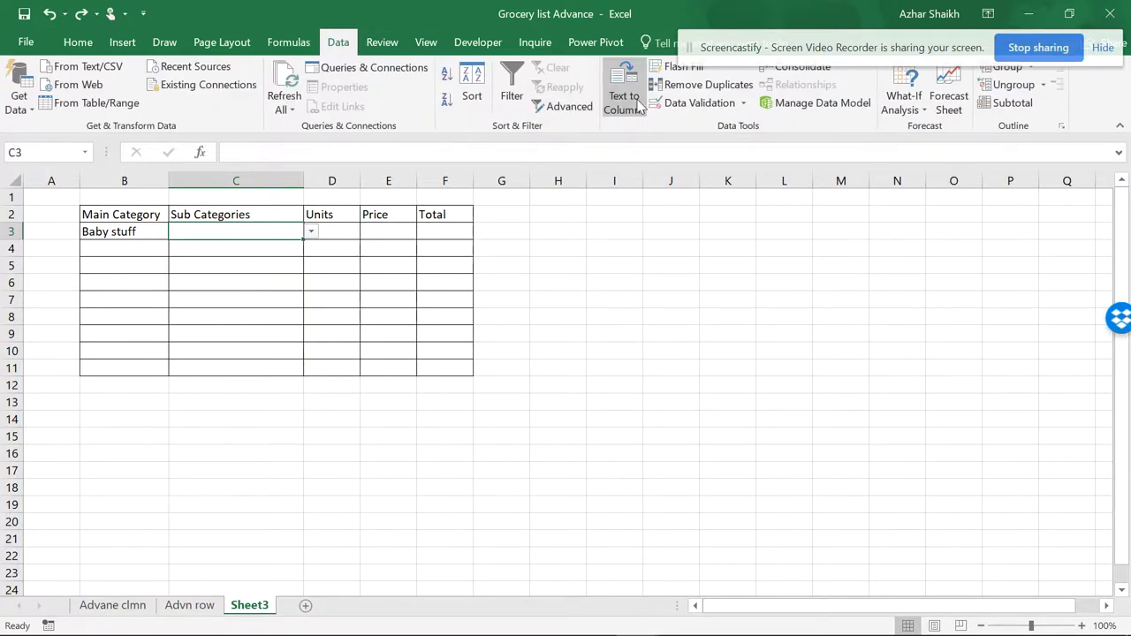
{"action": "left_click", "coordinate": [691, 103]}
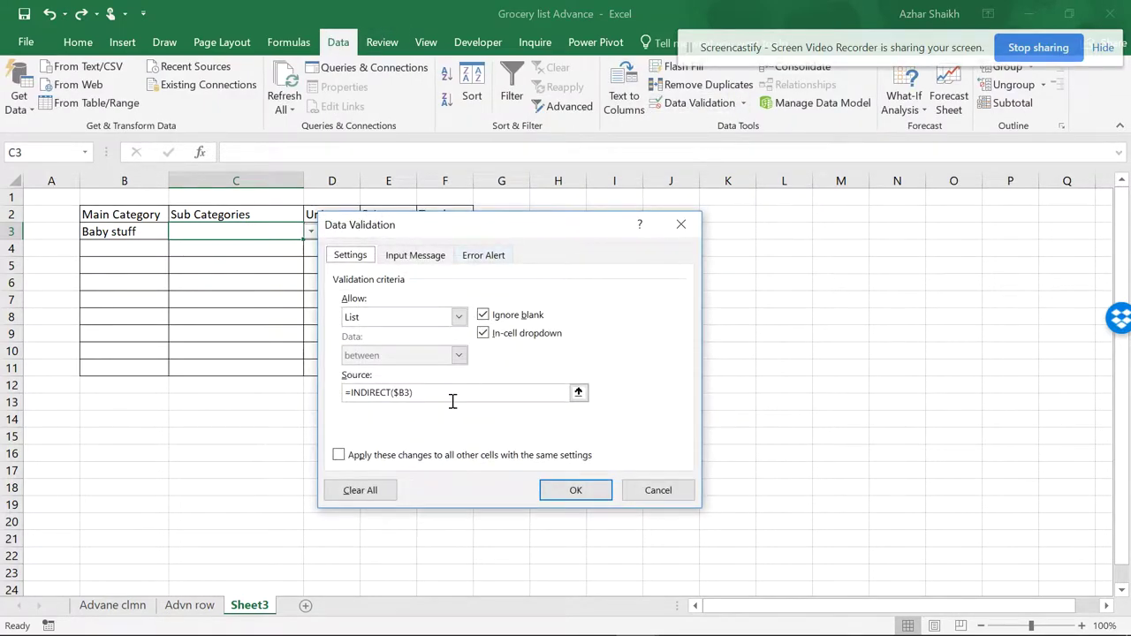
{"action": "left_click", "coordinate": [411, 397]}
{"action": "left_click", "coordinate": [394, 393]}
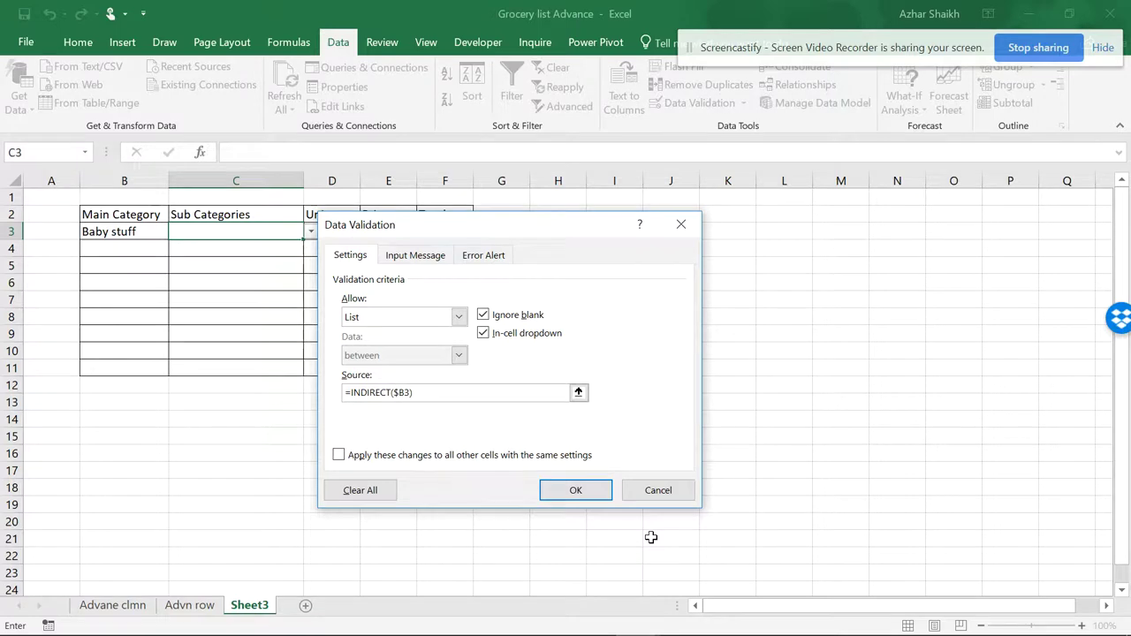
{"action": "key", "text": "Return"}
Step: Enter the test formula =INDIRECT(SUBSTITUTE($B3," ","_")) in cell G3
{"action": "left_click", "coordinate": [344, 231]}
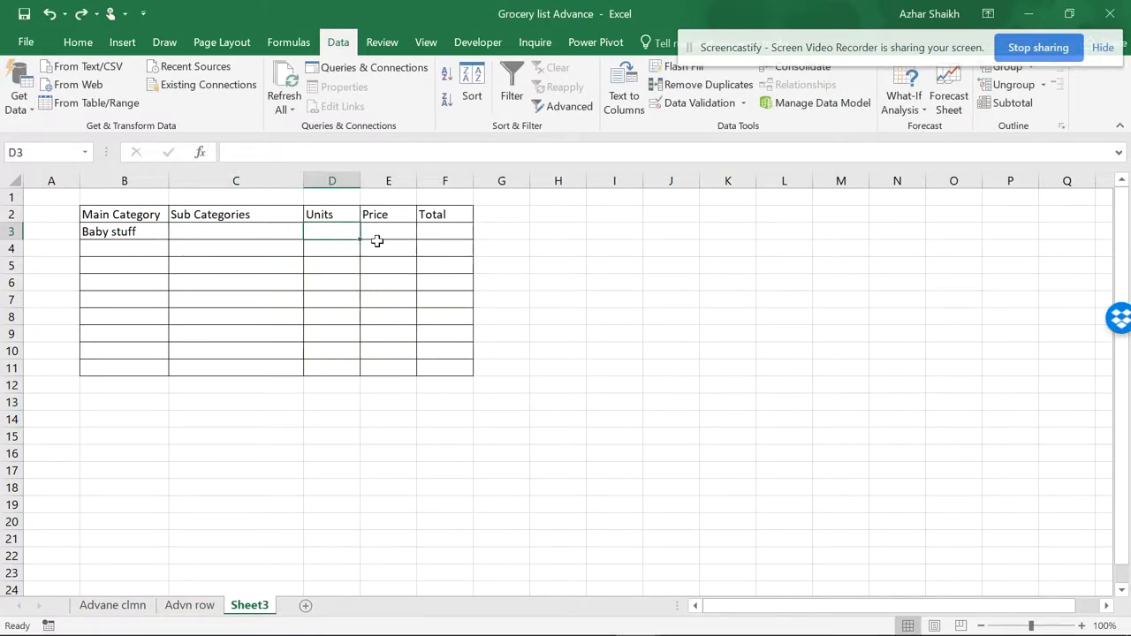
{"action": "left_click", "coordinate": [499, 237]}
{"action": "type", "text": "="}
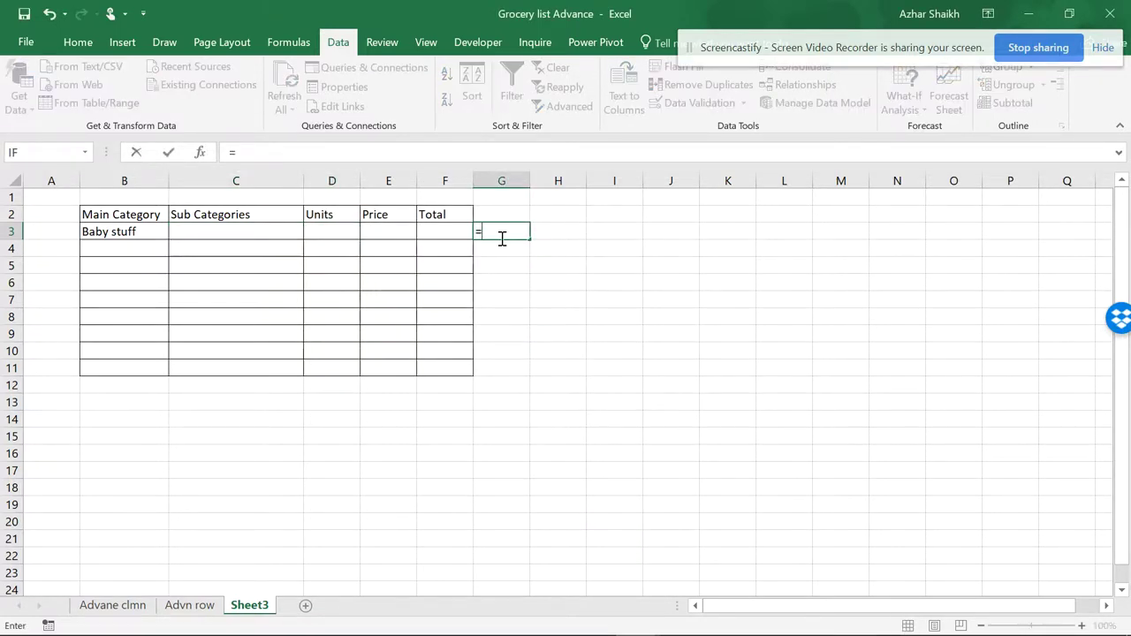
{"action": "type", "text": "indir"}
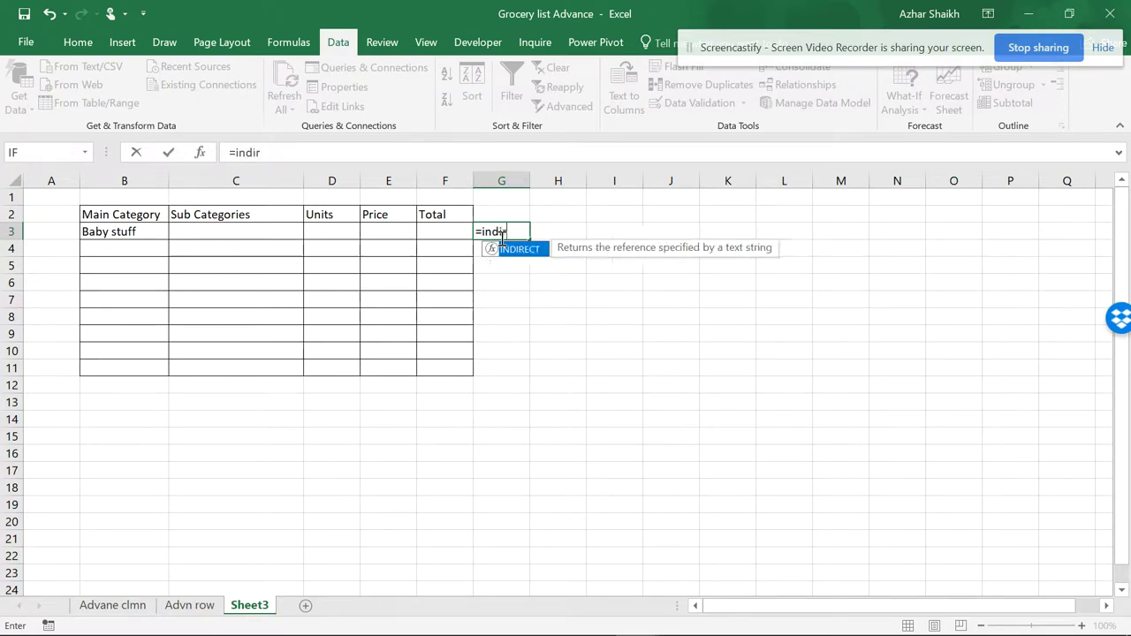
{"action": "type", "text": "ect("}
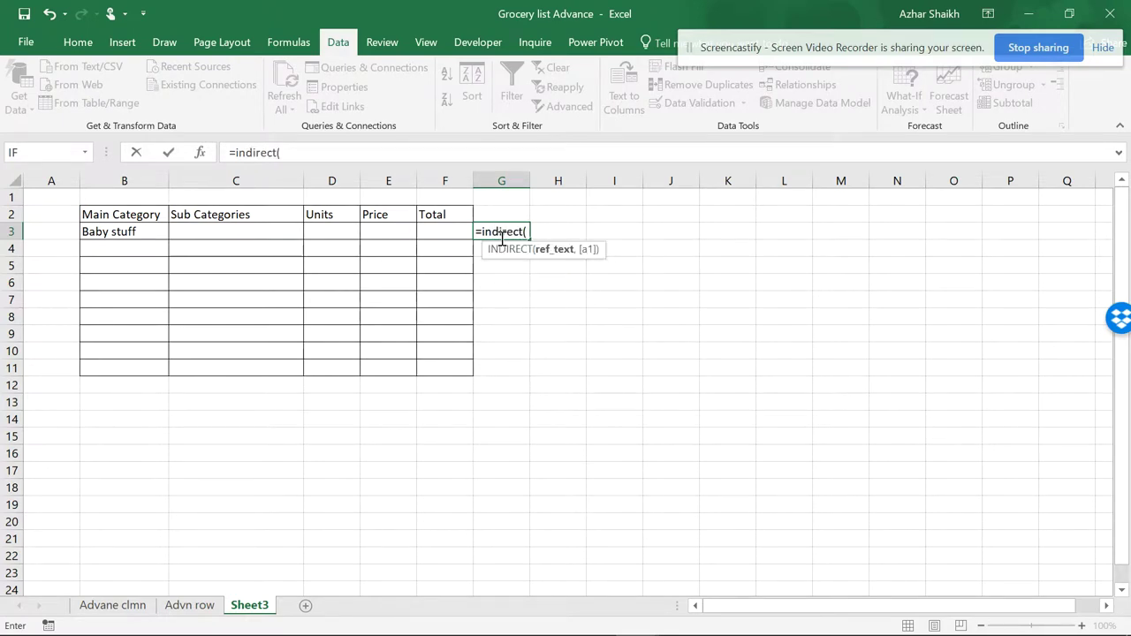
{"action": "type", "text": "subs"}
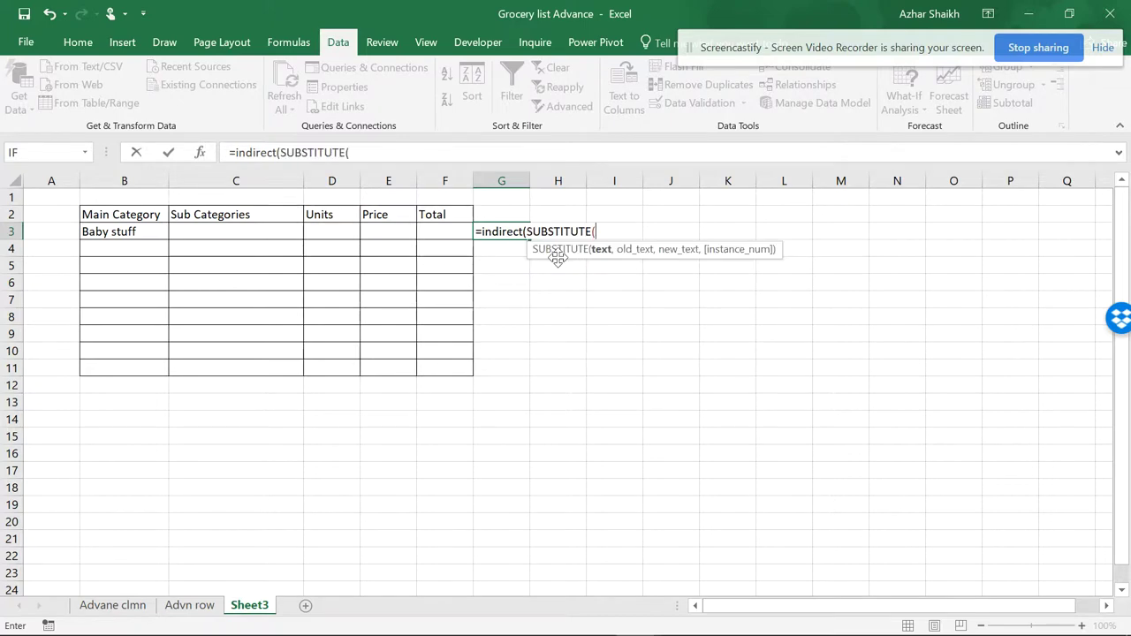
{"action": "double_click", "coordinate": [558, 258]}
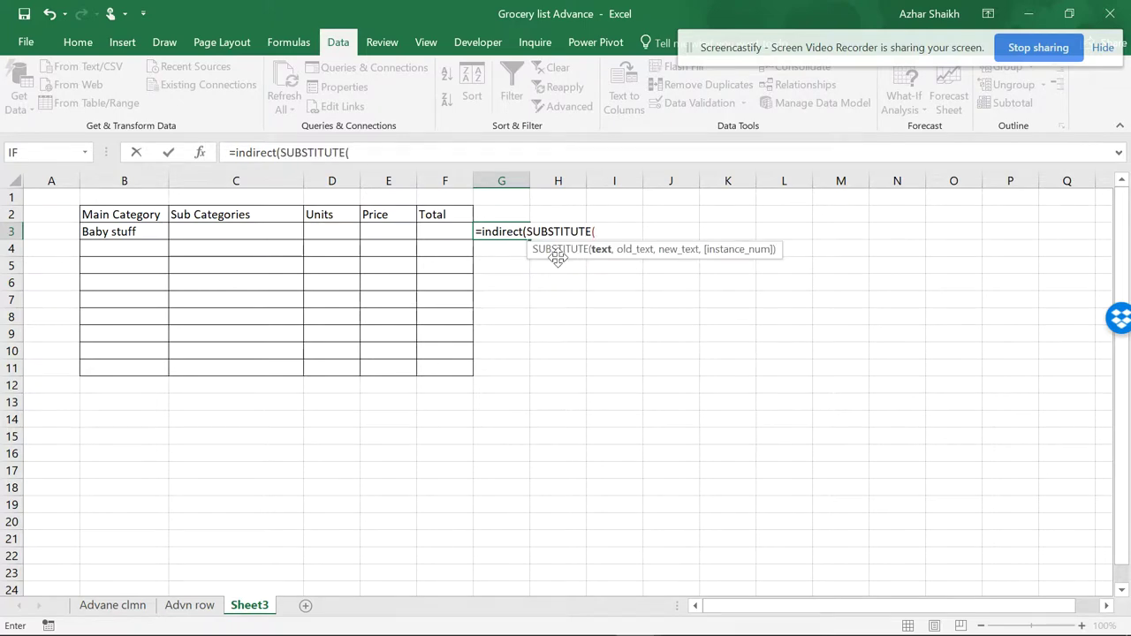
{"action": "left_click", "coordinate": [135, 231]}
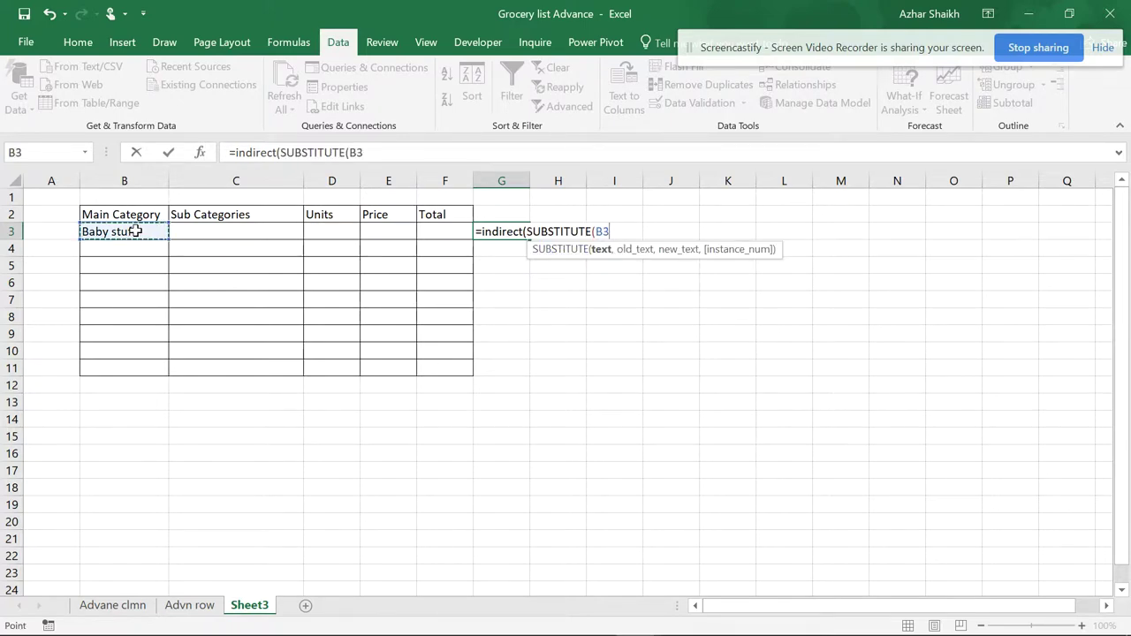
{"action": "key", "text": "F4"}
{"action": "key", "text": "F4"}
{"action": "key", "text": "F4"}
{"action": "type", "text": ","}
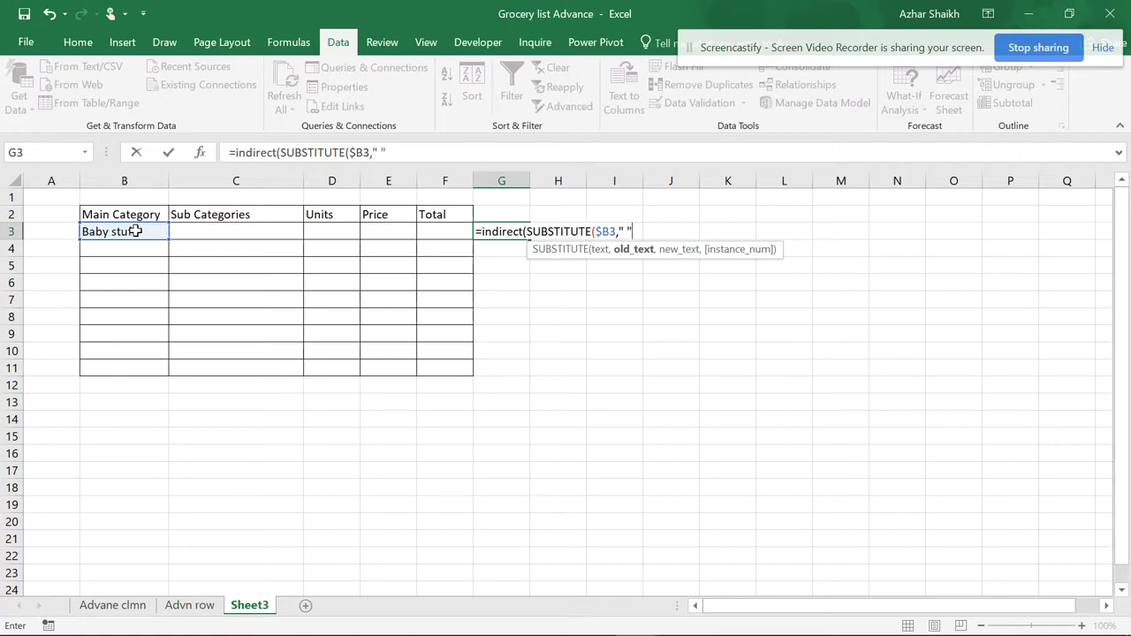
{"action": "type", "text": "\" \",\"_"}
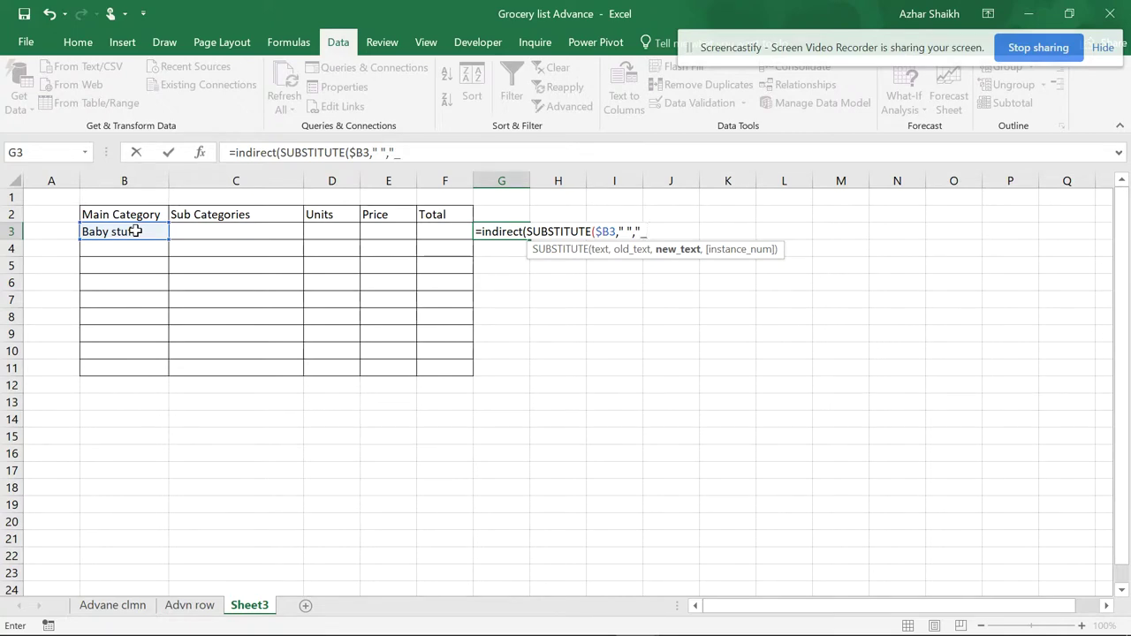
{"action": "type", "text": "\")"}
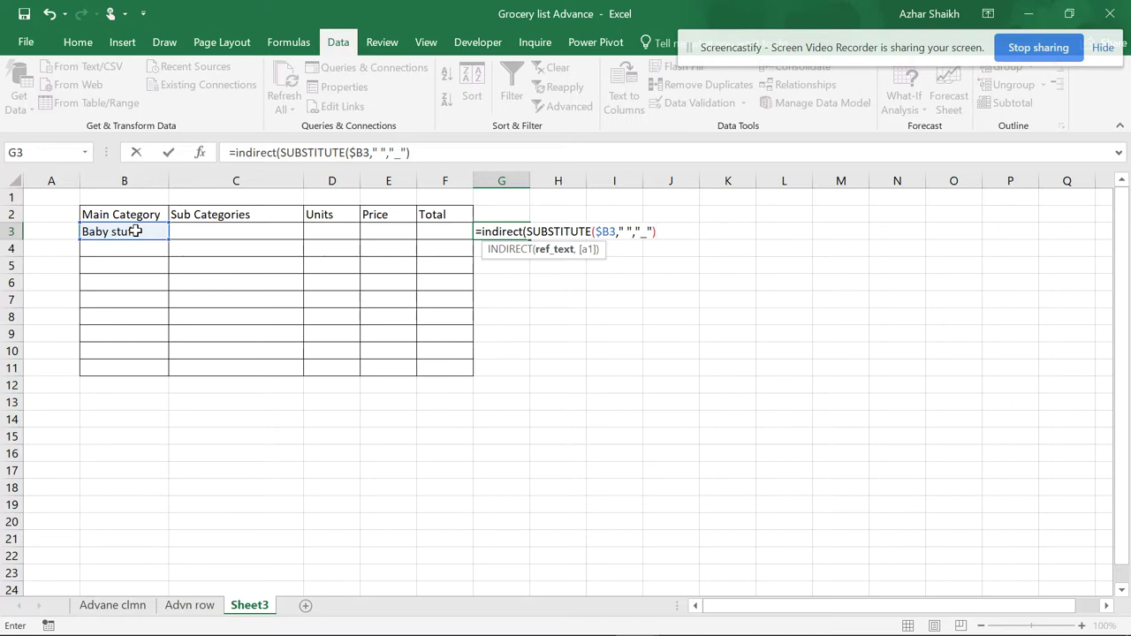
{"action": "key", "text": "Return"}
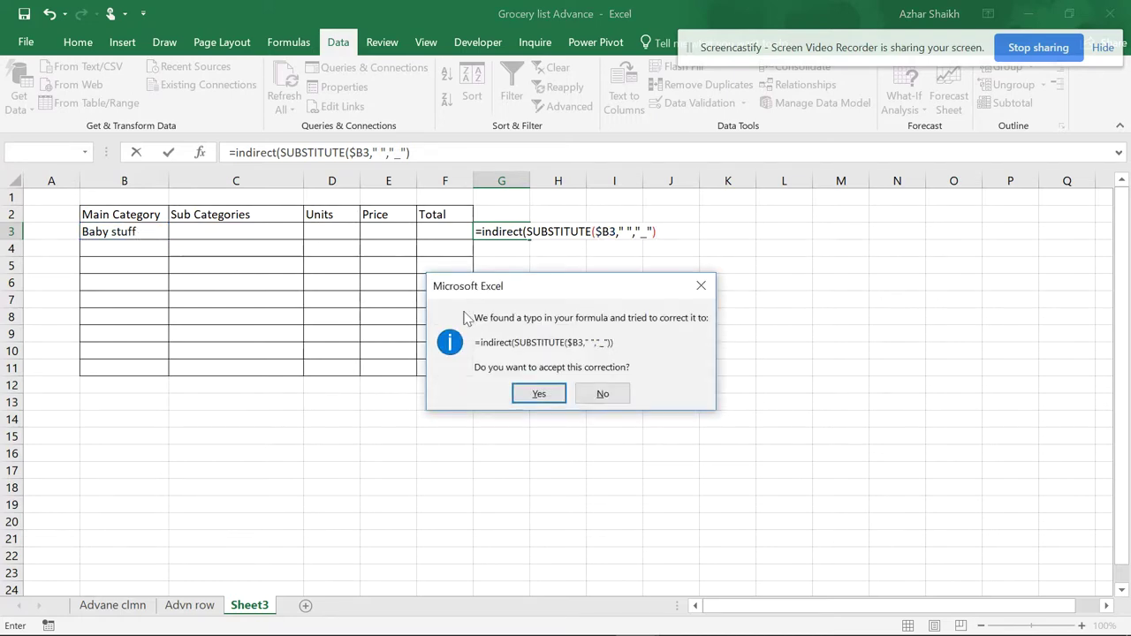
Step: Accept Excel's suggested formula correction and copy G3's formula text from the formula bar
{"action": "left_click", "coordinate": [535, 393]}
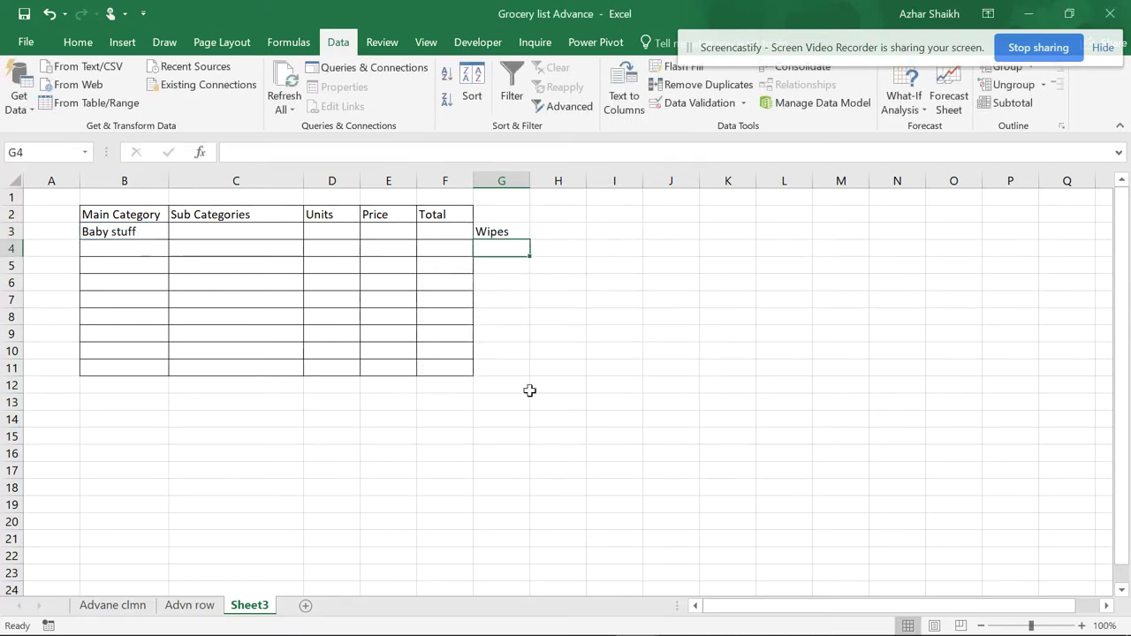
{"action": "left_click", "coordinate": [511, 230]}
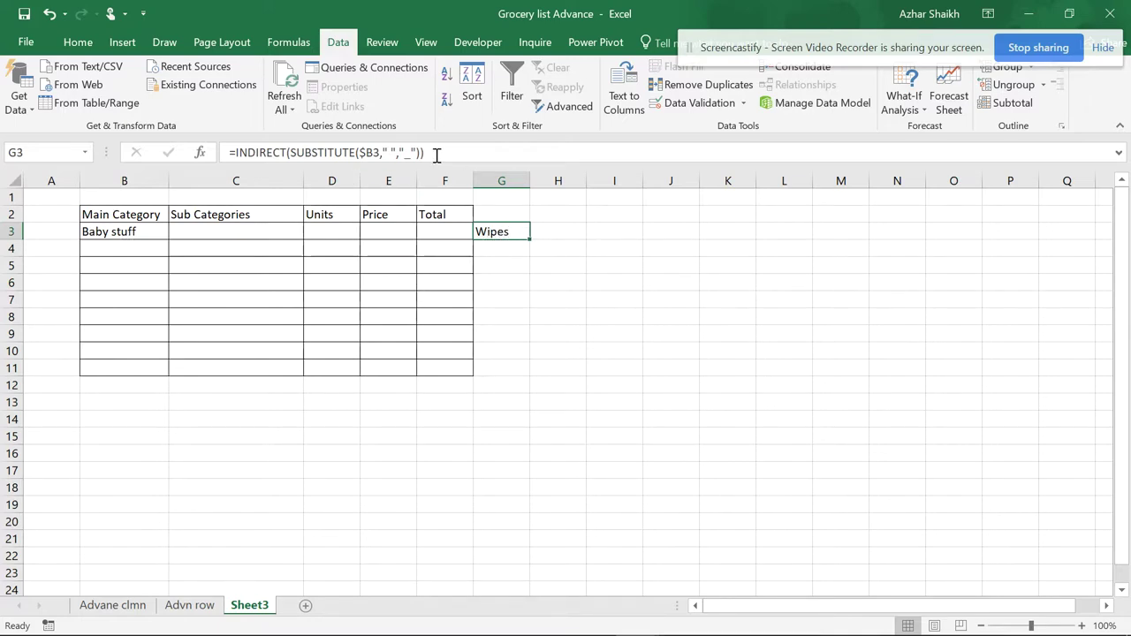
{"action": "triple_click", "coordinate": [252, 142]}
{"action": "key", "text": "ctrl+c"}
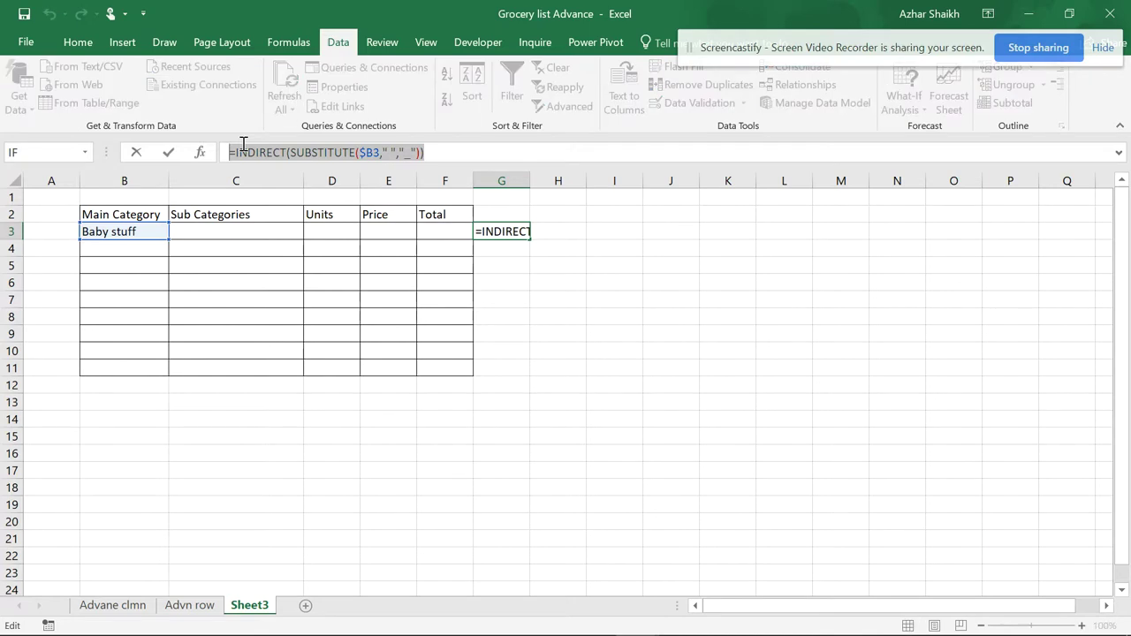
{"action": "key", "text": "ctrl+Return"}
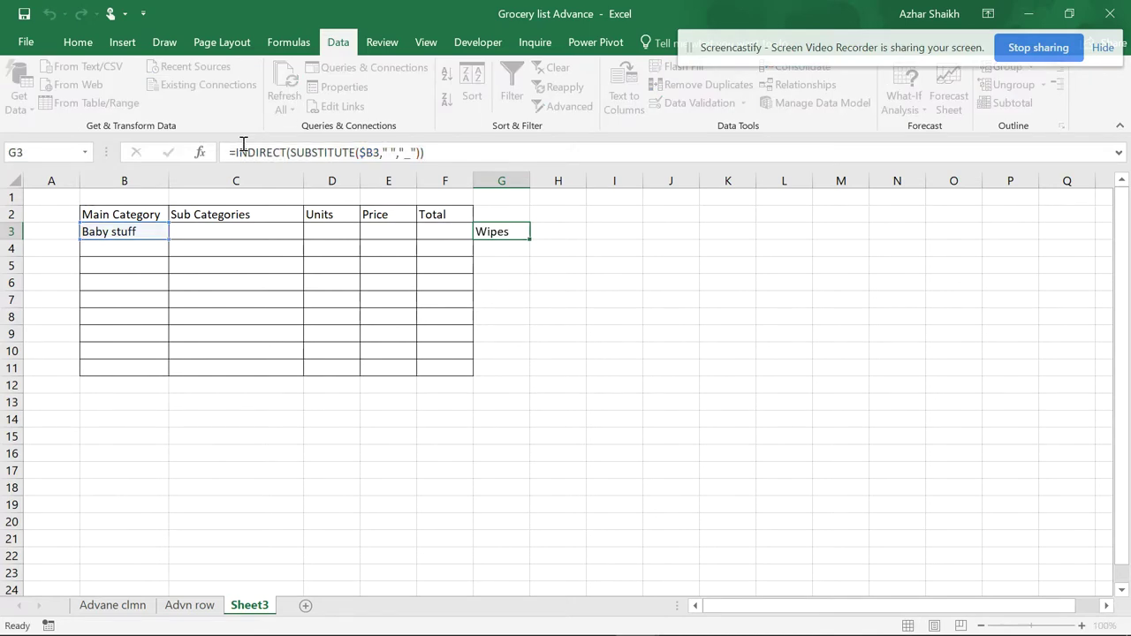
Step: Change C3's data validation list source to =INDIRECT(SUBSTITUTE($B3," ","_"))
{"action": "left_click", "coordinate": [261, 224]}
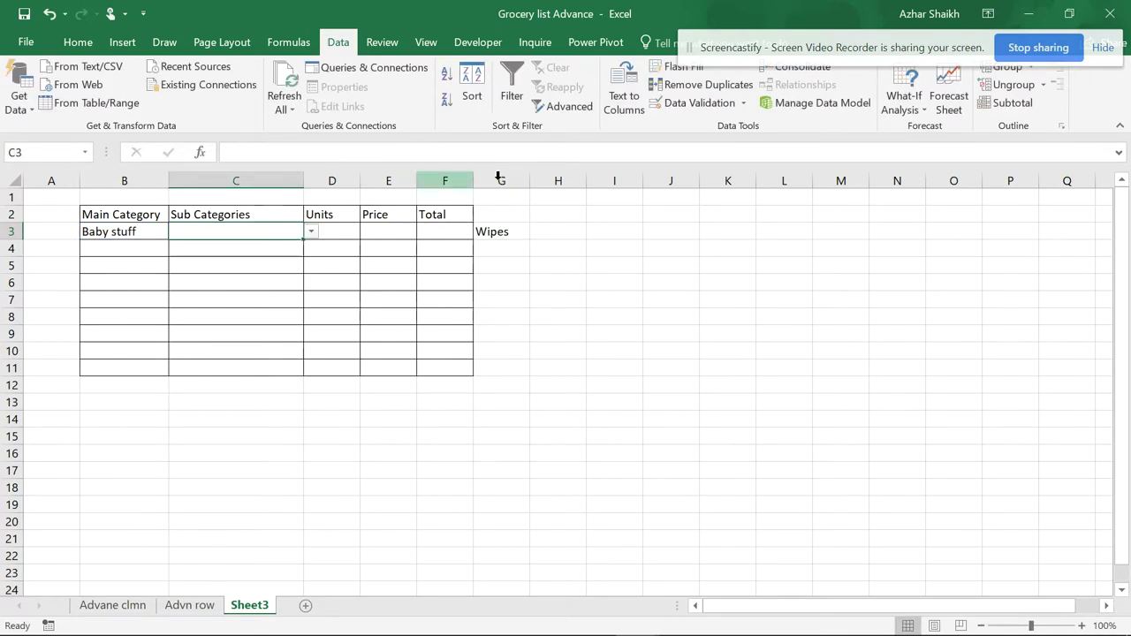
{"action": "left_click", "coordinate": [672, 104]}
{"action": "left_click_drag", "start_coordinate": [427, 394], "coordinate": [322, 396]}
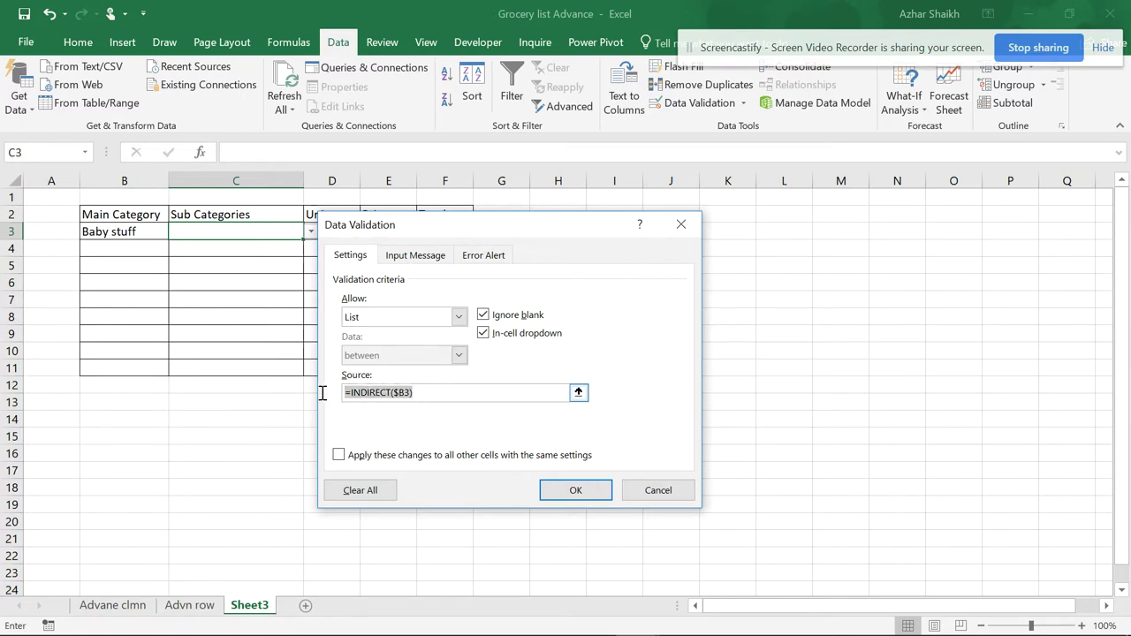
{"action": "key", "text": "ctrl+v"}
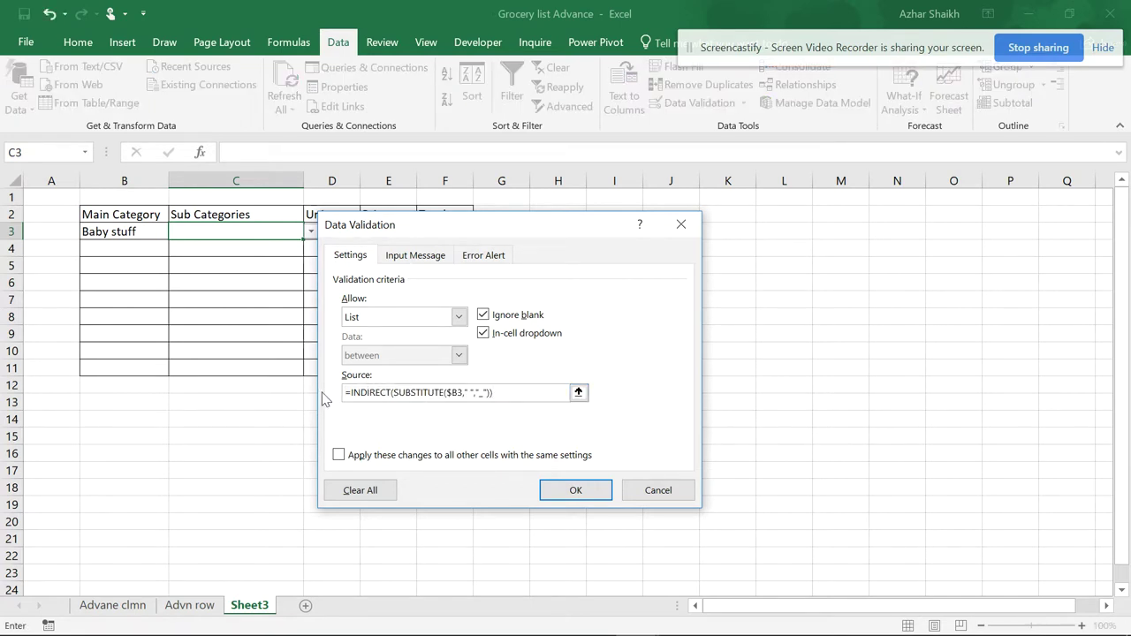
{"action": "left_click", "coordinate": [559, 493]}
Step: Pick Baby food from C3's sub-category dropdown
{"action": "left_click", "coordinate": [311, 231]}
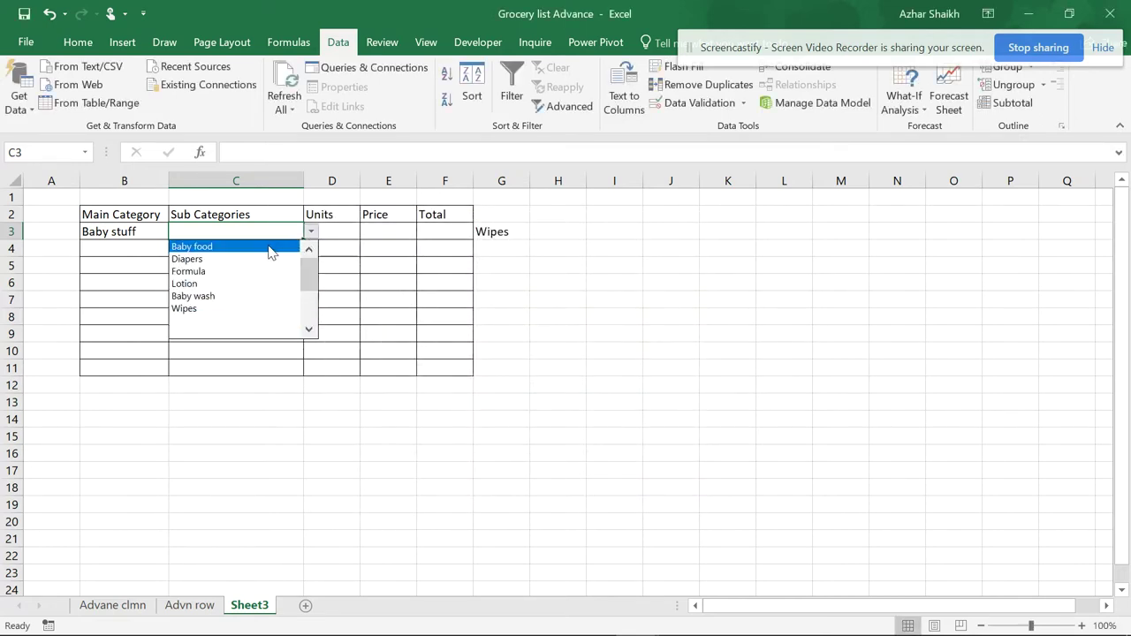
{"action": "left_click", "coordinate": [270, 250]}
{"action": "left_click", "coordinate": [144, 234]}
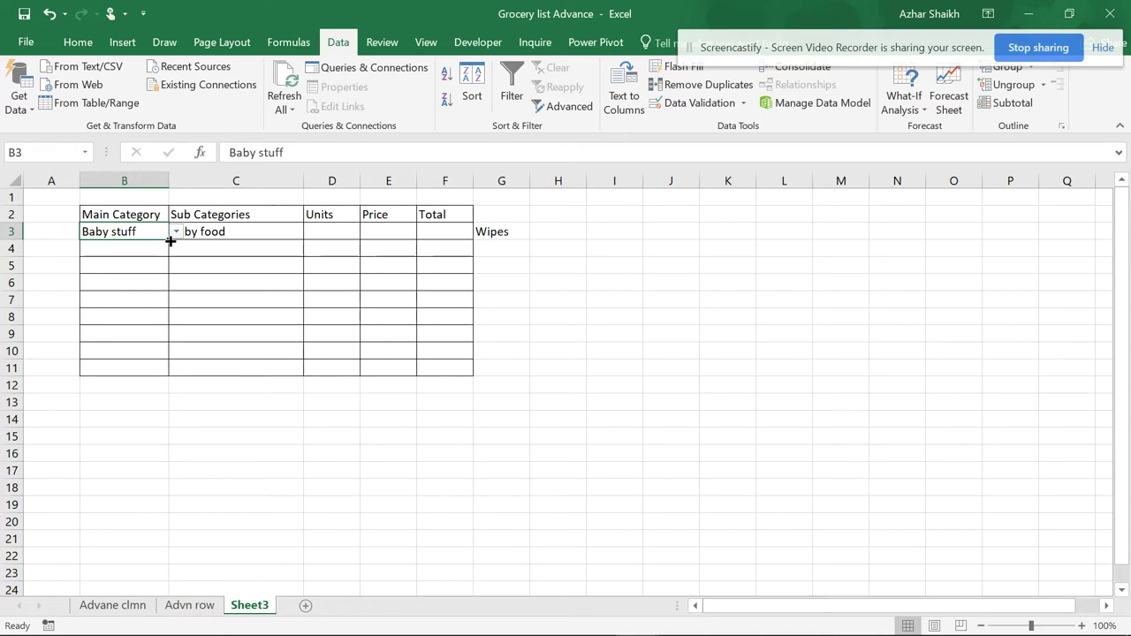
Step: Fill Baby stuff from B3 down to B10, then clear C3 and fill its dropdown to C10
{"action": "left_click_drag", "start_coordinate": [167, 240], "coordinate": [147, 355]}
{"action": "left_click", "coordinate": [158, 247]}
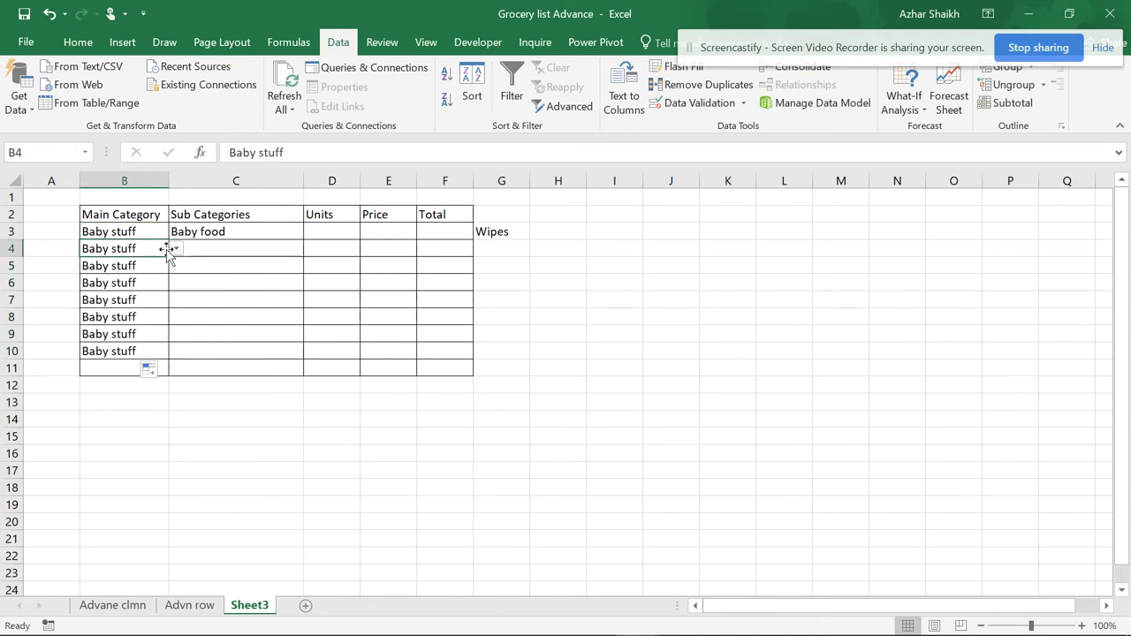
{"action": "left_click", "coordinate": [176, 249]}
{"action": "left_click", "coordinate": [242, 240]}
{"action": "left_click", "coordinate": [249, 233]}
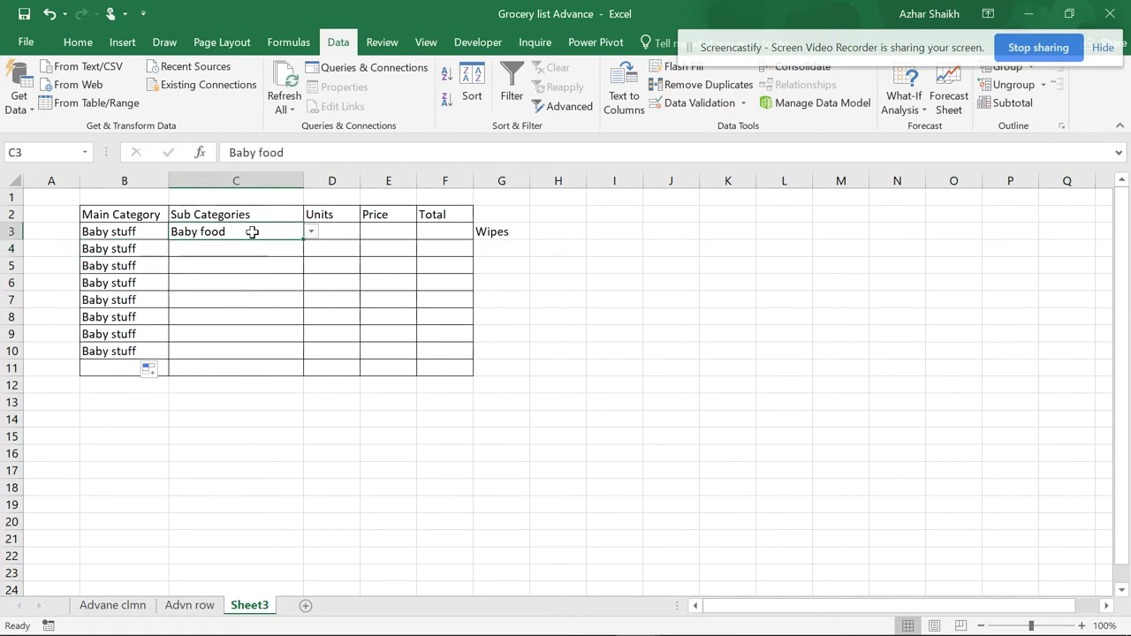
{"action": "key", "text": "Delete"}
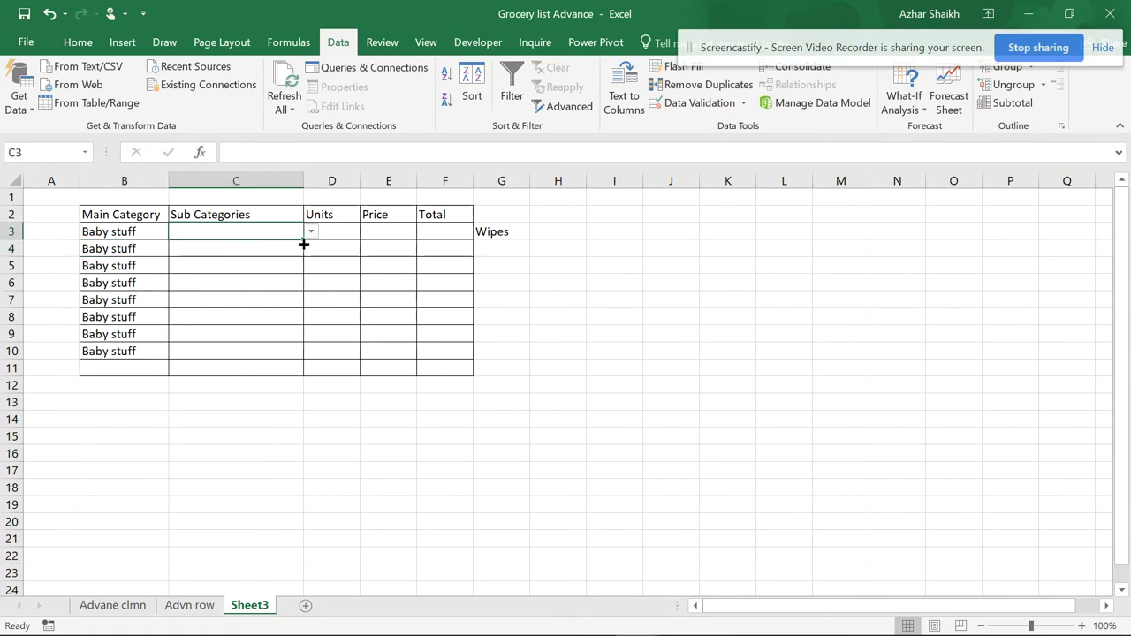
{"action": "left_click_drag", "start_coordinate": [306, 239], "coordinate": [265, 356]}
Step: Set B4 to Baked goods and choose Cake / Cookies in C4
{"action": "left_click", "coordinate": [131, 251]}
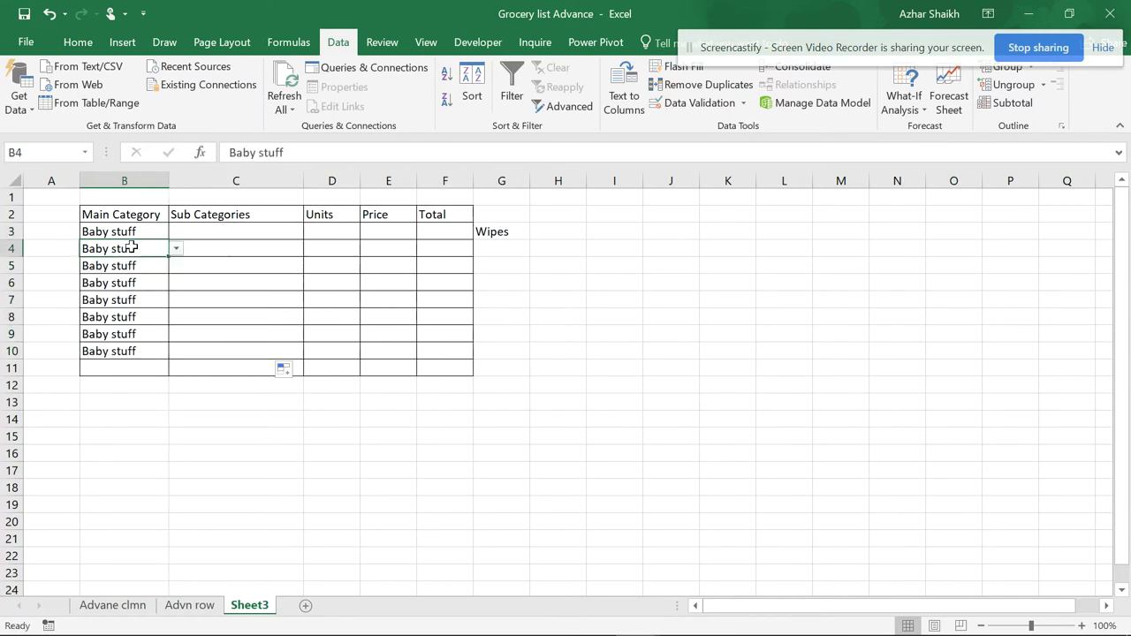
{"action": "left_click", "coordinate": [176, 249]}
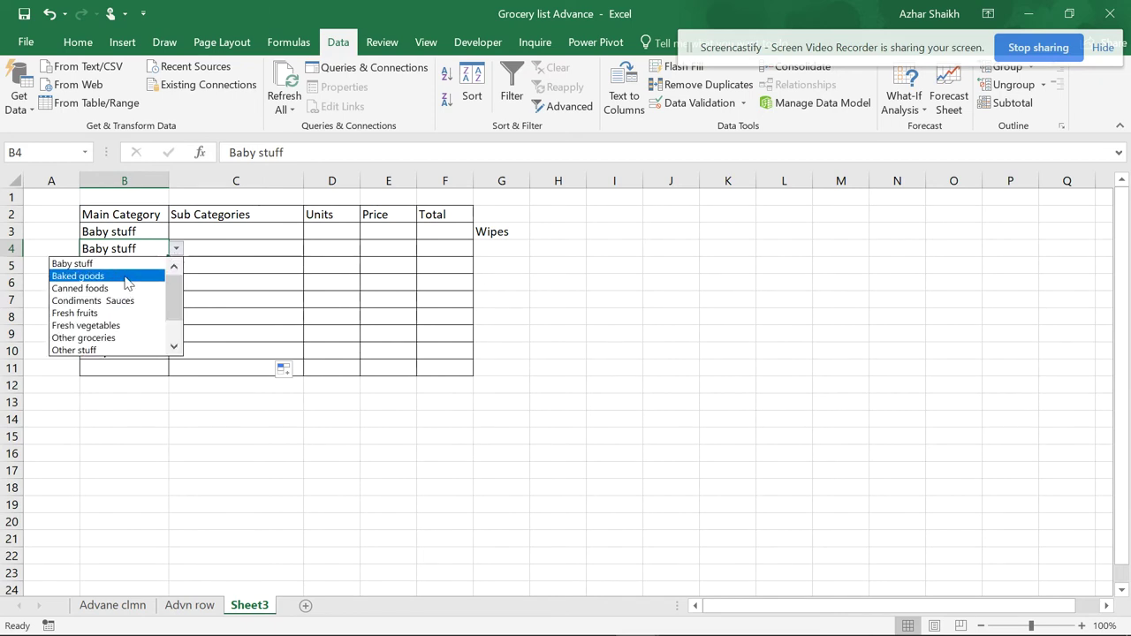
{"action": "left_click", "coordinate": [88, 276]}
{"action": "left_click", "coordinate": [283, 250]}
{"action": "left_click", "coordinate": [310, 250]}
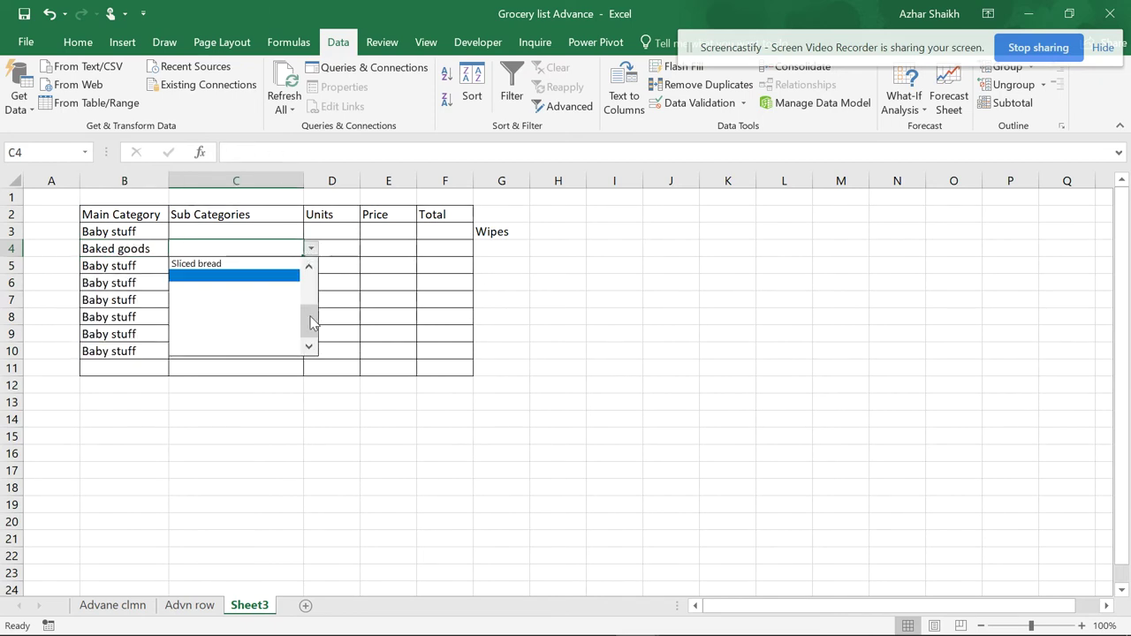
{"action": "left_click_drag", "start_coordinate": [311, 323], "coordinate": [310, 270]}
{"action": "left_click", "coordinate": [274, 286]}
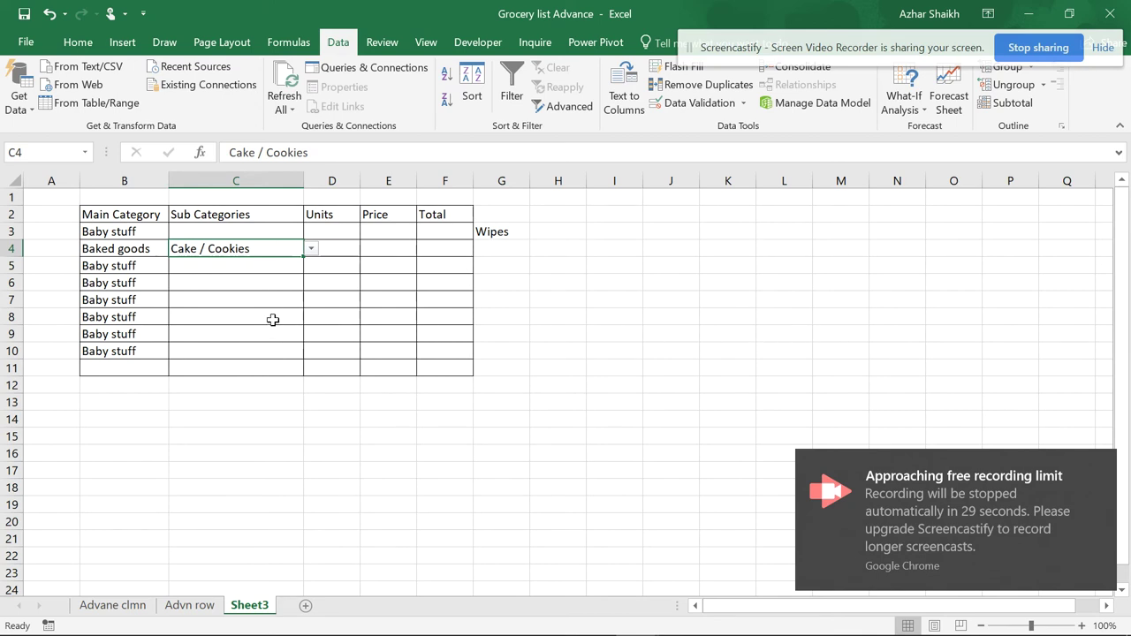
{"action": "left_click", "coordinate": [177, 283]}
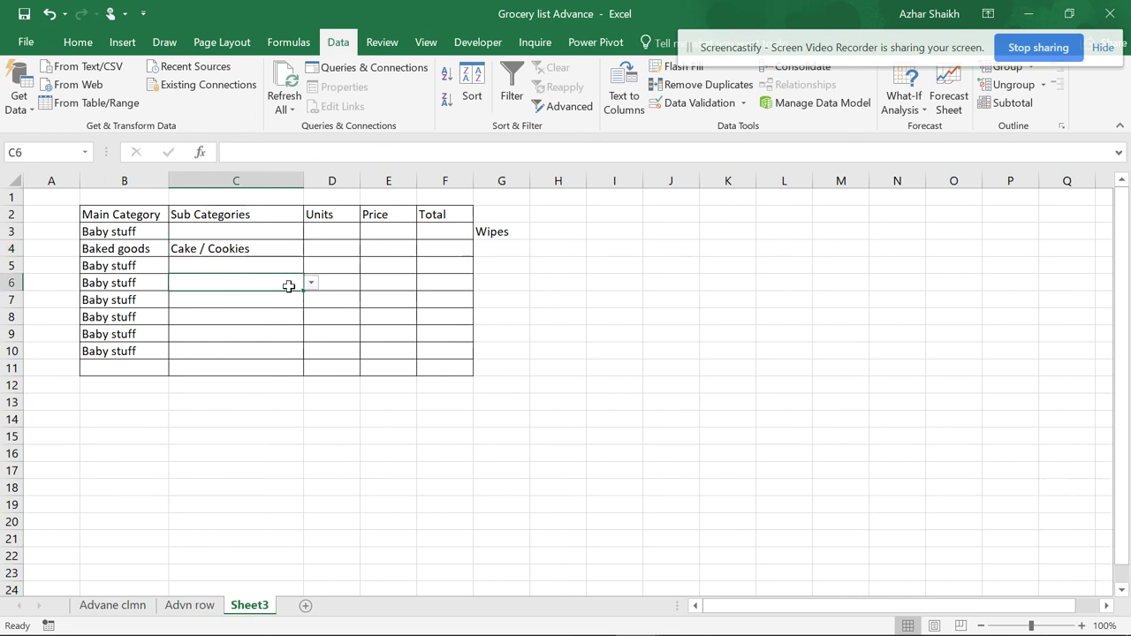